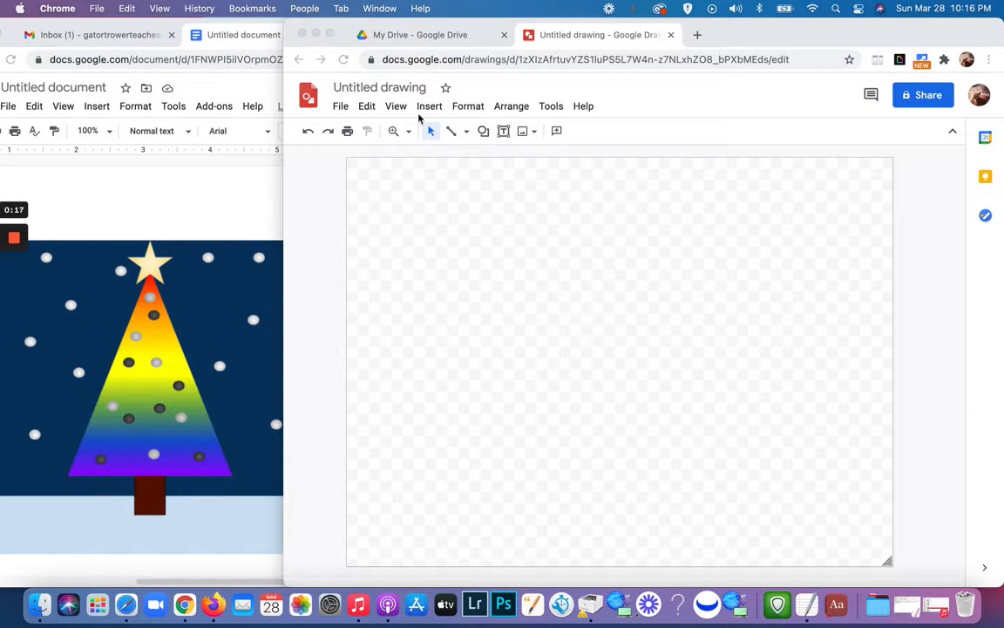
Step: Rename the untitled drawing as "roygbv tree"
left_click(373, 88)
left_click(373, 86)
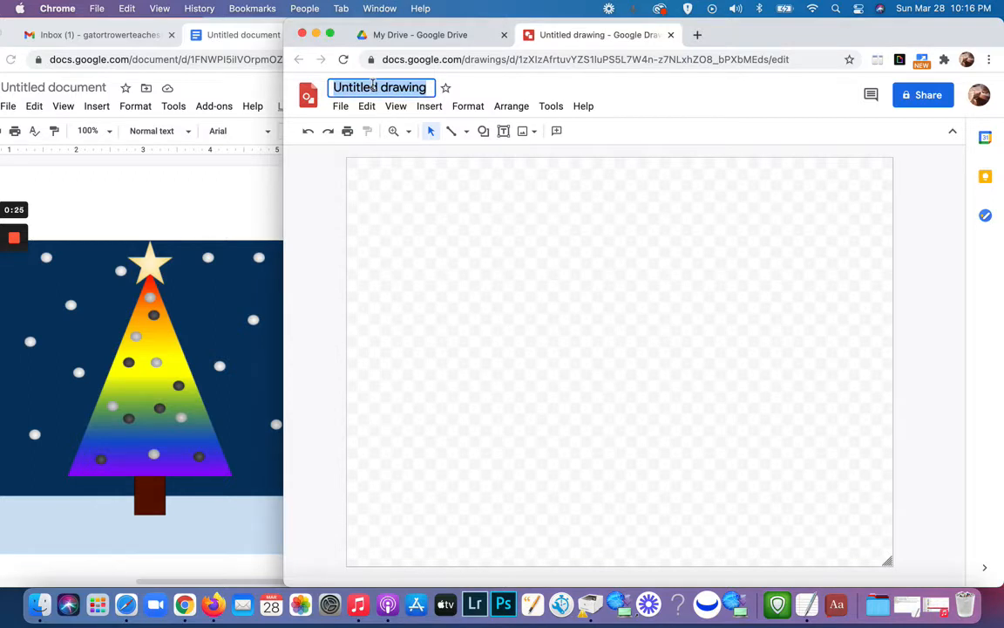
type("roygb")
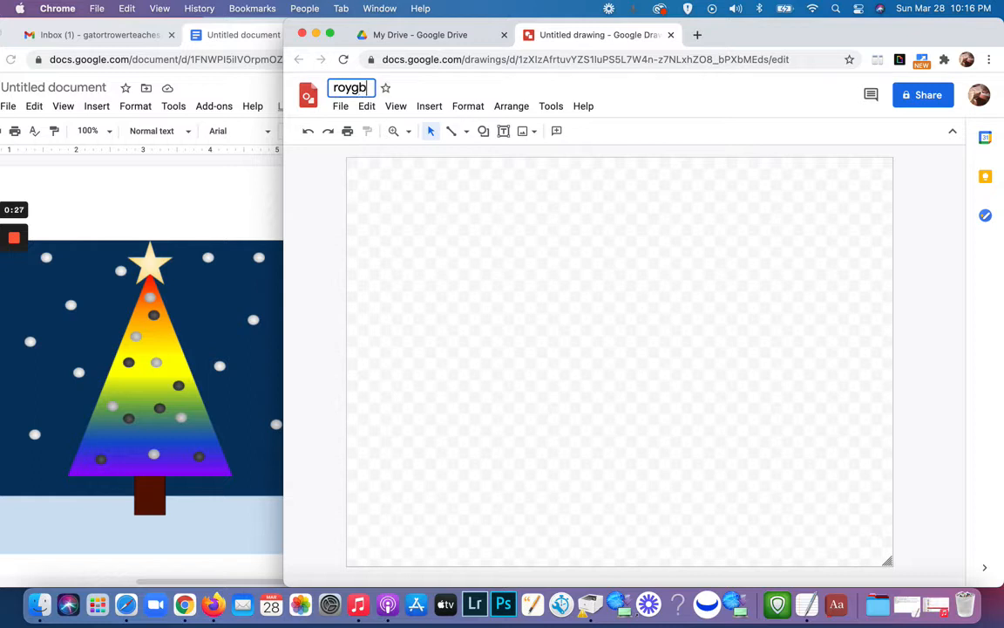
type("v tree")
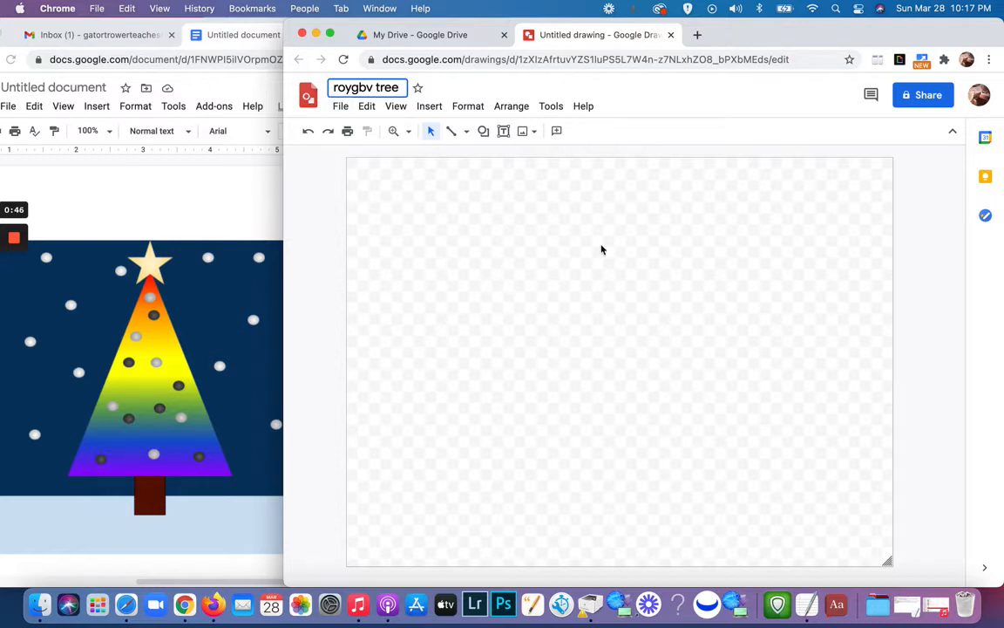
Step: Move the drawing from My Drive into the YOutube folder and dismiss the notification
left_click(341, 110)
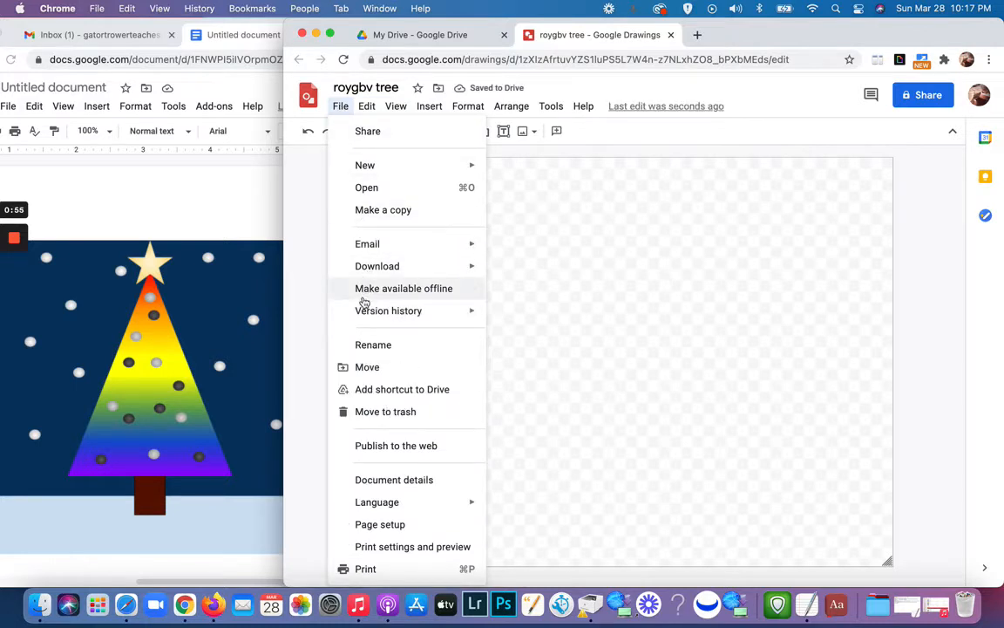
mouse_move(363, 314)
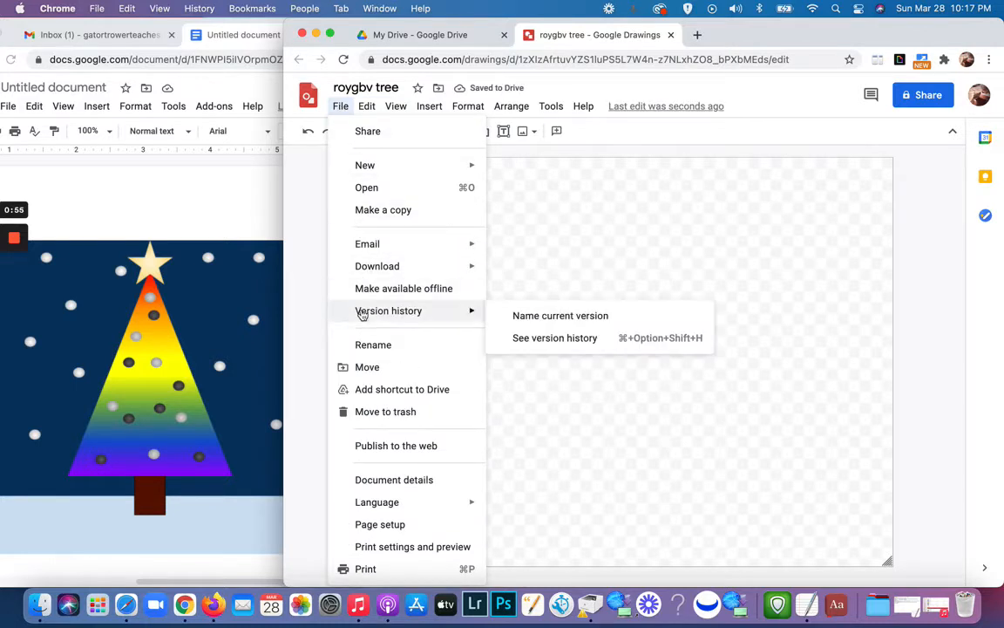
left_click(362, 367)
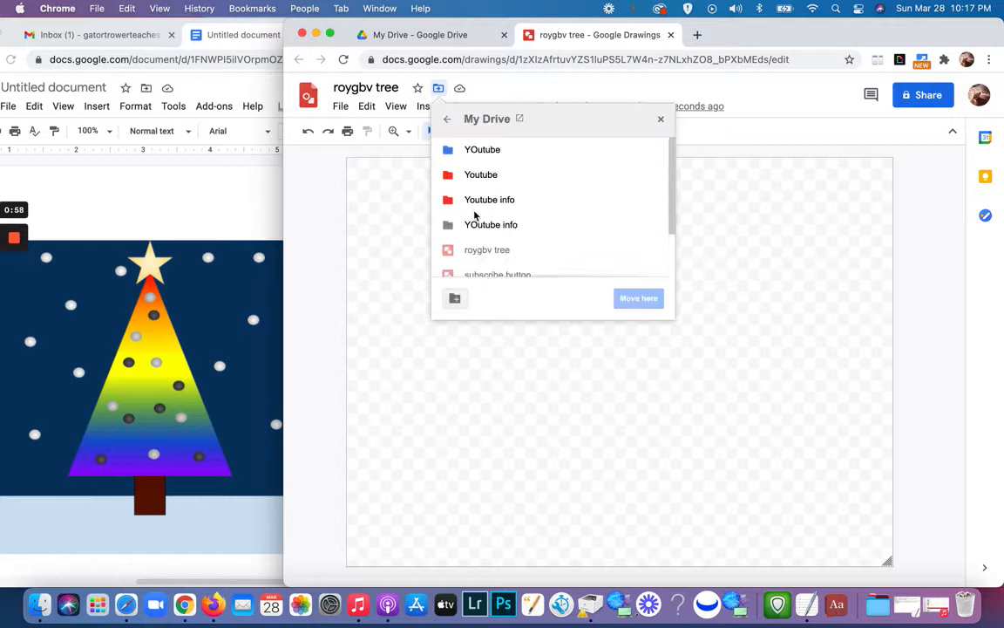
left_click(479, 150)
left_click(641, 301)
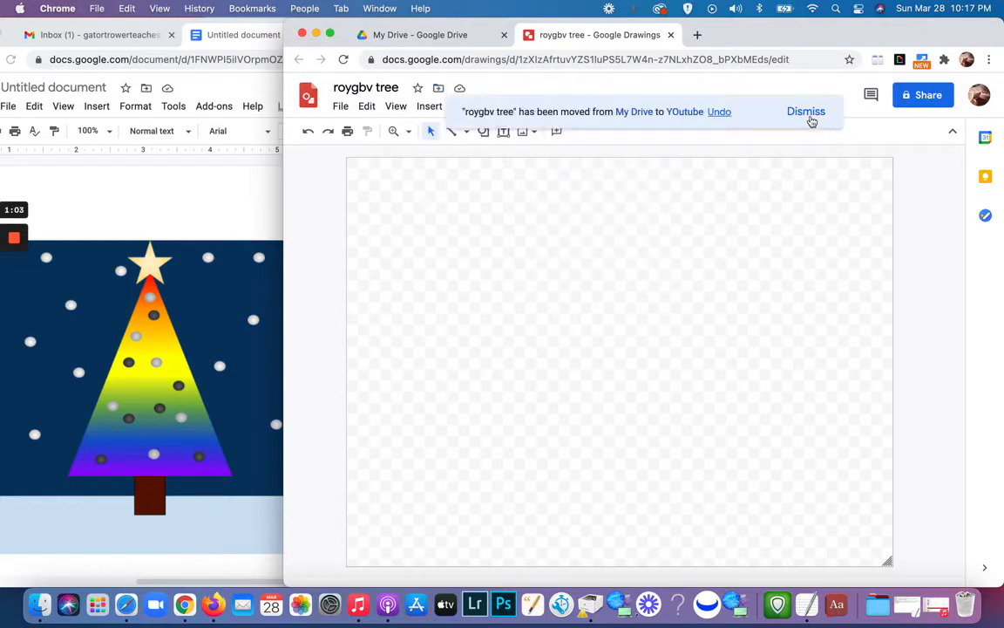
left_click(810, 118)
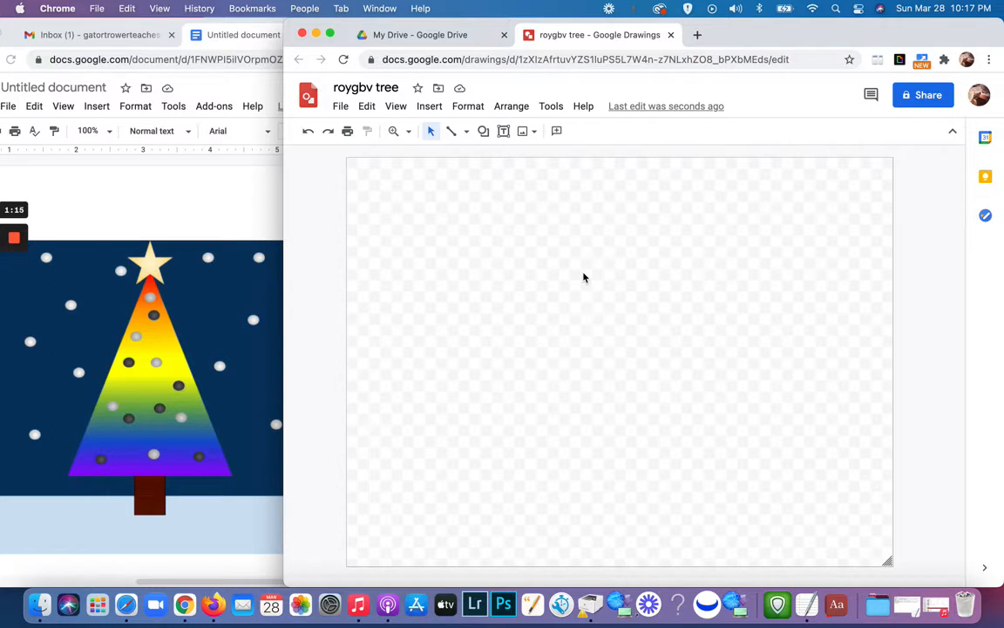
Step: Set the drawing's background to a solid dark navy blue
right_click(584, 277)
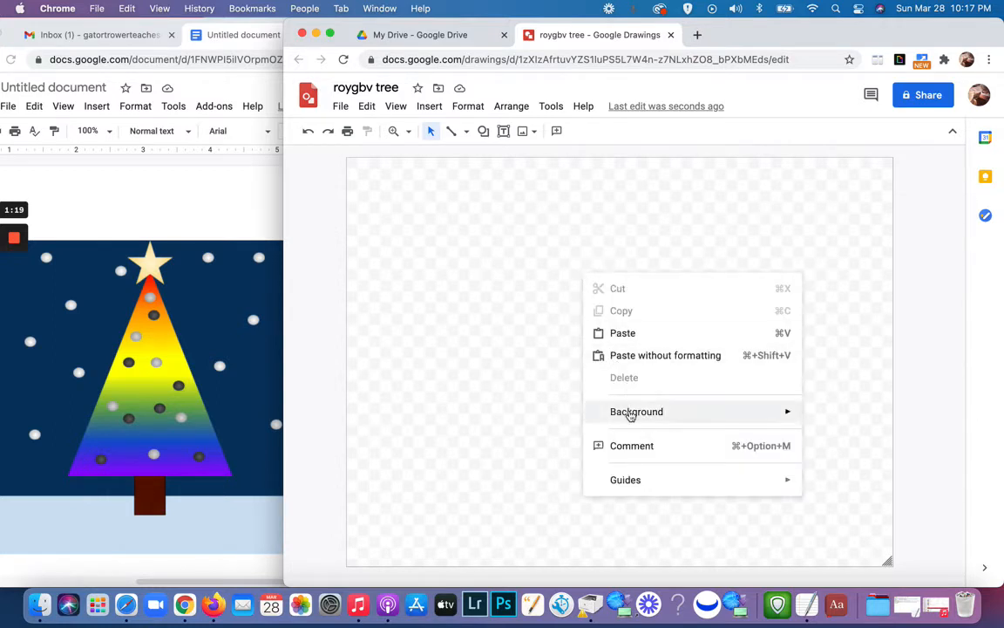
mouse_move(631, 416)
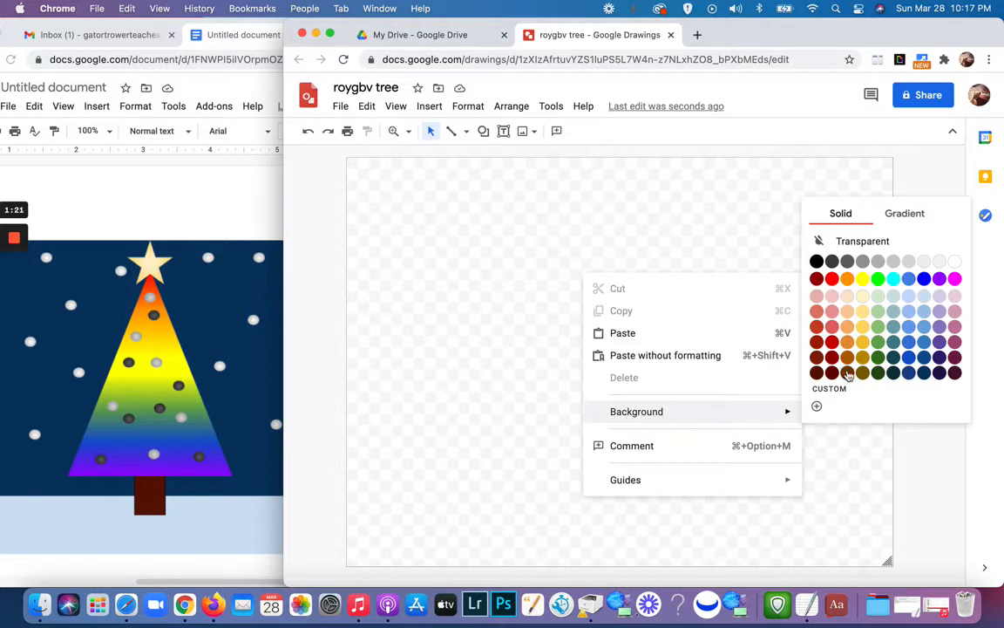
left_click(925, 373)
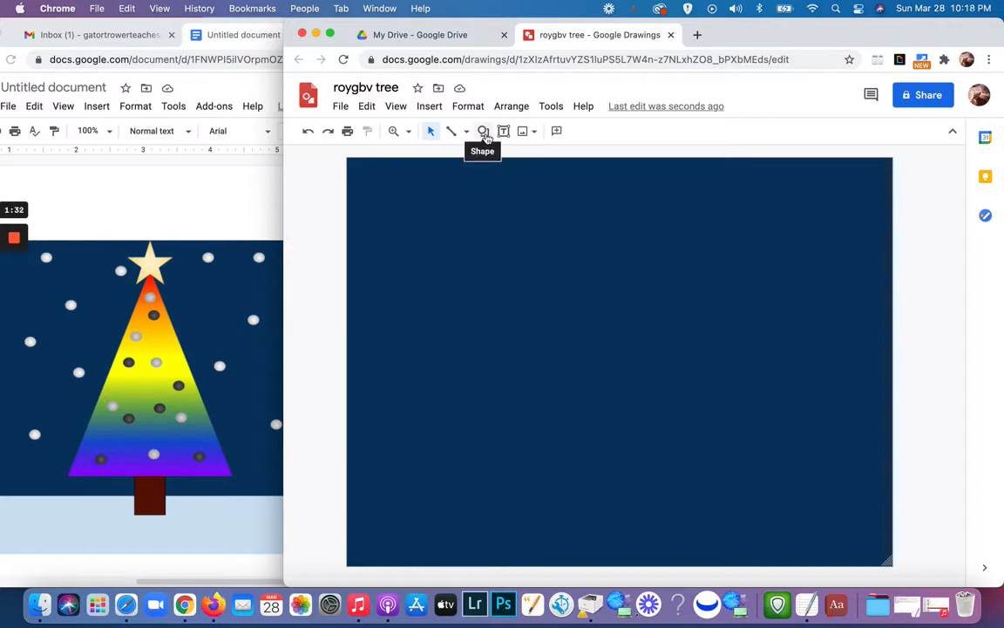
Step: Draw a wide rectangle across the full bottom of the canvas as the snowy ground
left_click(484, 134)
mouse_move(523, 156)
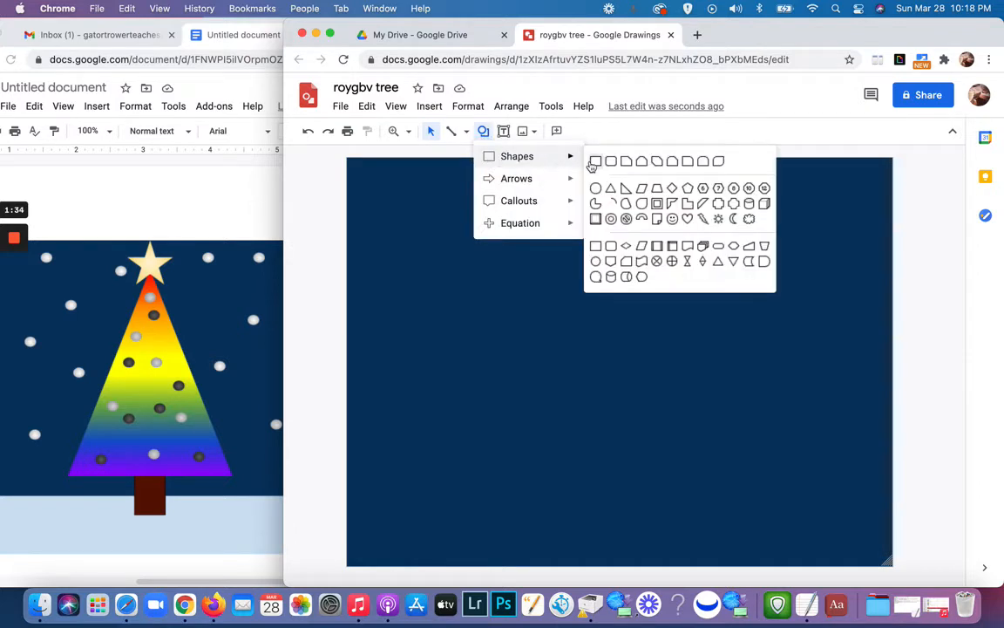
left_click(594, 162)
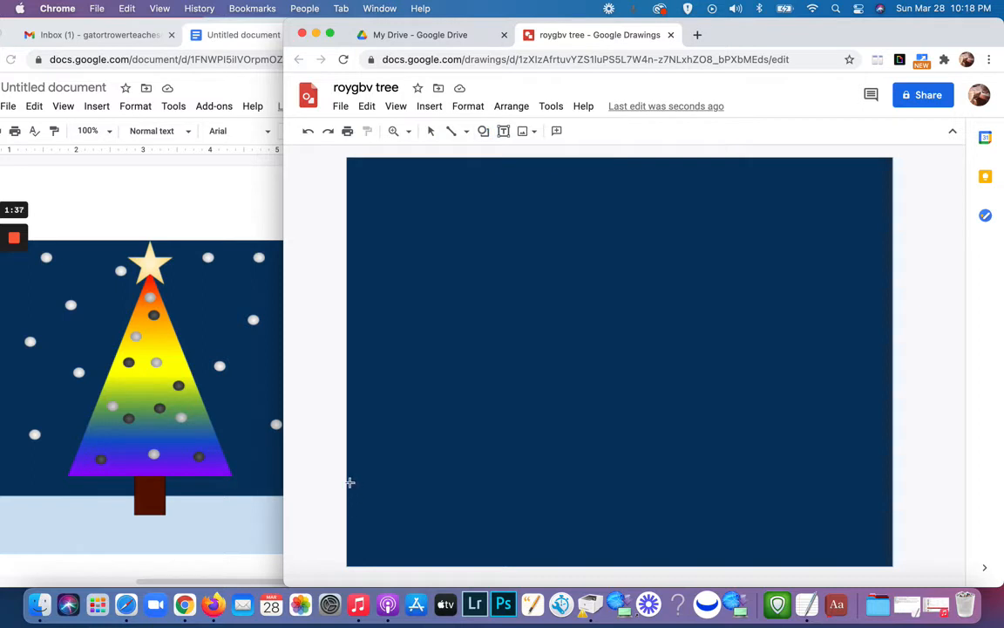
mouse_move(350, 483)
left_mouse_down()
mouse_move(661, 529)
mouse_move(762, 534)
mouse_move(900, 575)
left_mouse_up()
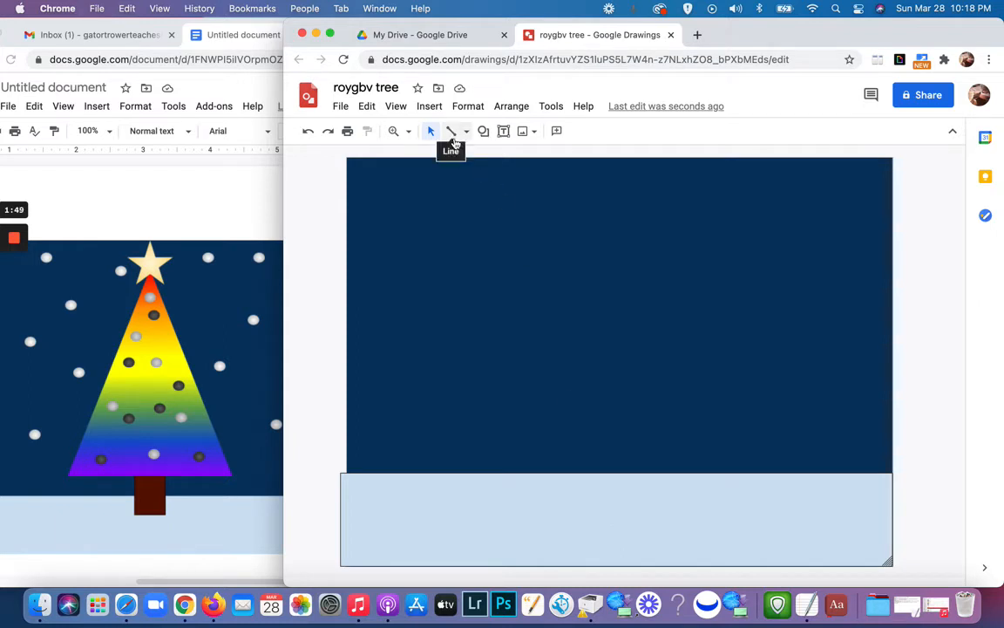
Step: Make the ground rectangle's border transparent and fill it with a solid very light gray
left_click(596, 498)
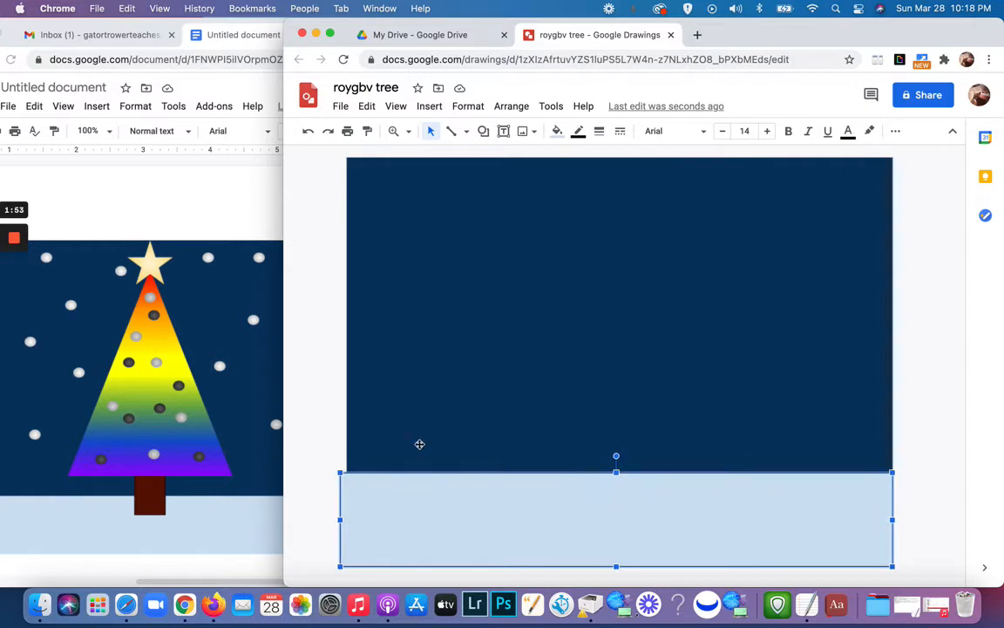
left_click(578, 132)
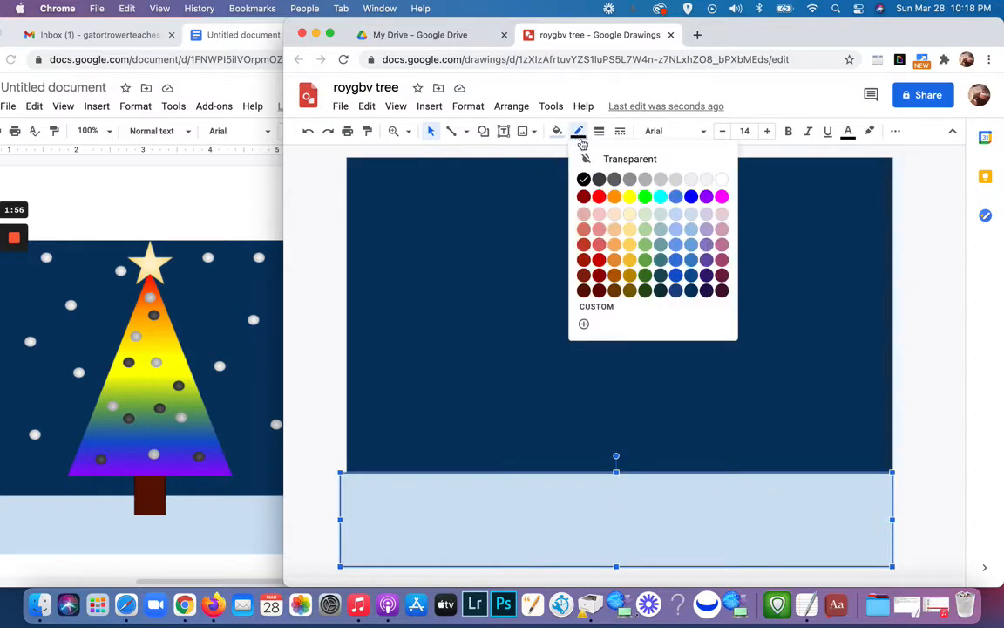
left_click(597, 159)
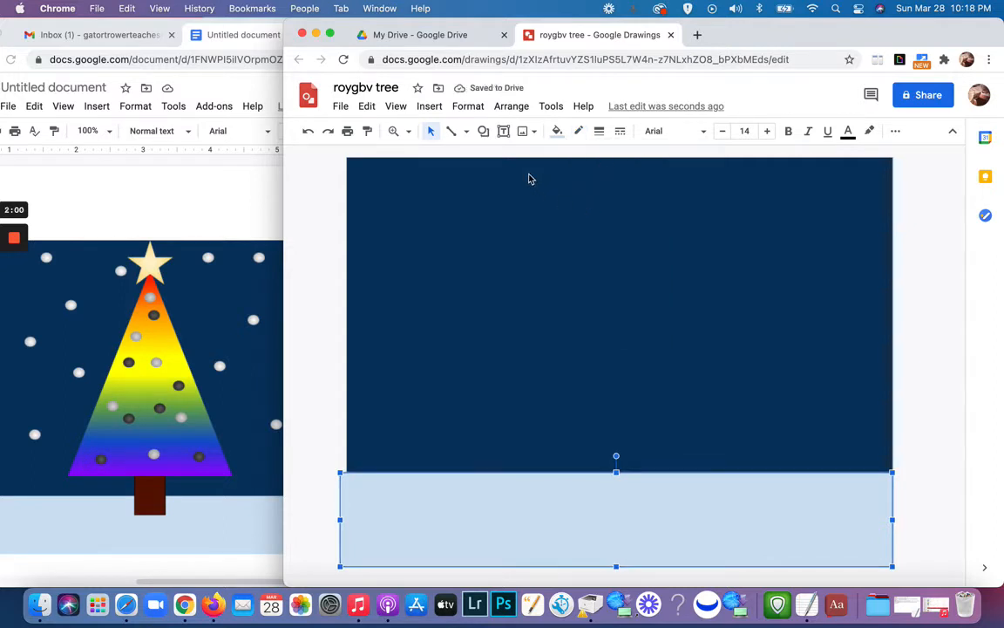
left_click(557, 131)
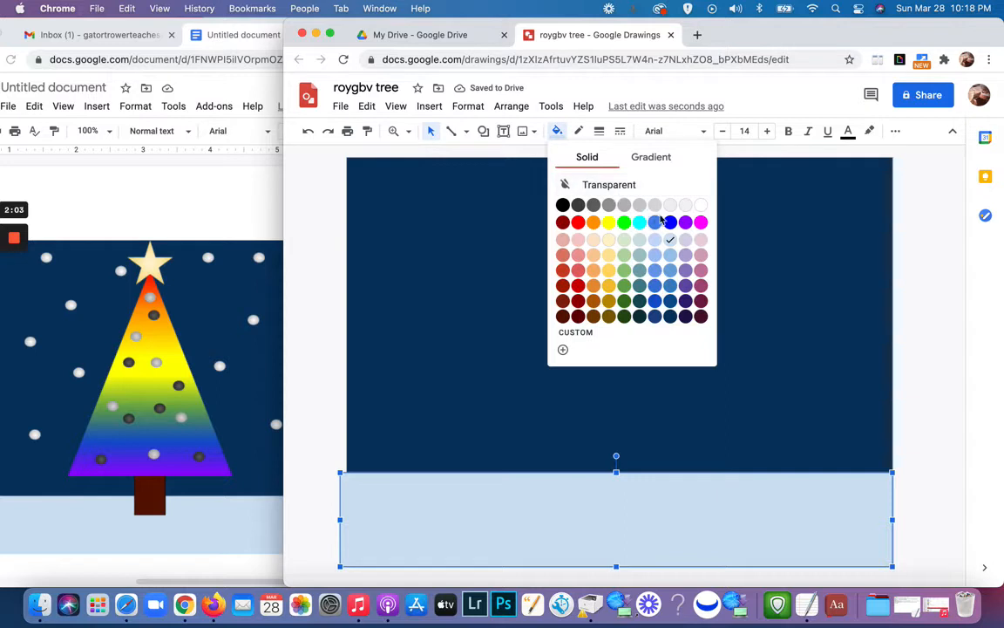
left_click(685, 204)
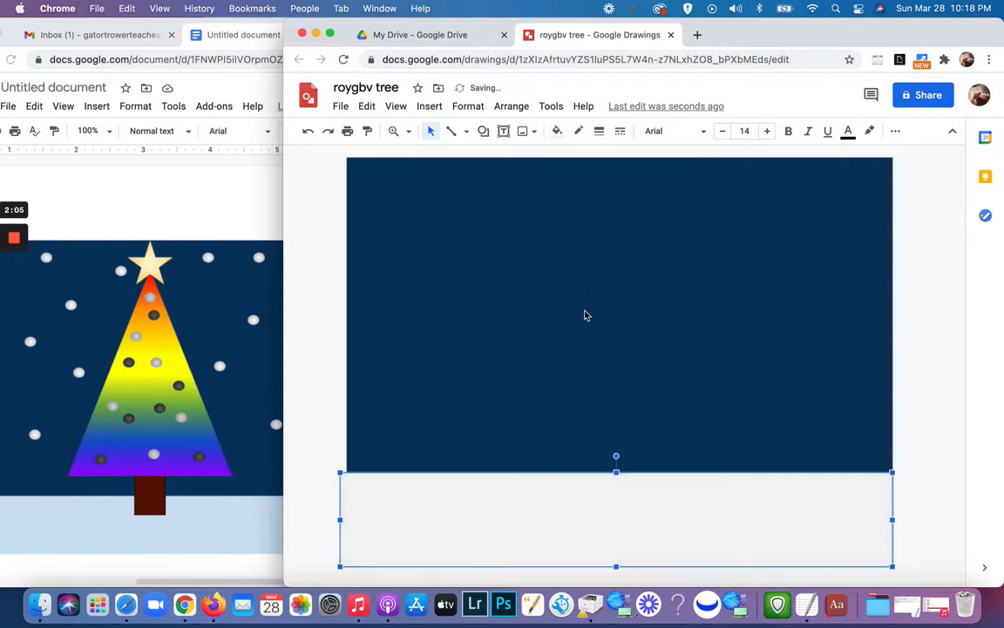
key("Escape")
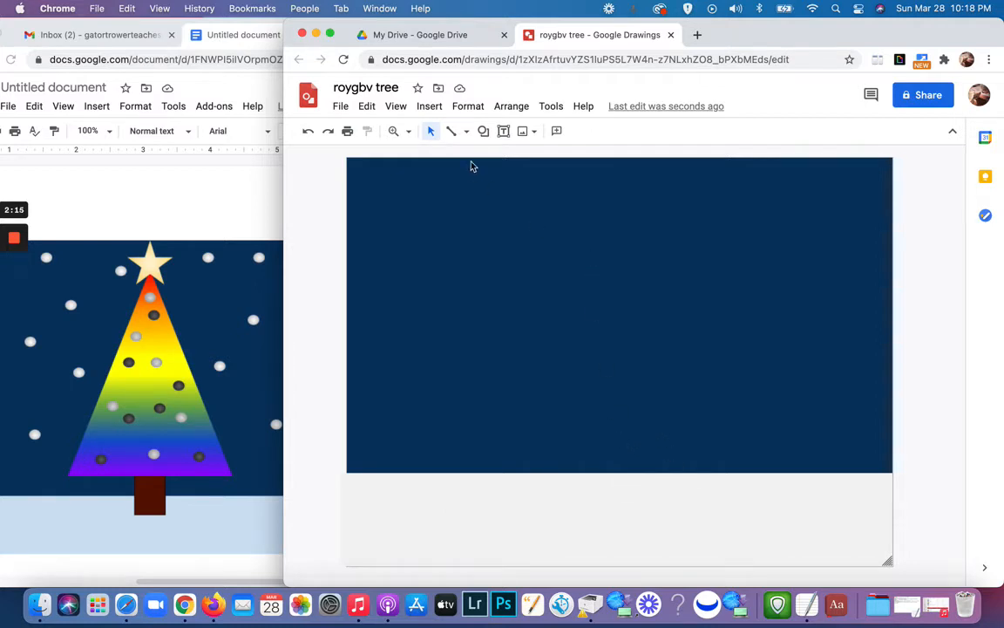
Step: Draw a small upright rectangle for the tree trunk at the middle of the ground's upper edge and slightly reduce its size
left_click(483, 131)
mouse_move(505, 157)
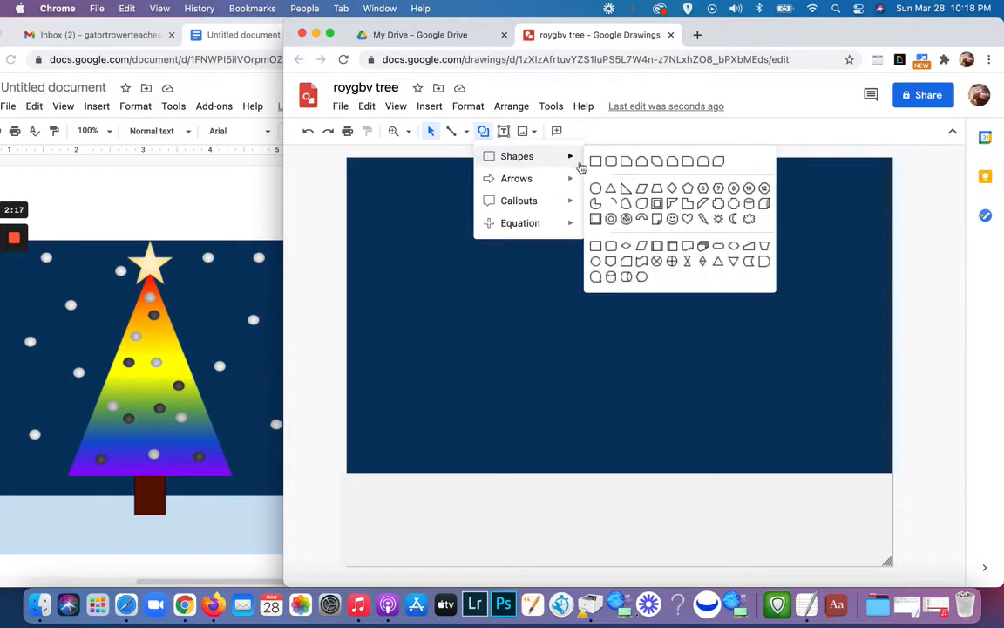
left_click(596, 161)
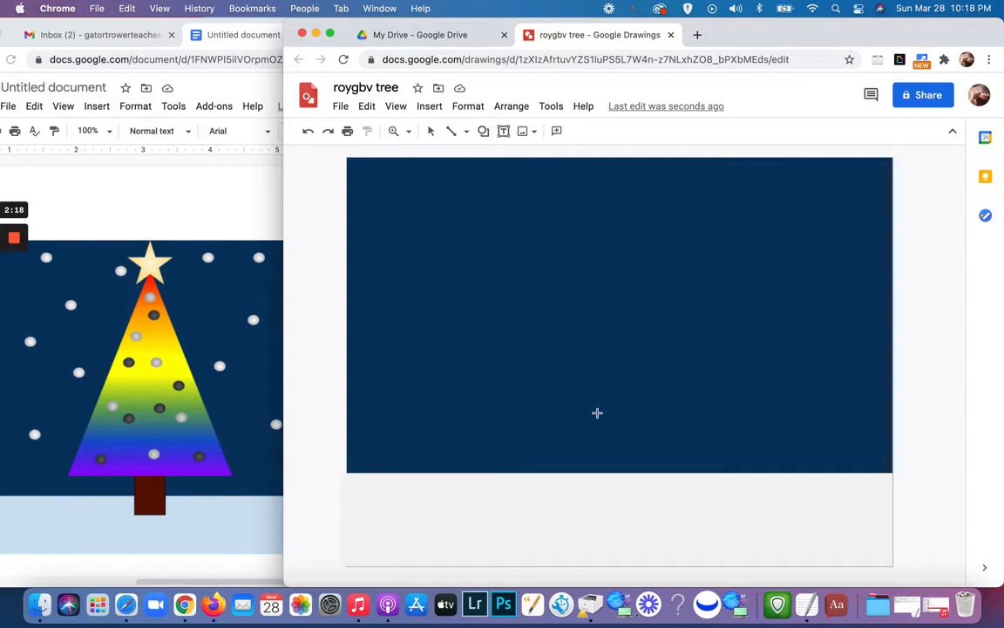
left_click_drag(598, 412, 620, 458)
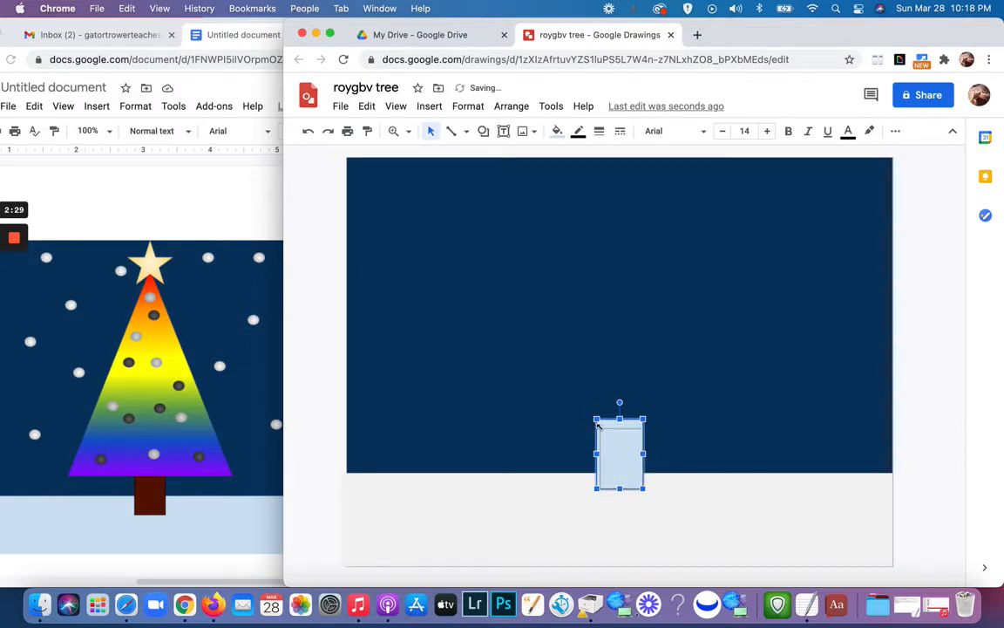
left_click_drag(596, 420, 600, 428)
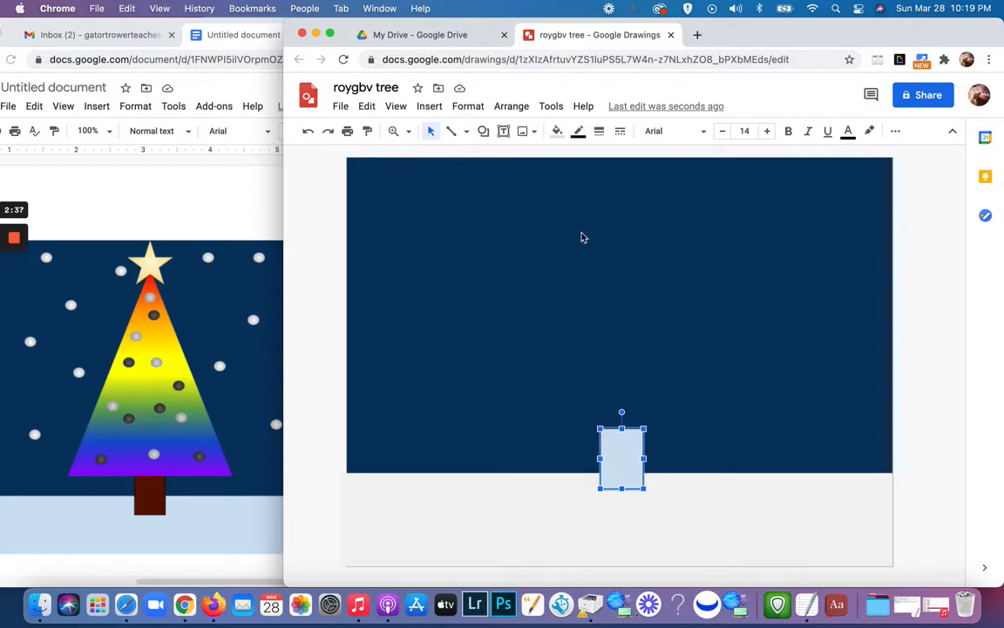
Step: Fill the trunk rectangle with the preset dark orange linear gradient
left_click(557, 132)
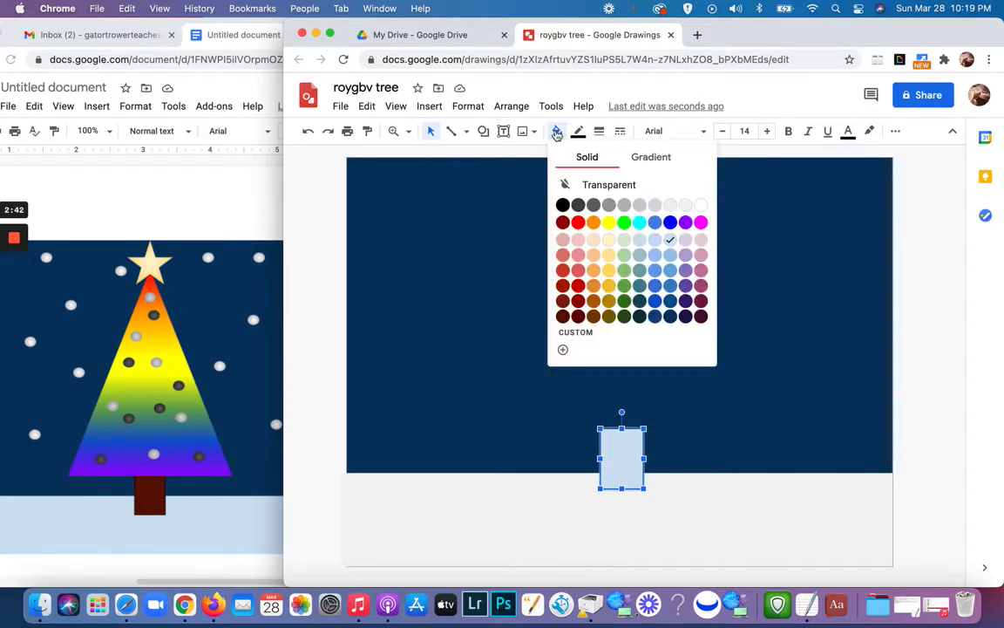
left_click(667, 164)
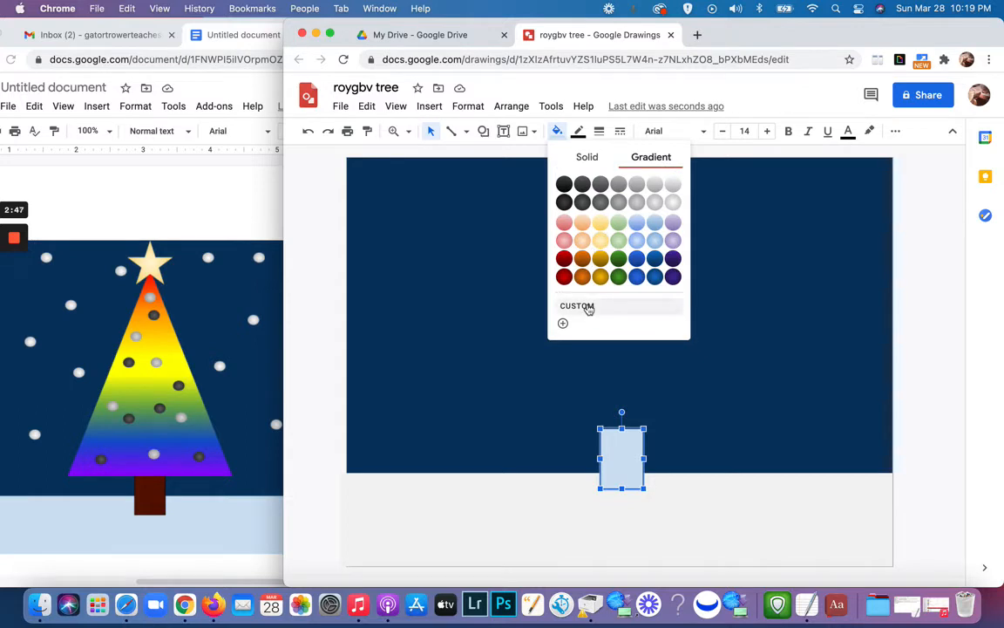
left_click(583, 277)
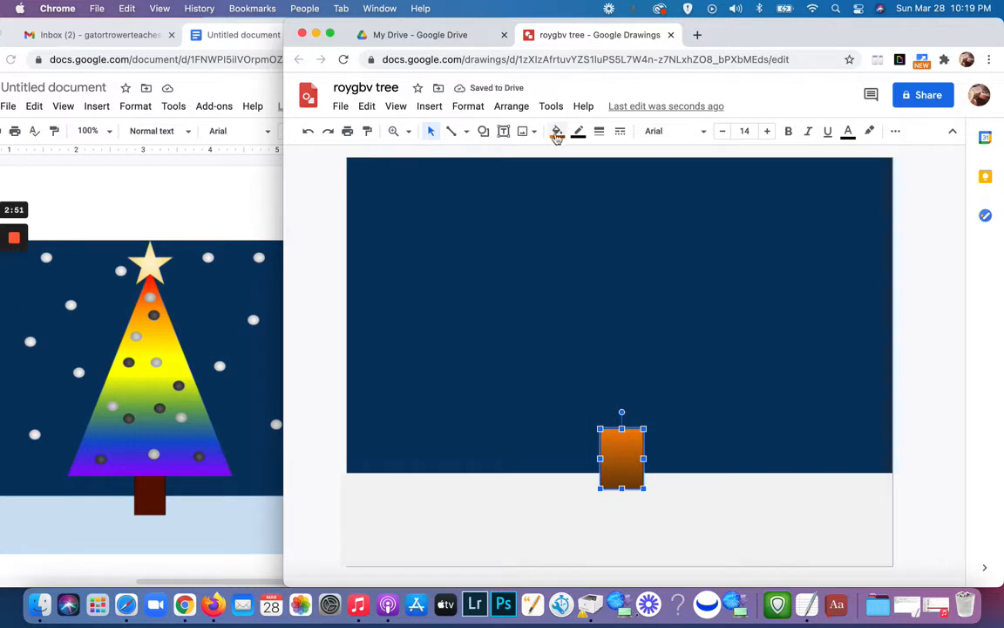
Step: Customize the trunk's gradient by changing its first stop from bright orange to a darker orange-brown
left_click(556, 133)
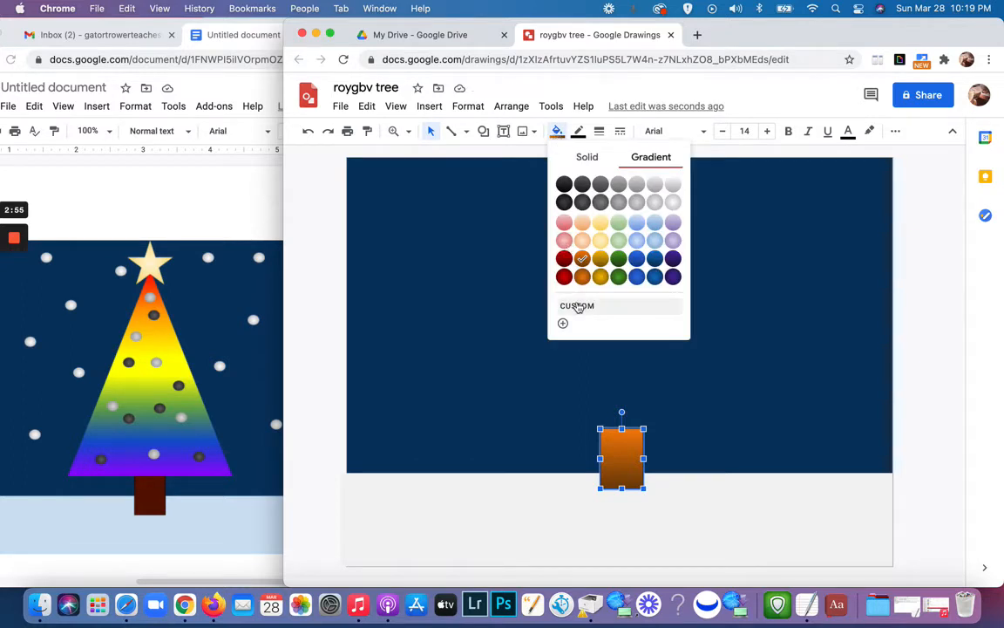
left_click(578, 307)
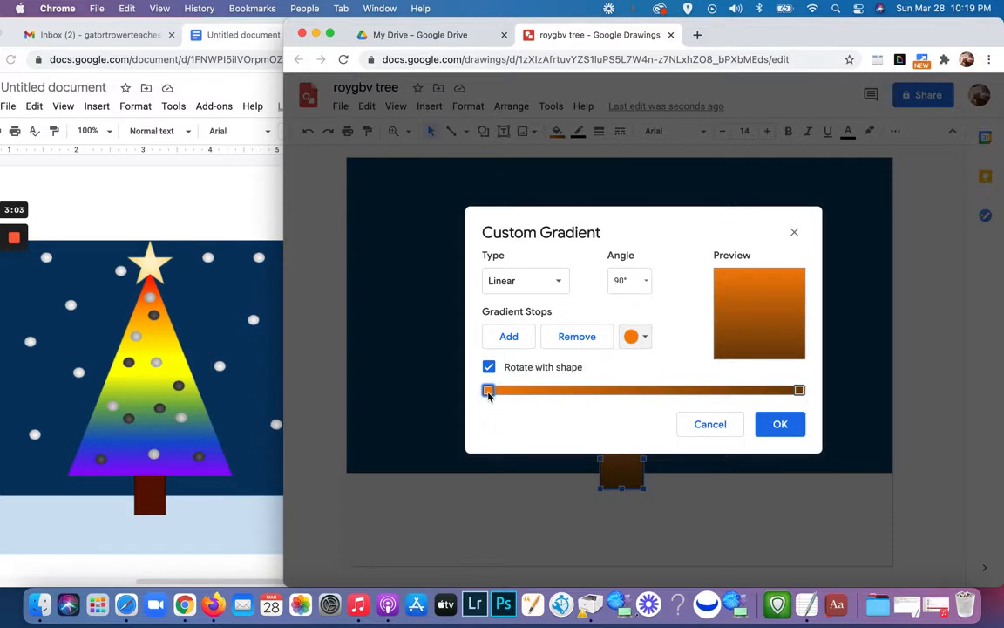
left_click(644, 338)
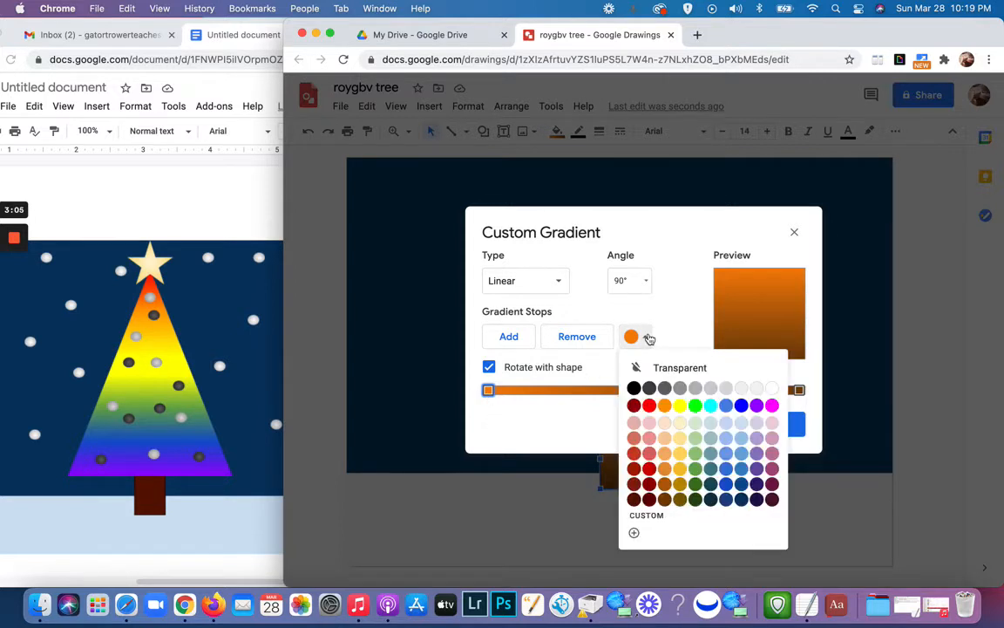
left_click(664, 483)
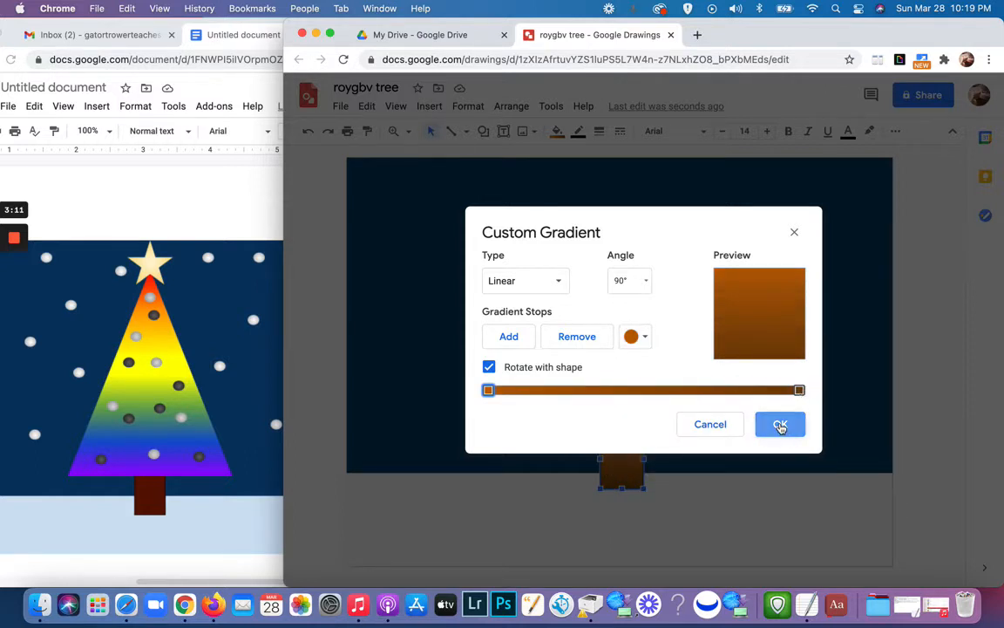
left_click(780, 425)
left_click(724, 504)
Step: Set the angle of the trunk's custom linear gradient to 270°
left_click(624, 469)
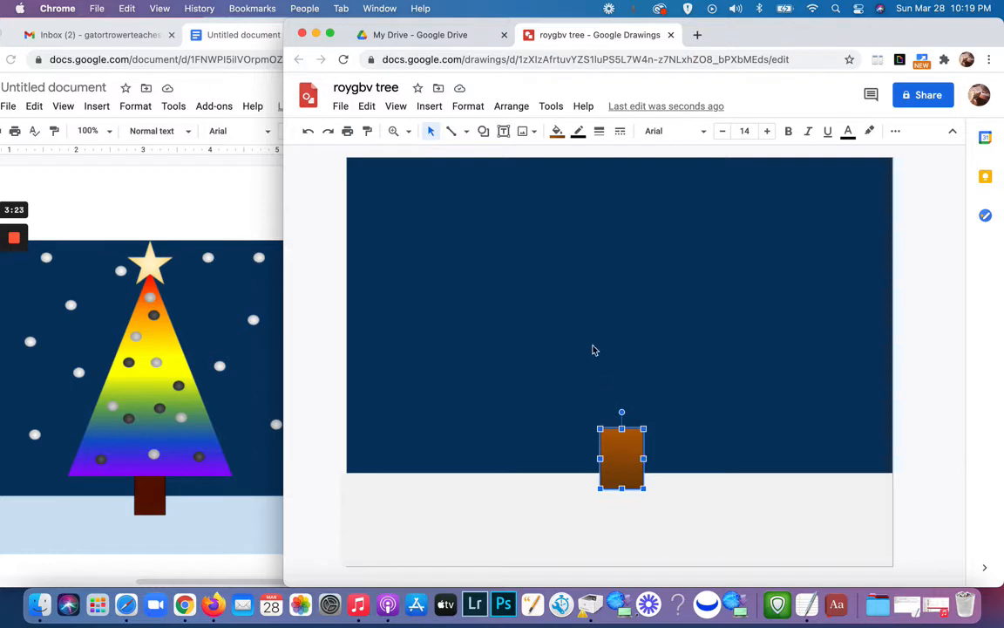
left_click(557, 132)
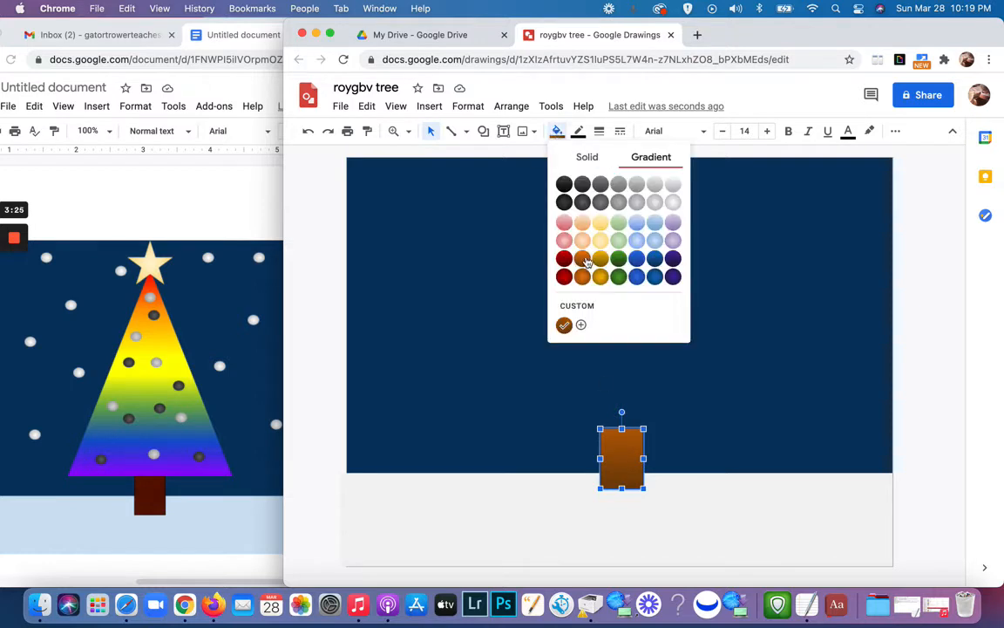
left_click(575, 310)
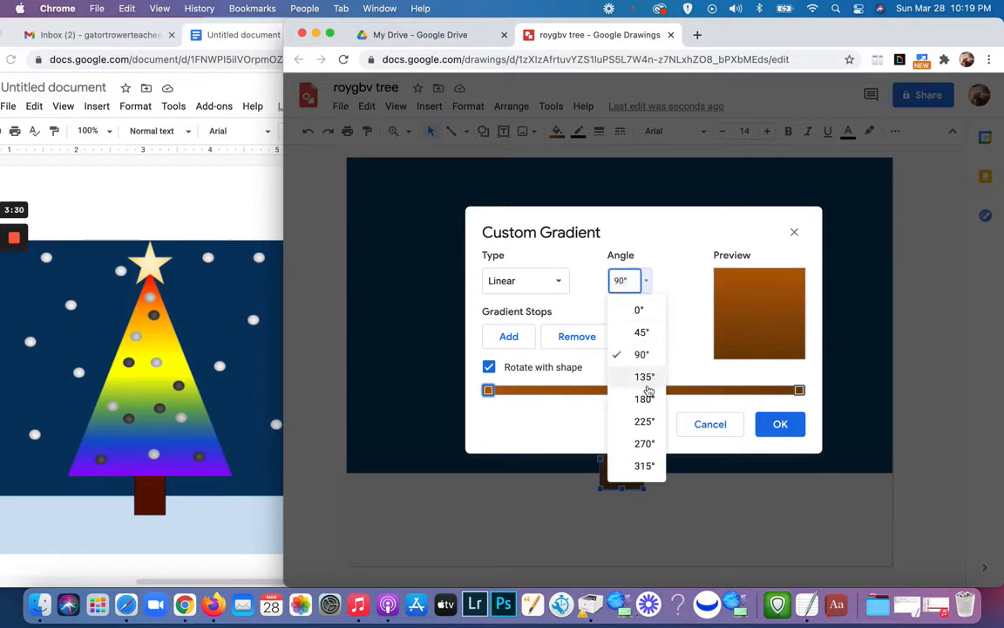
left_click(643, 443)
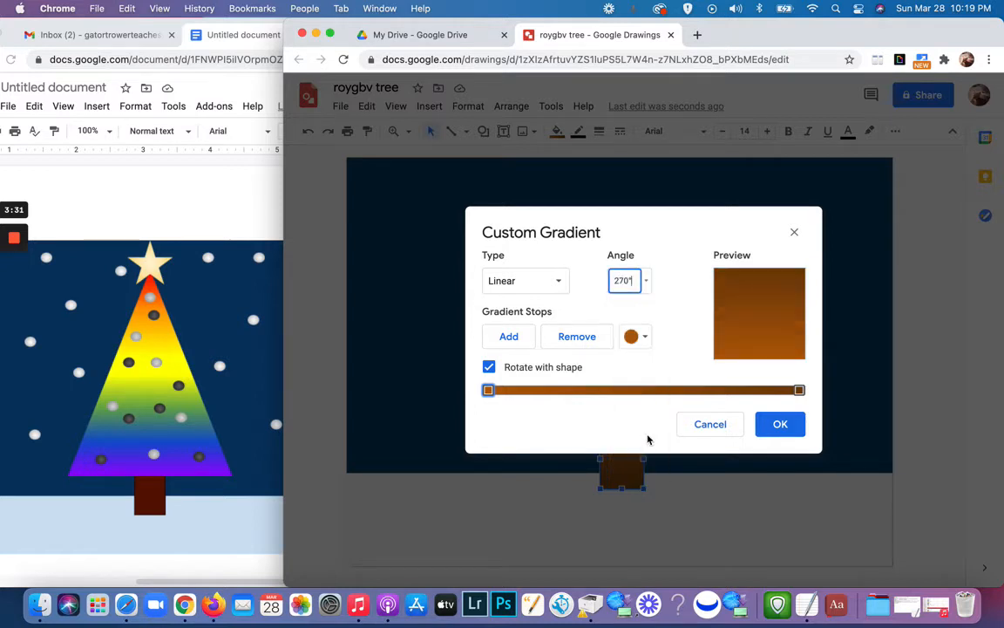
left_click(779, 427)
left_click(735, 504)
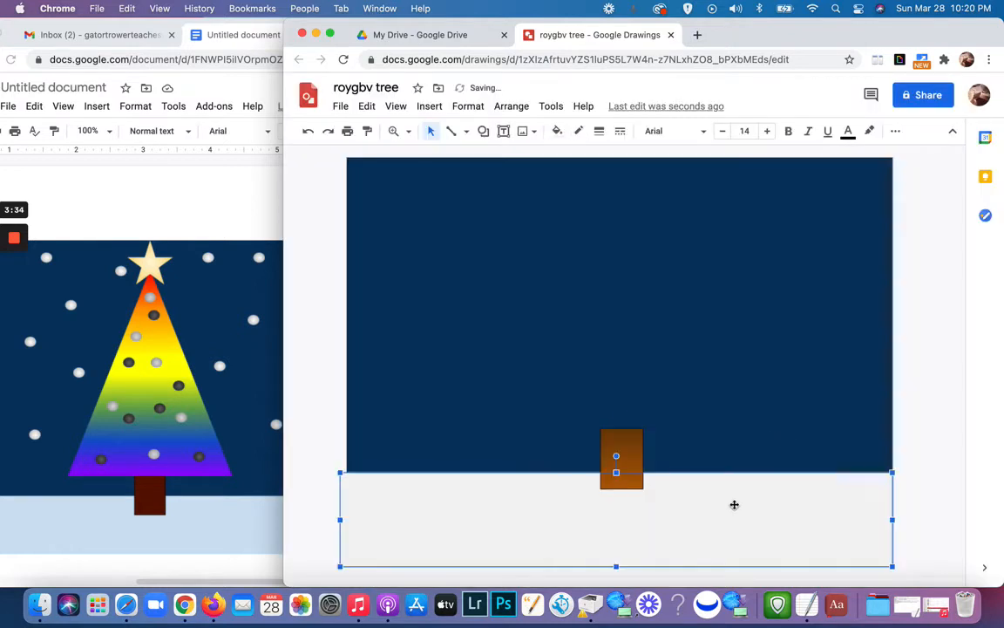
key("Escape")
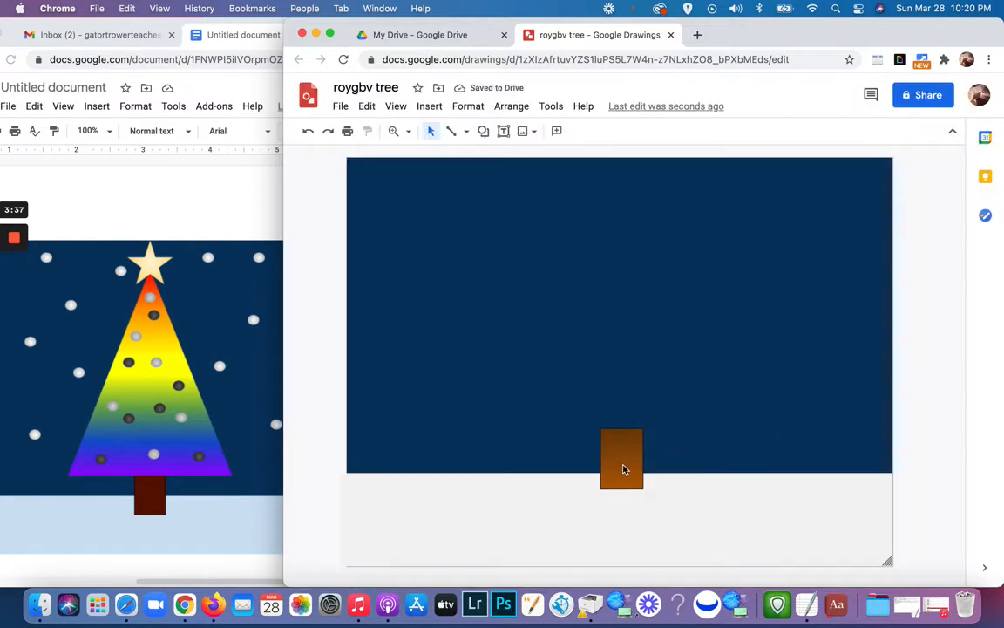
Step: Make the trunk rectangle's border transparent
left_click(623, 469)
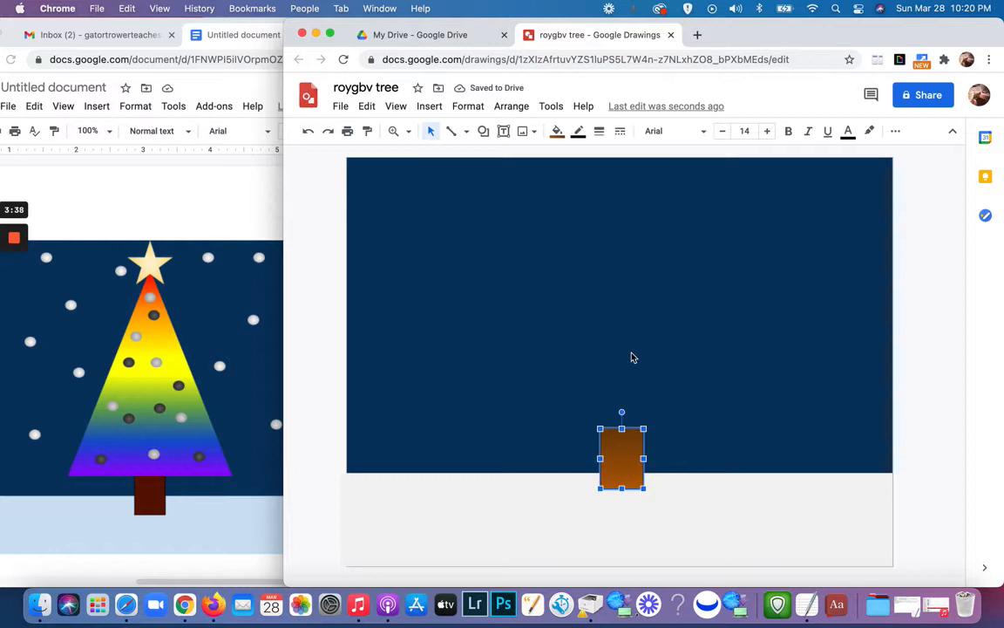
left_click(580, 137)
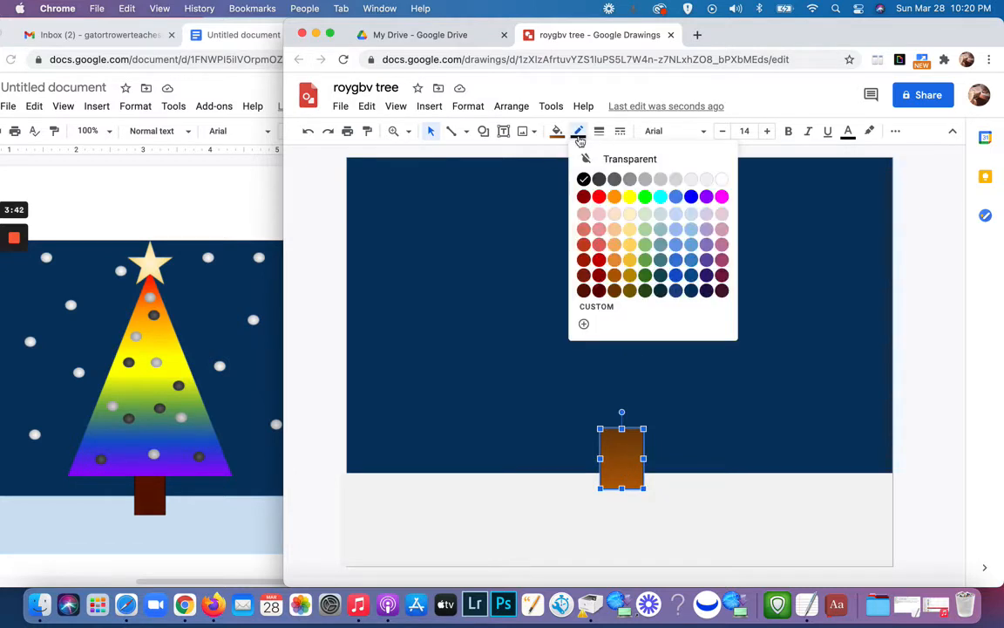
left_click(609, 160)
key("Escape")
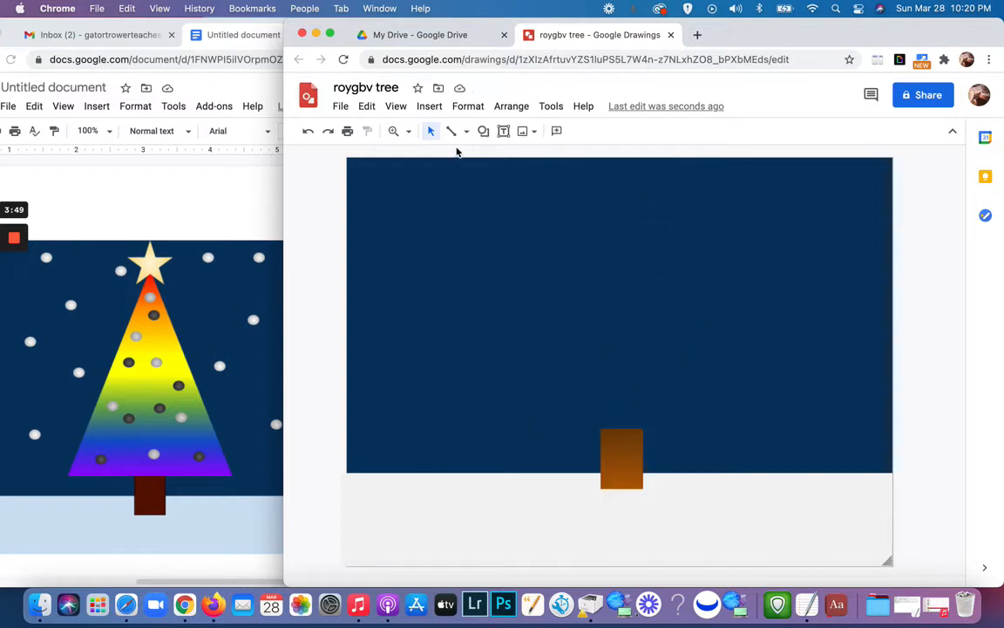
Step: Draw a tall triangle for the tree and center it above the trunk
left_click(484, 131)
mouse_move(501, 156)
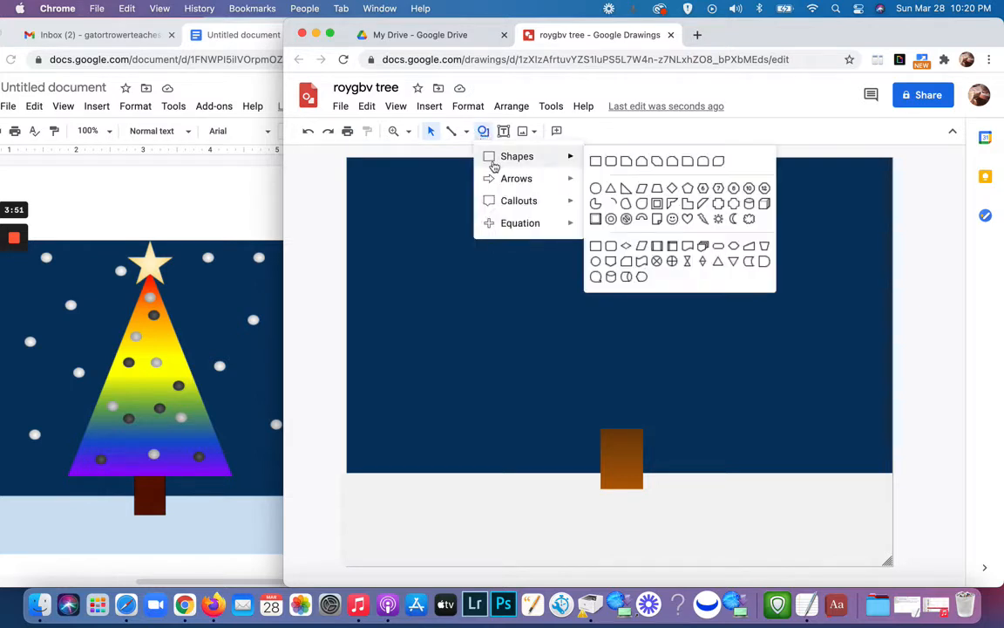
left_click(611, 189)
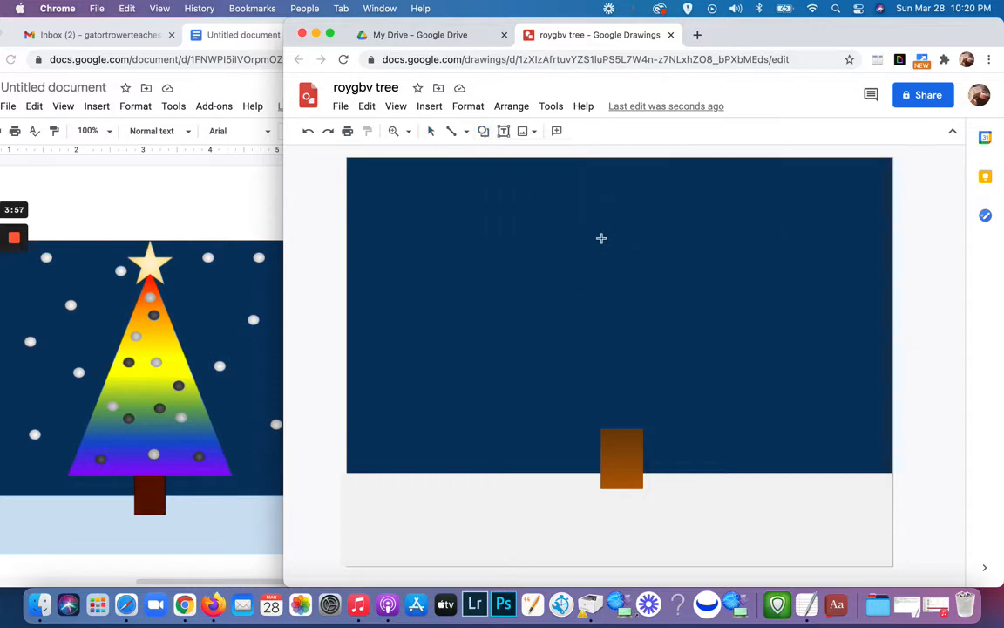
left_click_drag(631, 212, 805, 445)
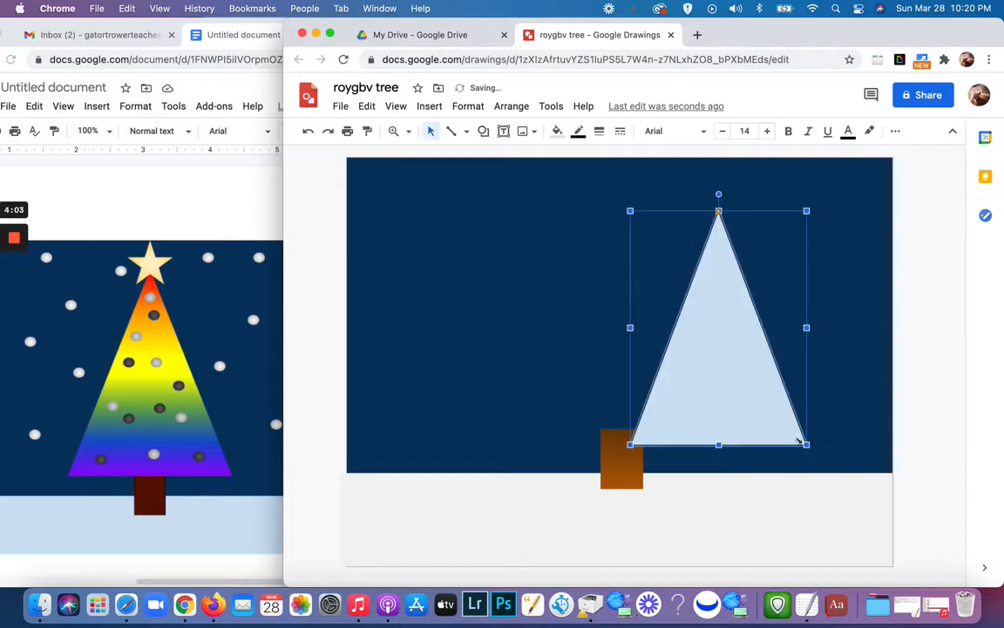
left_click_drag(738, 378, 643, 363)
Step: Lower the trunk and the ground's upper edge slightly, and move the triangle down so its base rests on the trunk
left_click_drag(623, 459, 625, 476)
left_click(687, 495)
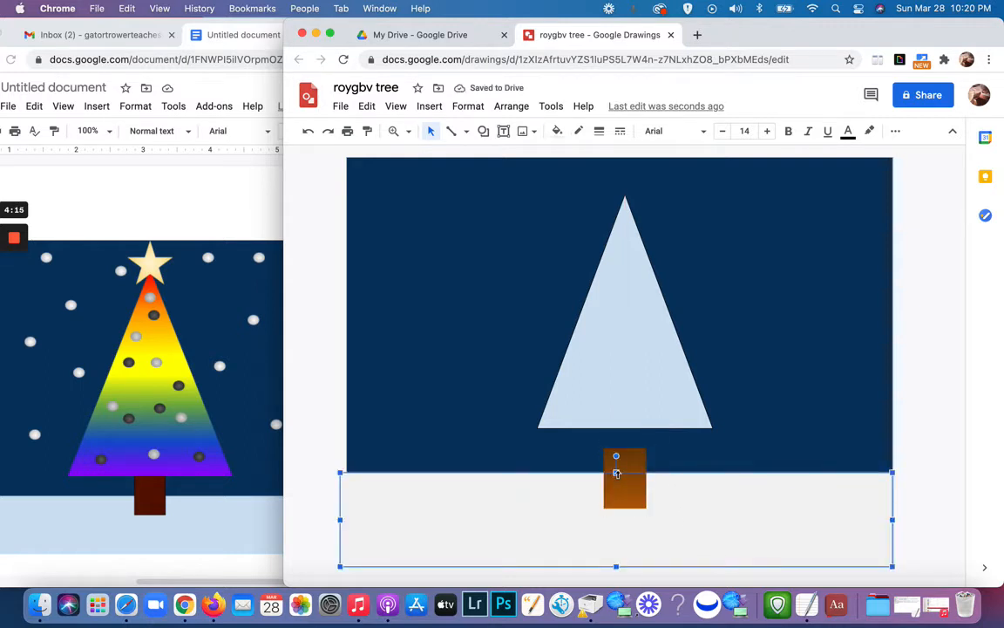
left_click_drag(616, 473, 624, 514)
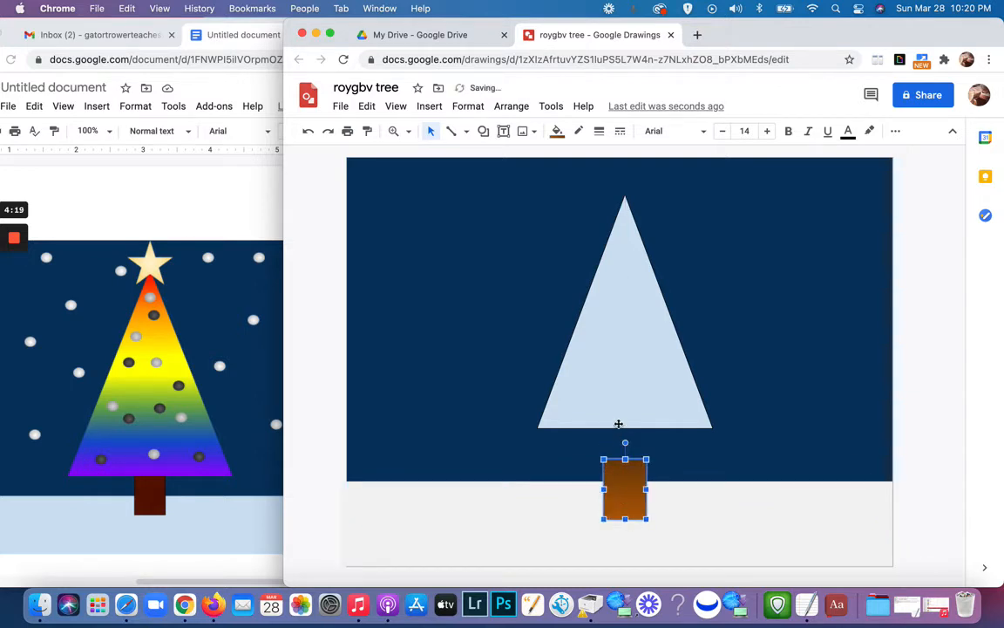
left_click_drag(616, 406, 616, 438)
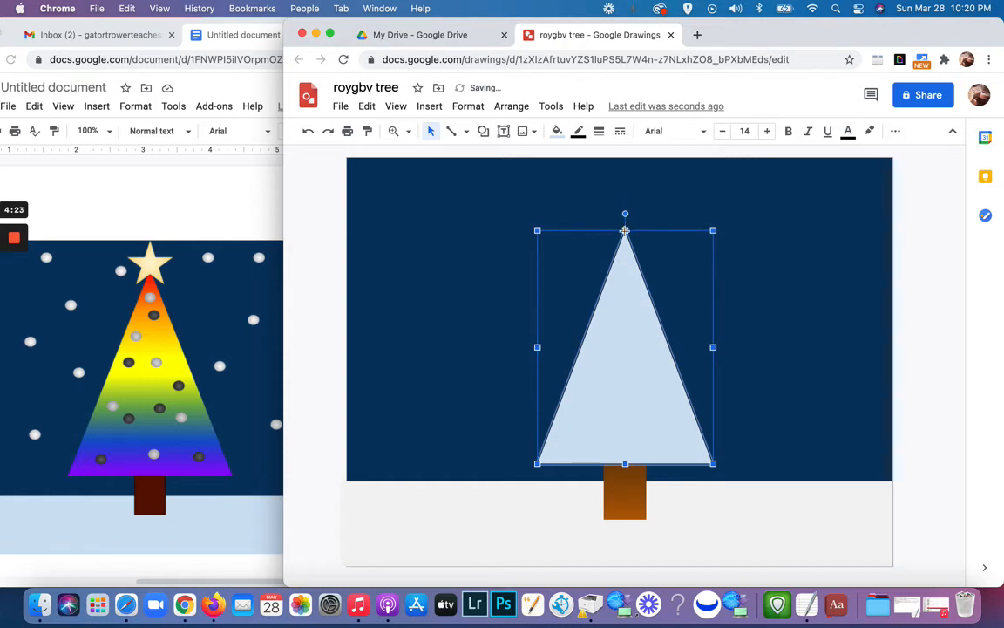
left_click_drag(625, 230, 623, 215)
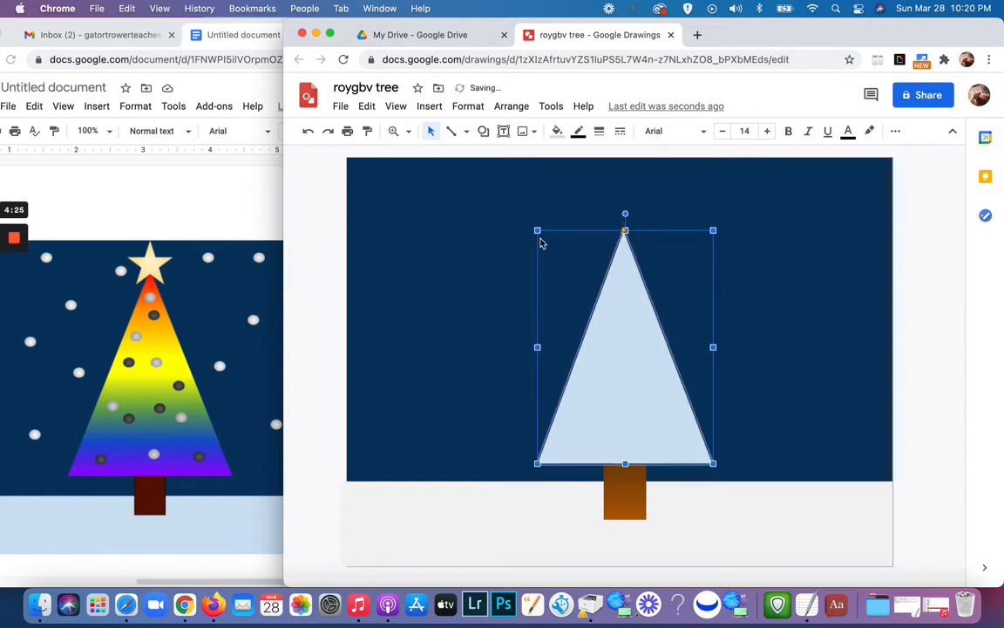
left_click_drag(537, 229, 539, 214)
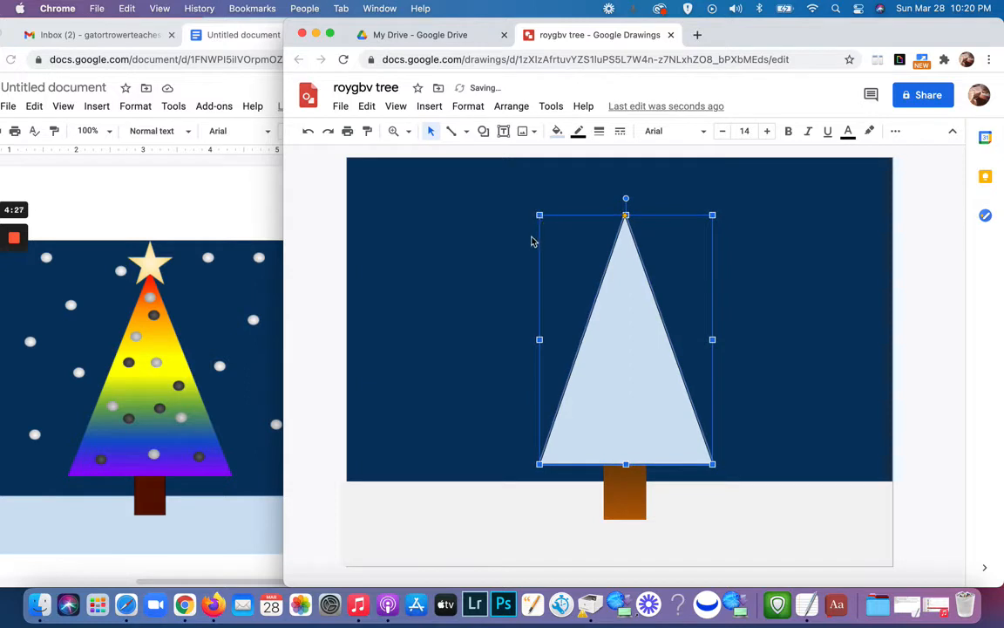
left_click(308, 131)
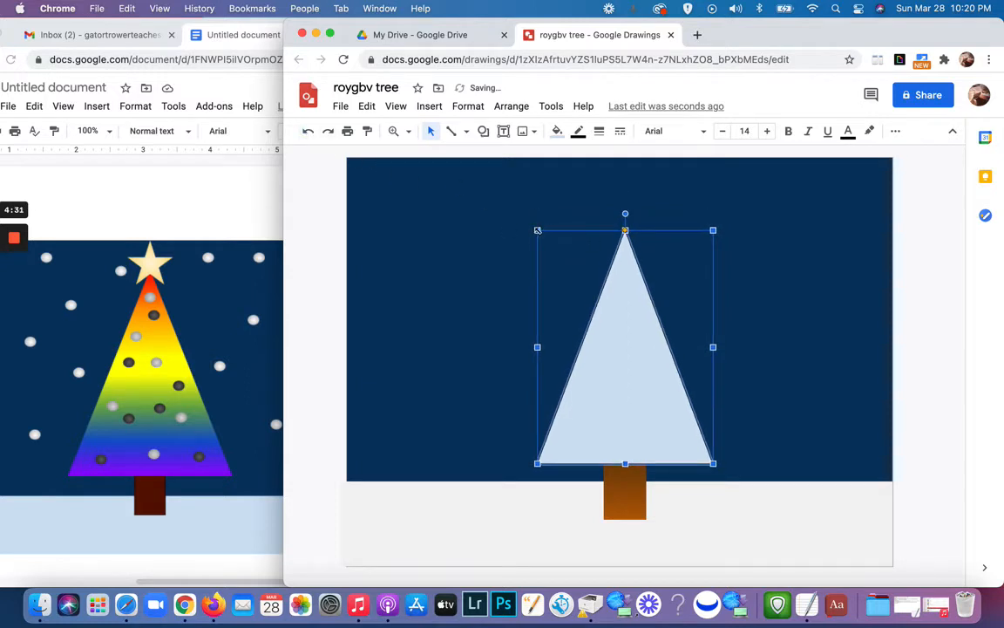
Step: Stretch the tree triangle slightly taller upward, keeping its width and its base on the trunk
left_click_drag(537, 230, 538, 207)
left_click(658, 490)
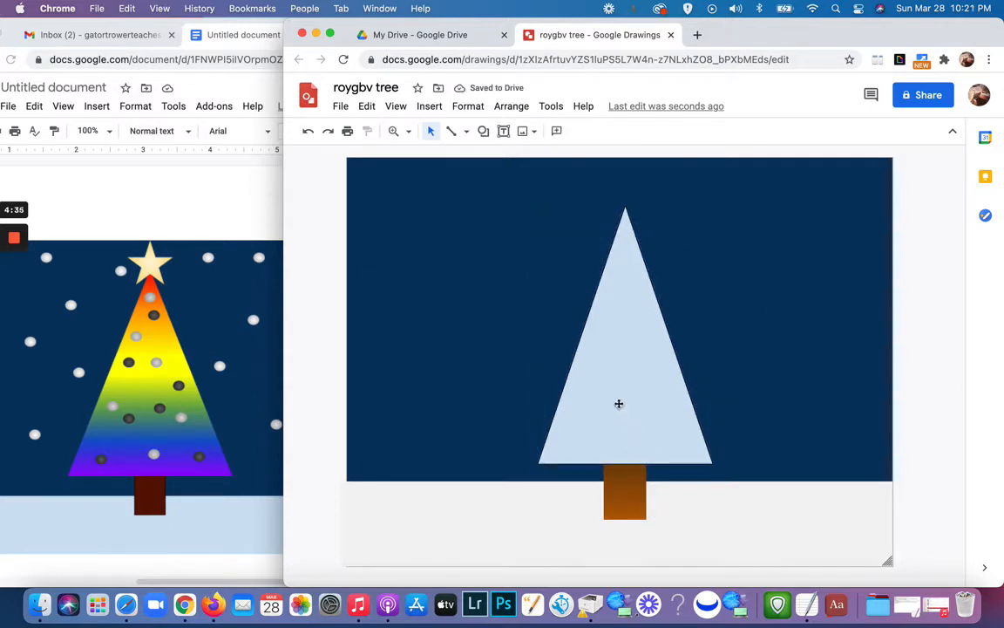
Step: Start a custom linear gradient fill for the tree triangle and add six gradient stops between the two end stops
left_click(631, 352)
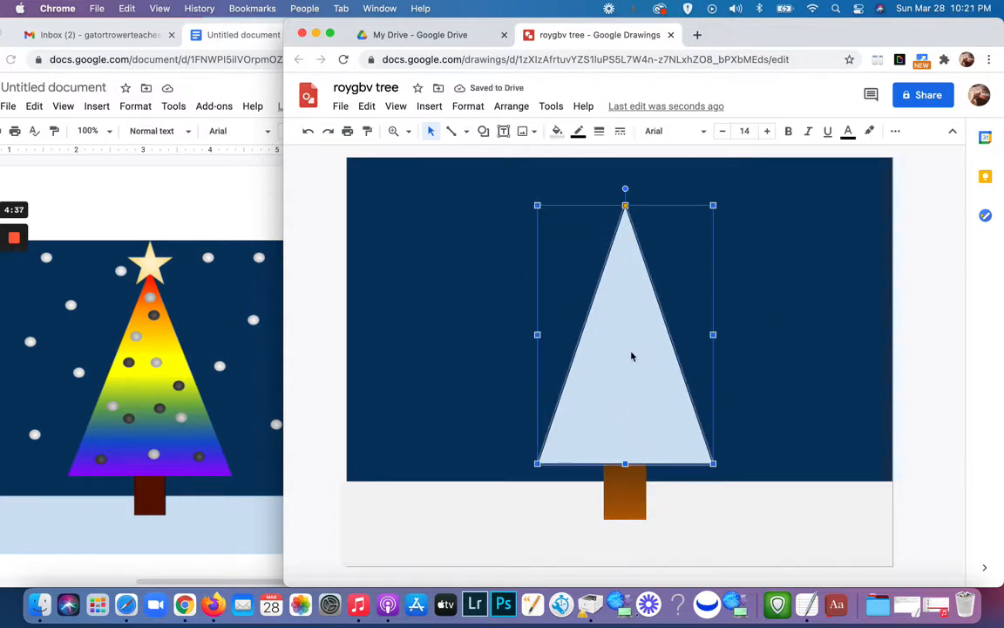
left_click(557, 133)
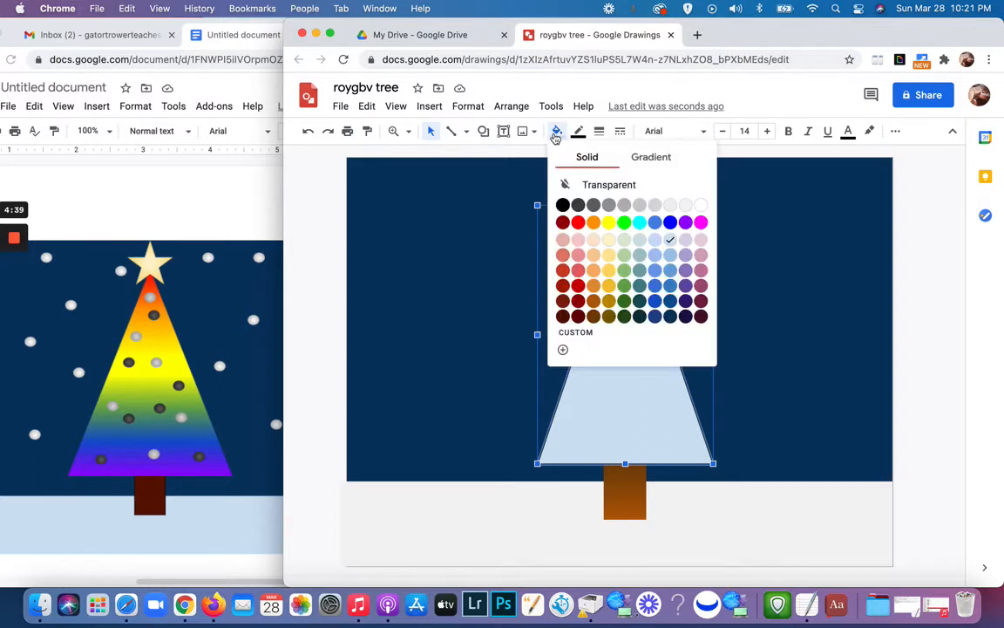
left_click(654, 162)
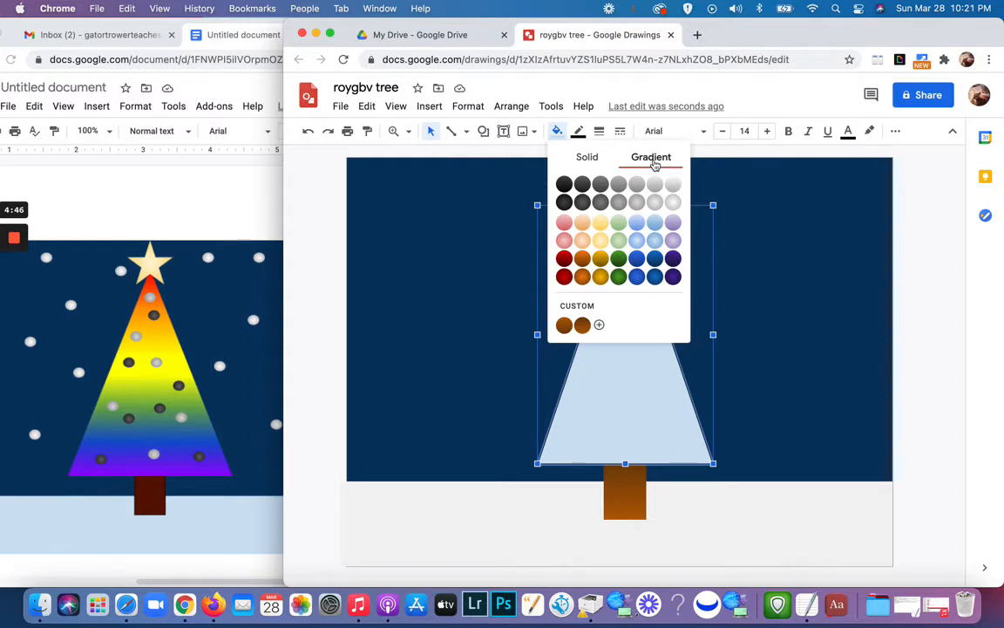
left_click(583, 308)
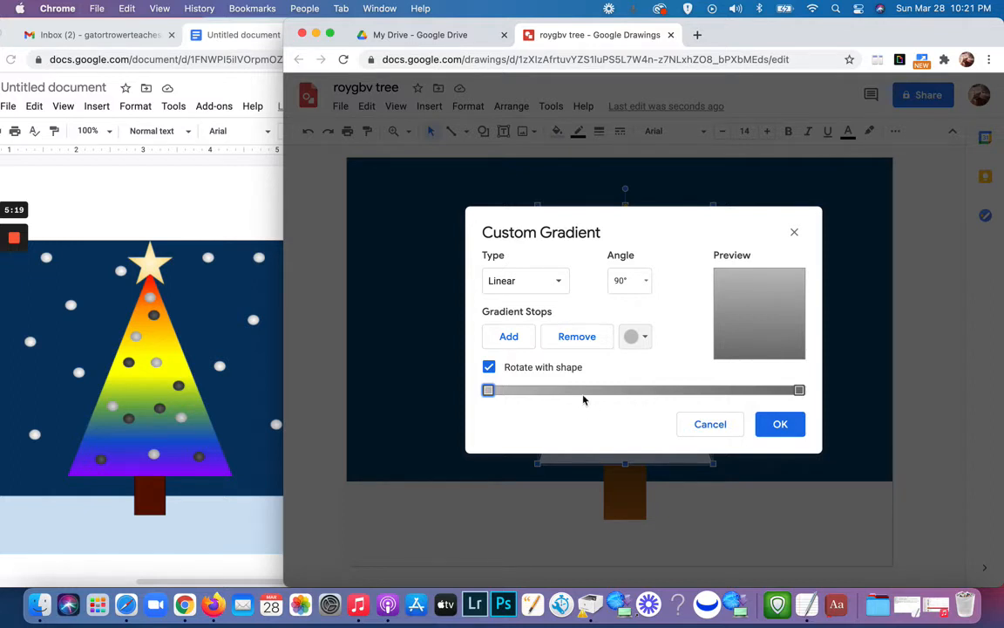
left_click(511, 338)
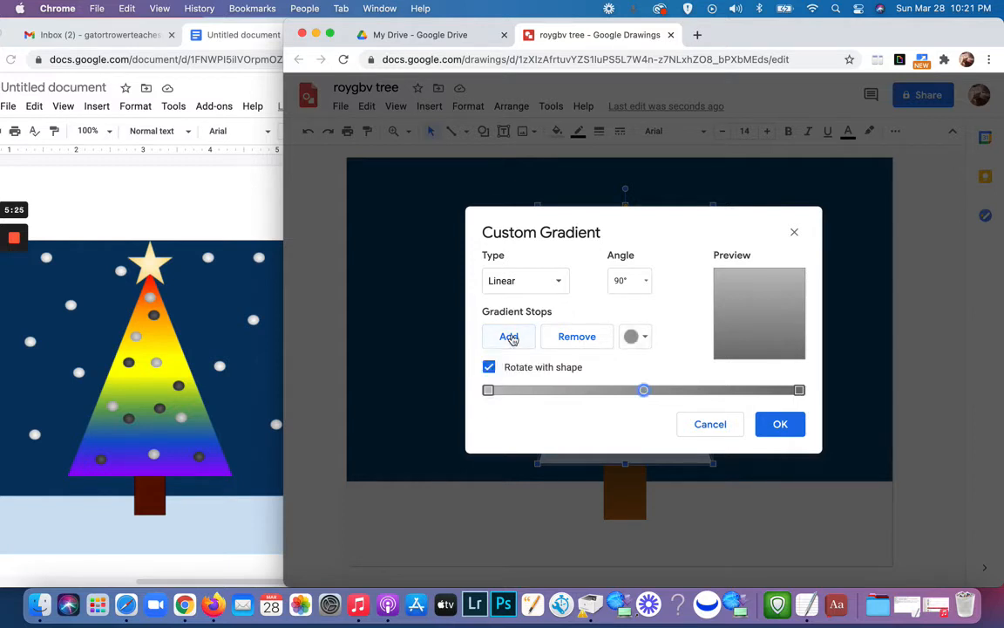
left_click(512, 338)
left_click(511, 338)
left_click(511, 338)
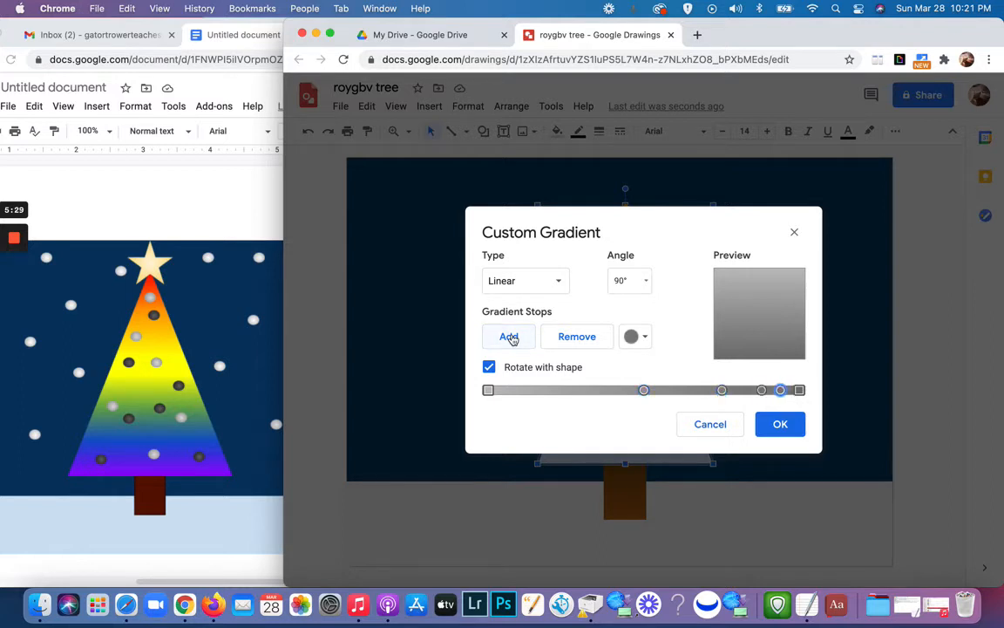
left_click(512, 339)
left_click(511, 338)
Step: Spread the six intermediate gradient stops roughly evenly between the two end stops
left_click_drag(645, 392, 530, 394)
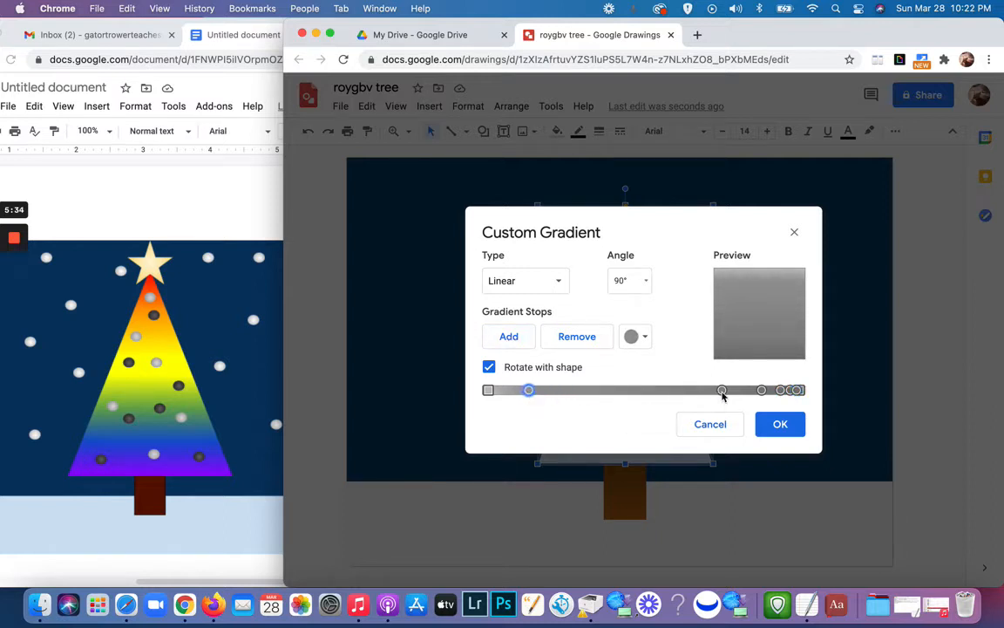
left_click_drag(722, 392, 592, 391)
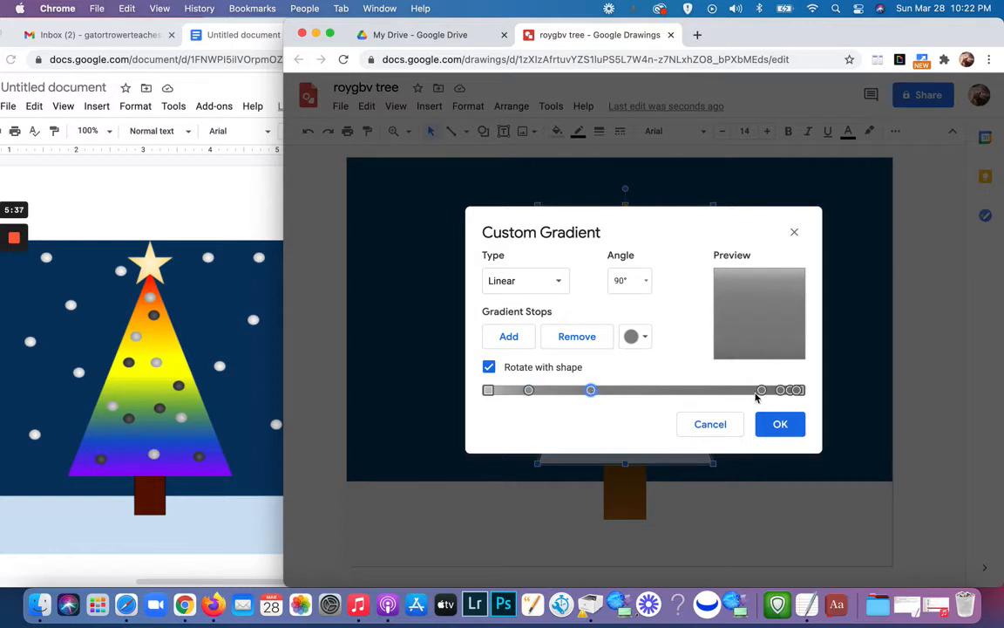
left_click_drag(762, 392, 646, 391)
left_click_drag(782, 392, 679, 391)
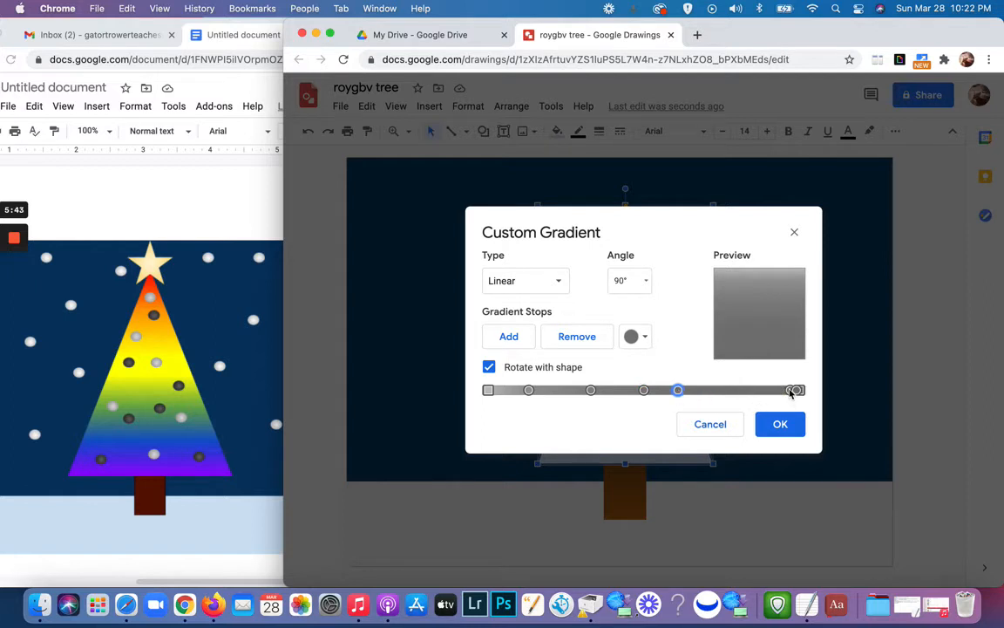
left_click_drag(790, 391, 719, 393)
left_click_drag(799, 392, 753, 392)
left_click_drag(591, 394, 576, 393)
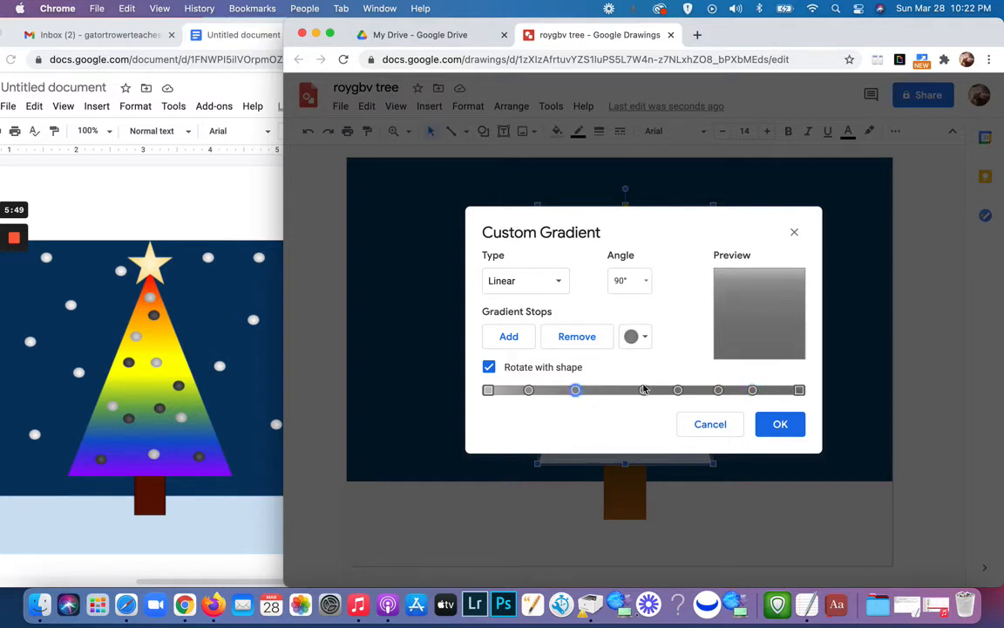
left_click_drag(644, 392, 713, 395)
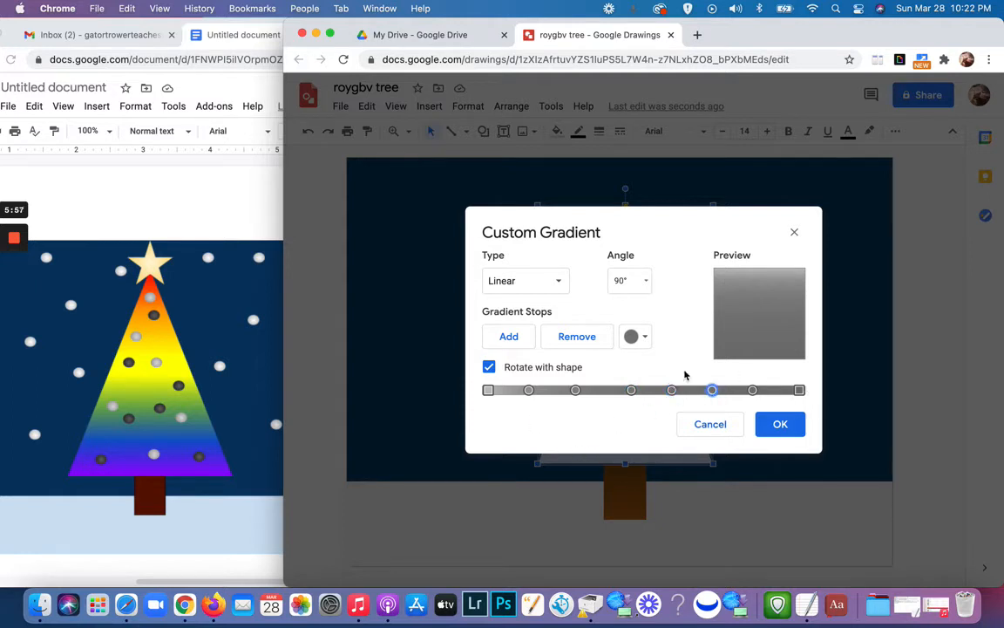
Step: Color the tree gradient's first stop bright red and its second stop bright orange
left_click(489, 390)
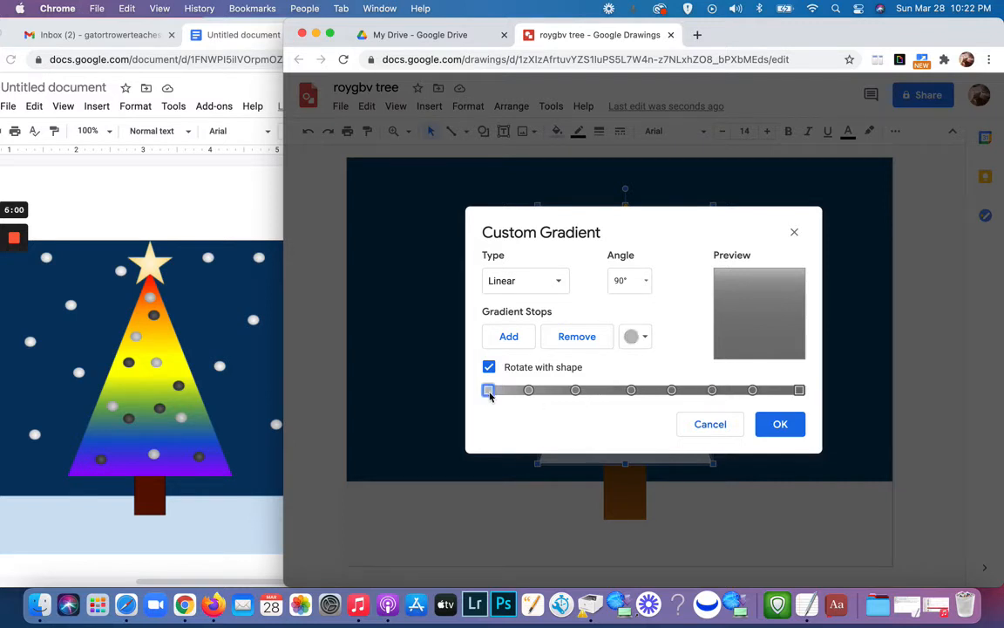
left_click(647, 339)
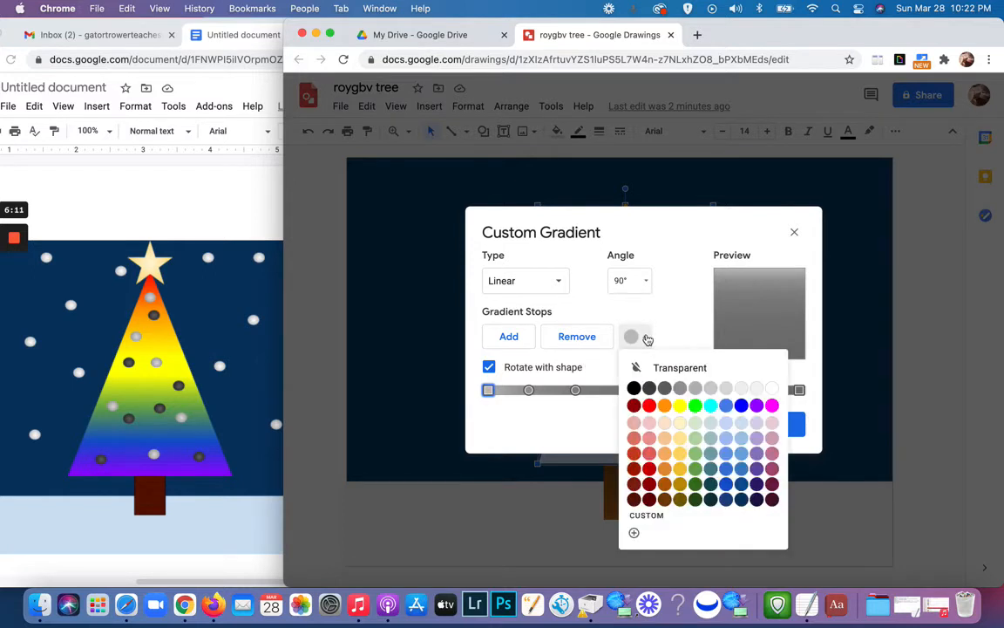
left_click(649, 405)
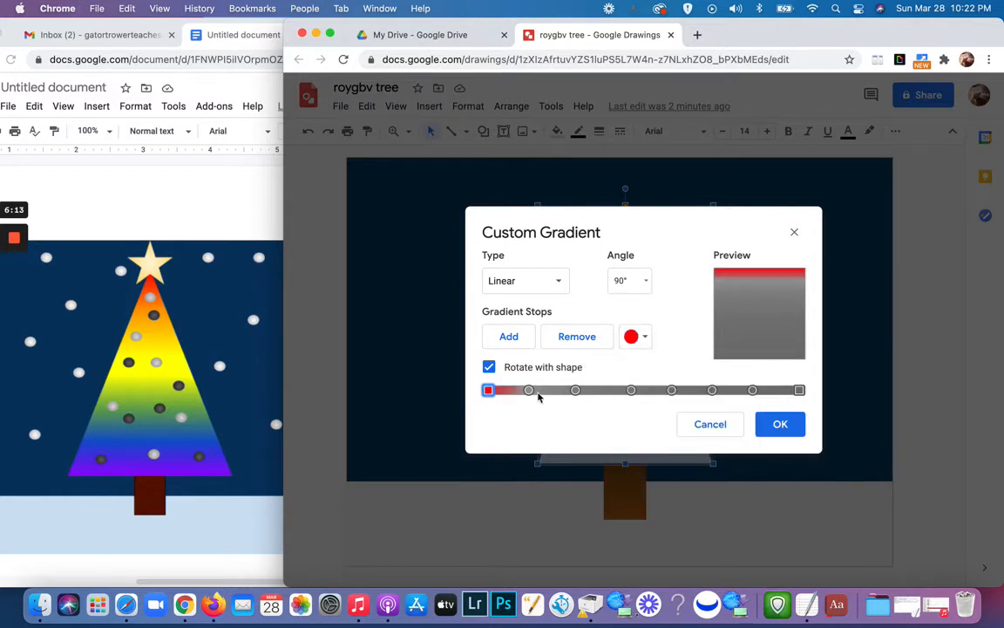
left_click(530, 391)
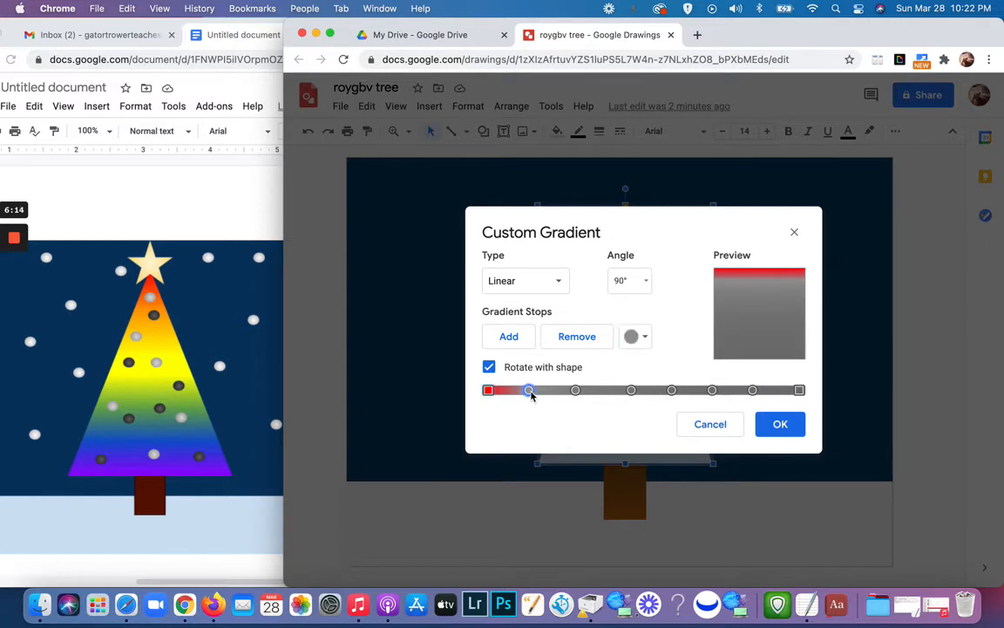
left_click(645, 339)
left_click(664, 404)
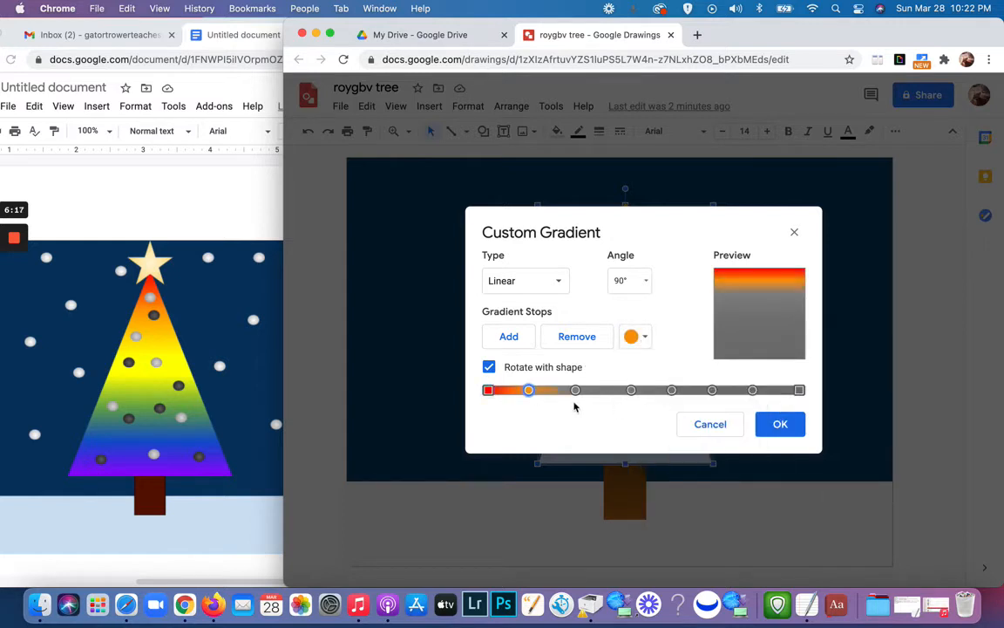
Step: Color the tree gradient's third and fourth stops bright yellow
left_click(576, 390)
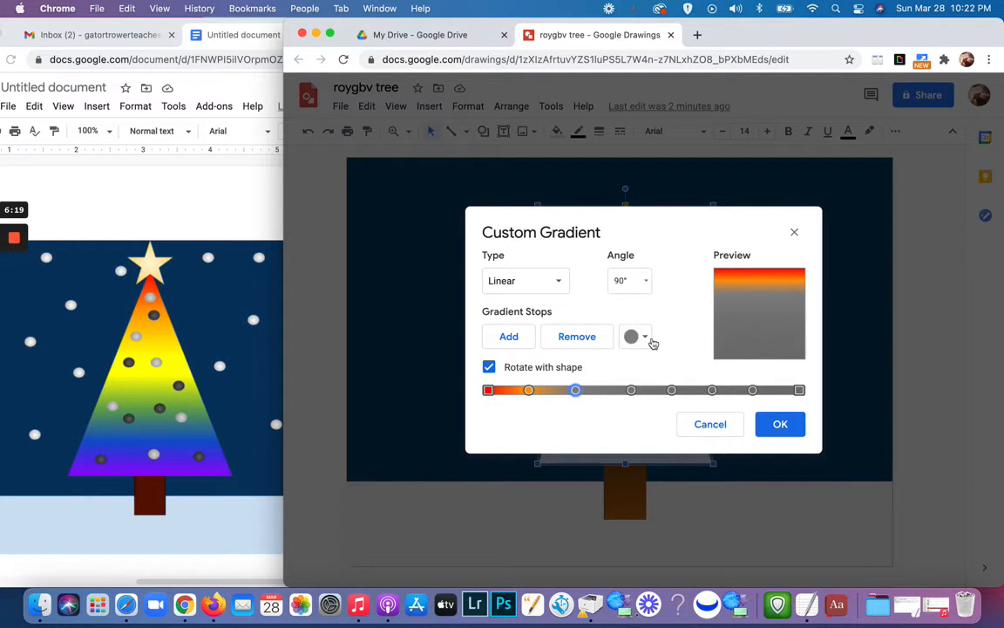
left_click(646, 339)
left_click(679, 405)
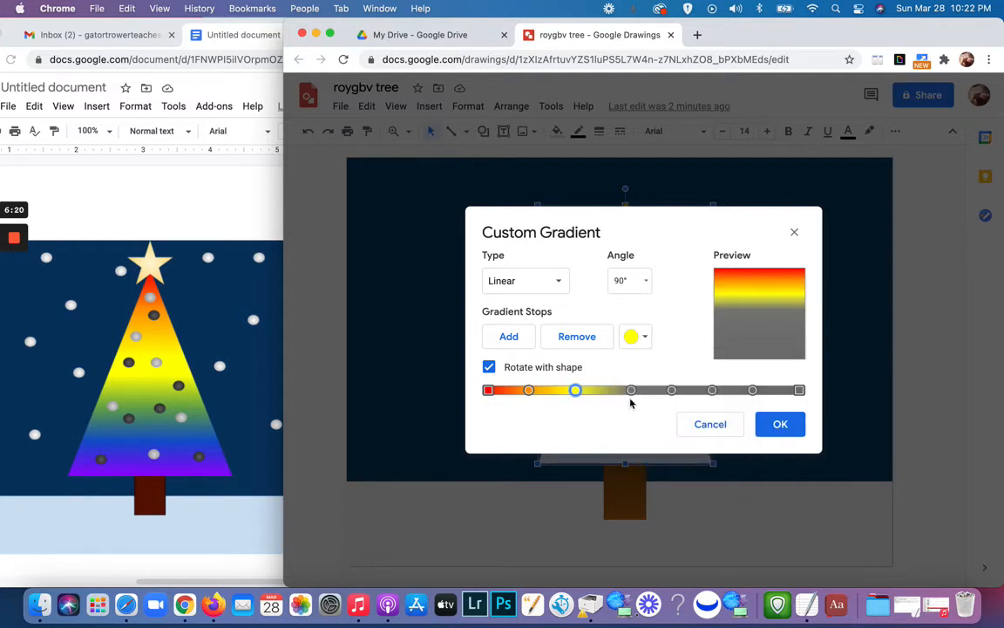
left_click(631, 391)
left_click(646, 337)
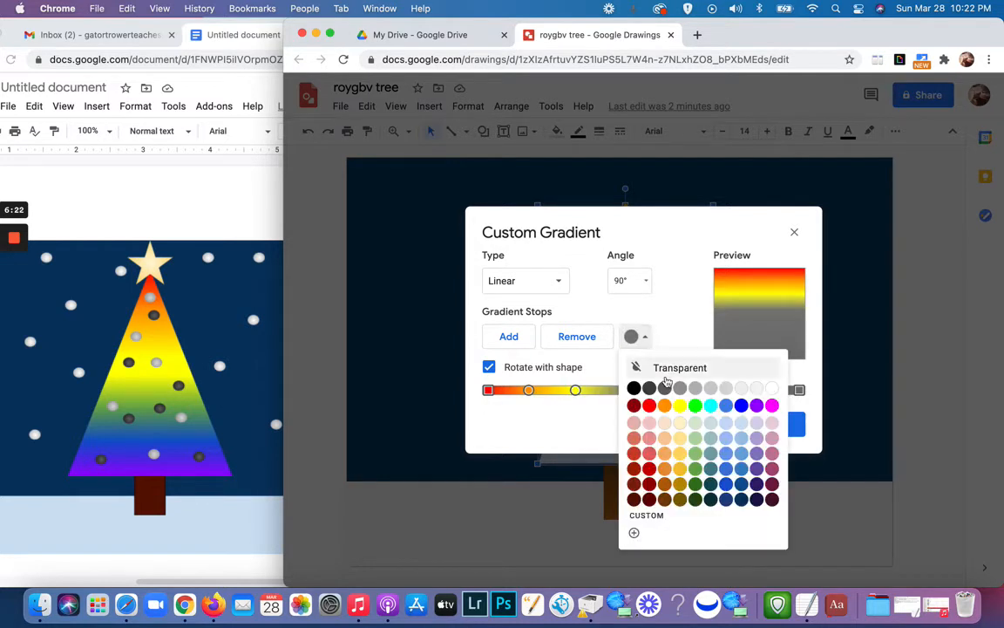
left_click(679, 407)
Step: Color the gradient's fifth stop bright green and its sixth stop bright blue
left_click(671, 390)
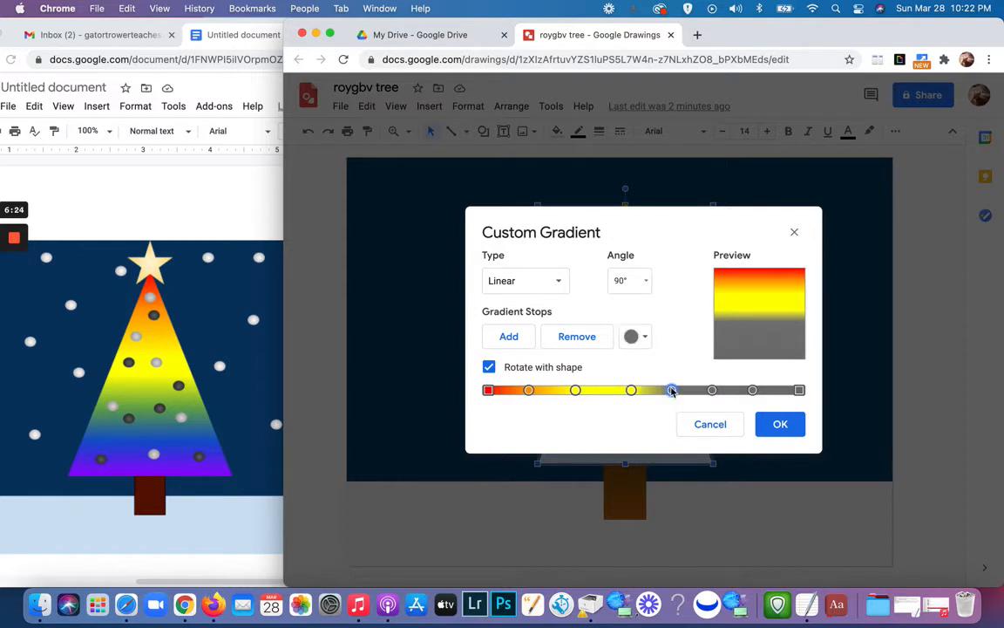
left_click(646, 339)
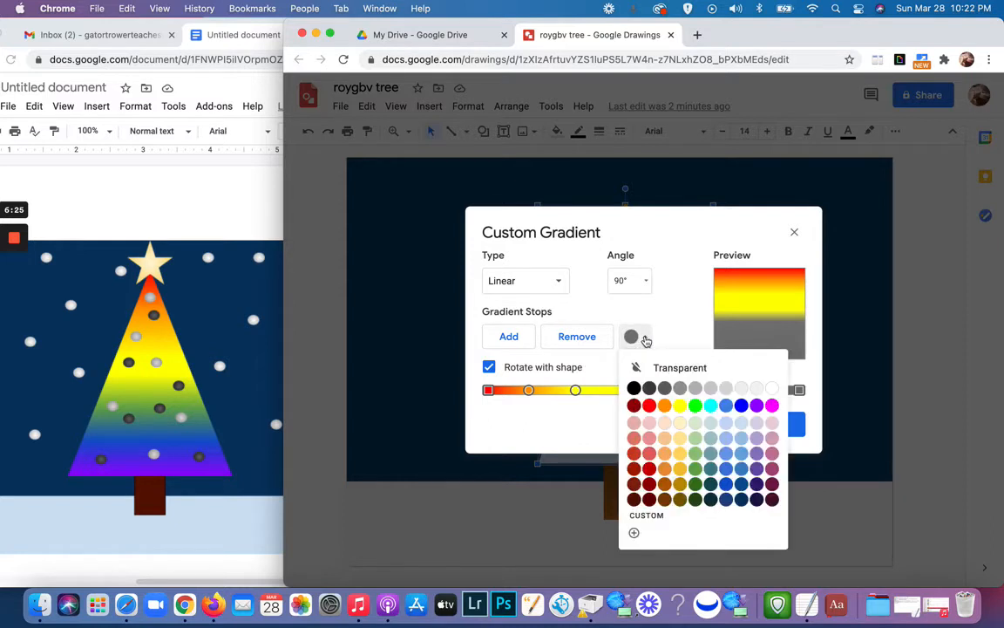
left_click(695, 406)
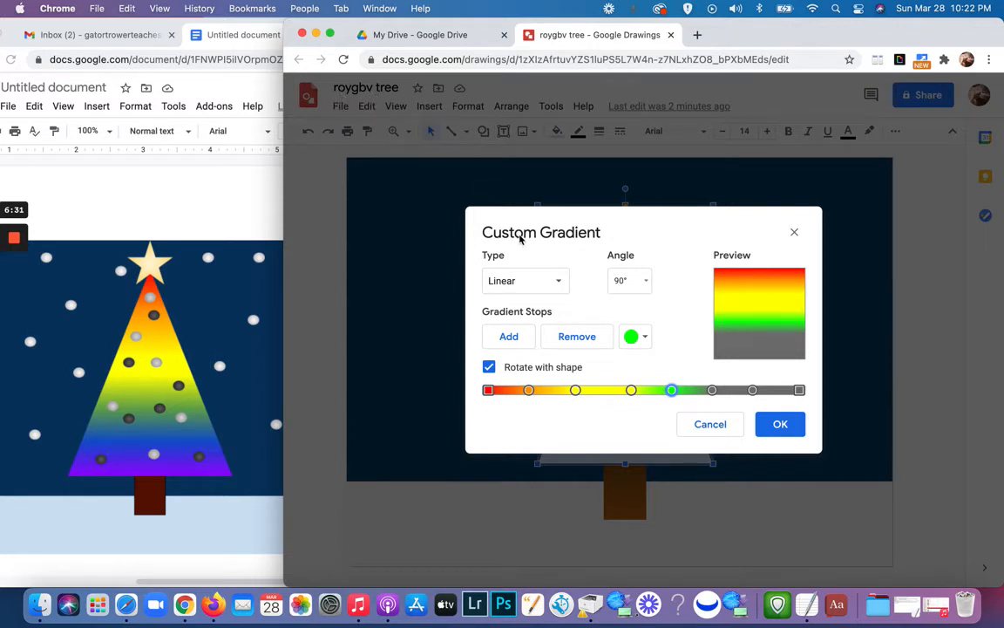
left_click(713, 390)
left_click(644, 337)
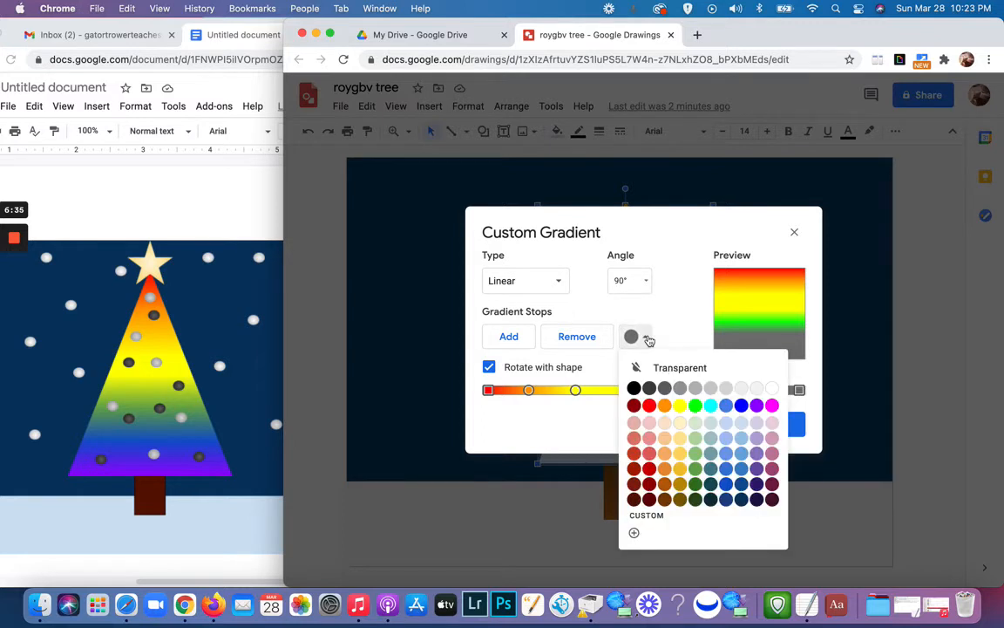
left_click(743, 405)
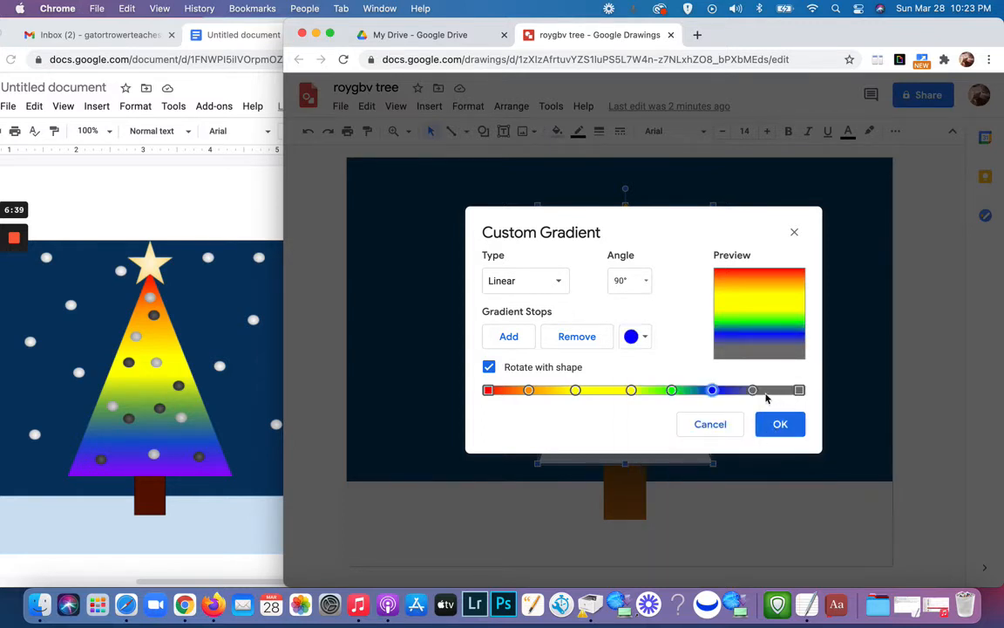
Step: Color the gradient's seventh stop and its final end stop bright purple
left_click(754, 390)
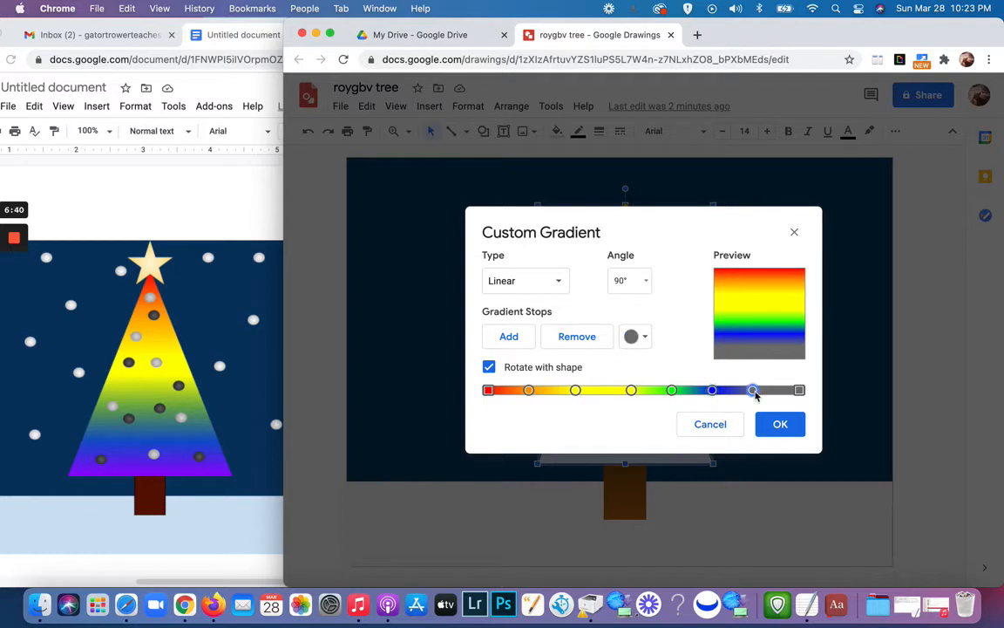
left_click(646, 339)
left_click(758, 405)
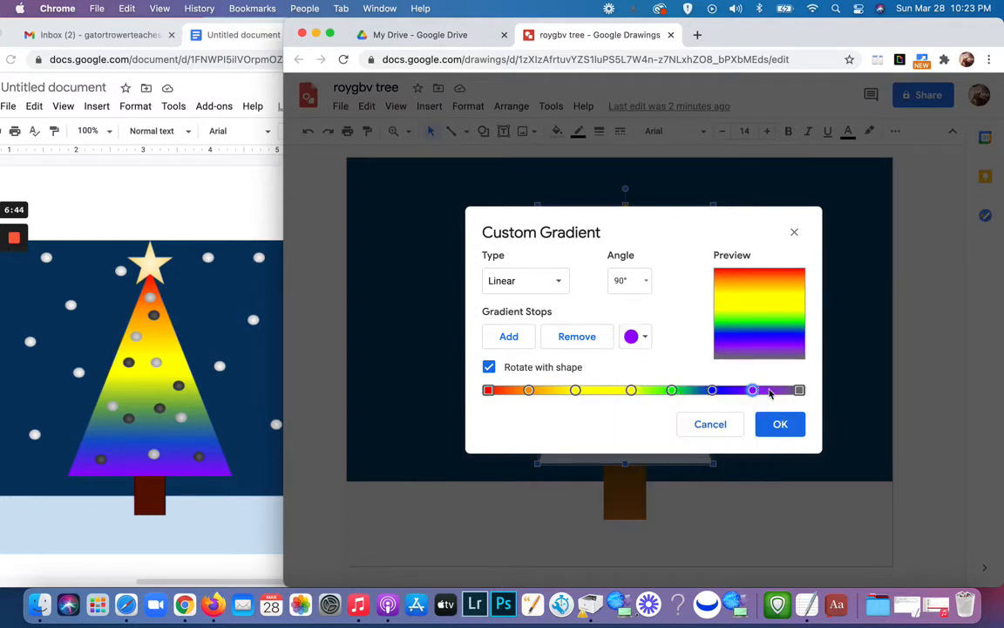
left_click(799, 390)
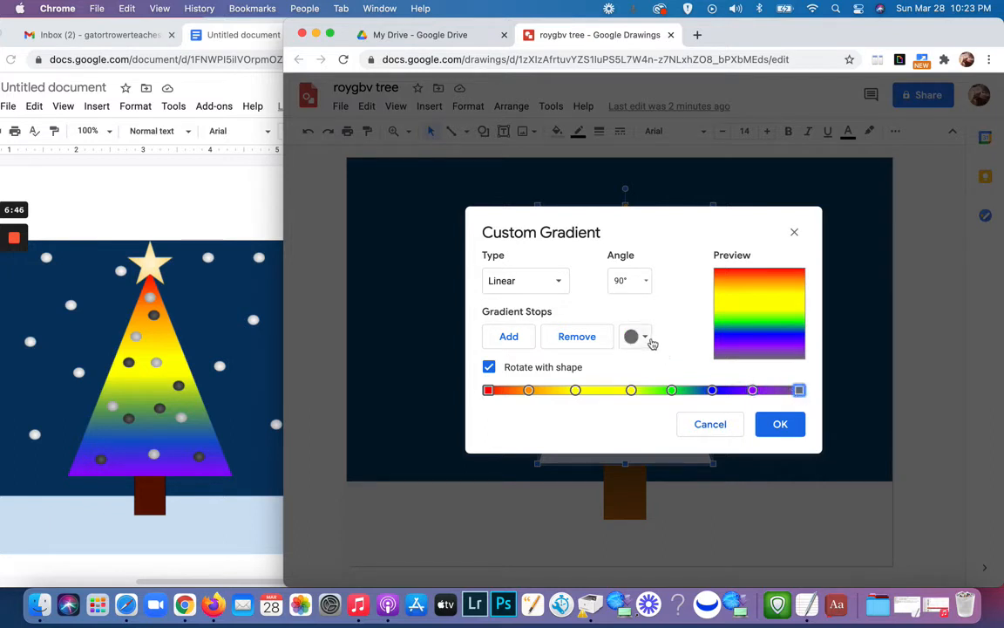
left_click(644, 337)
left_click(756, 405)
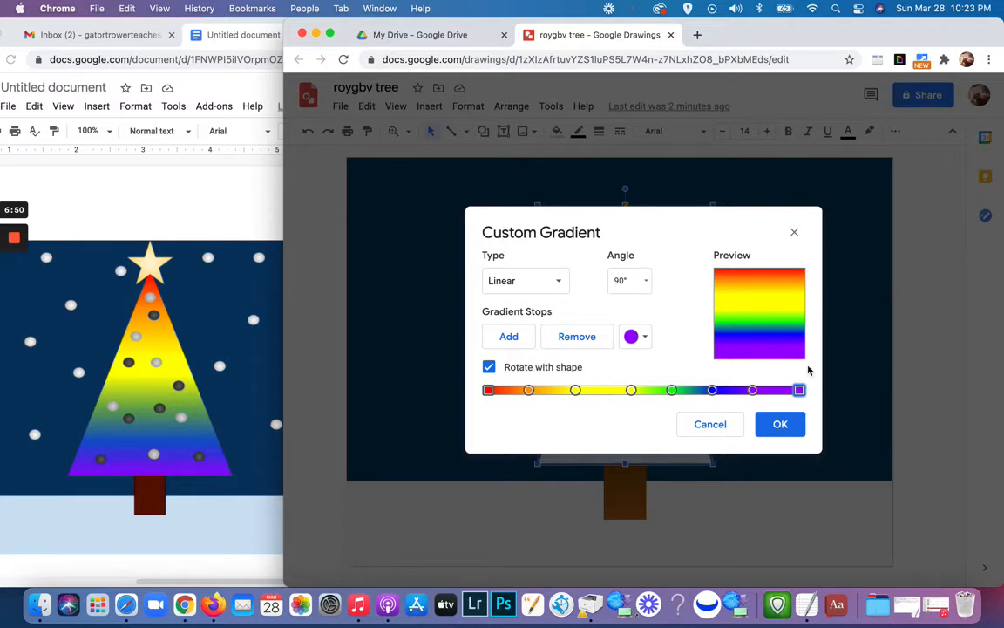
Step: Shift the blue and inner purple stops toward the purple end, bring the two yellow stops closer together, and apply the gradient to the tree
left_click_drag(754, 390, 729, 392)
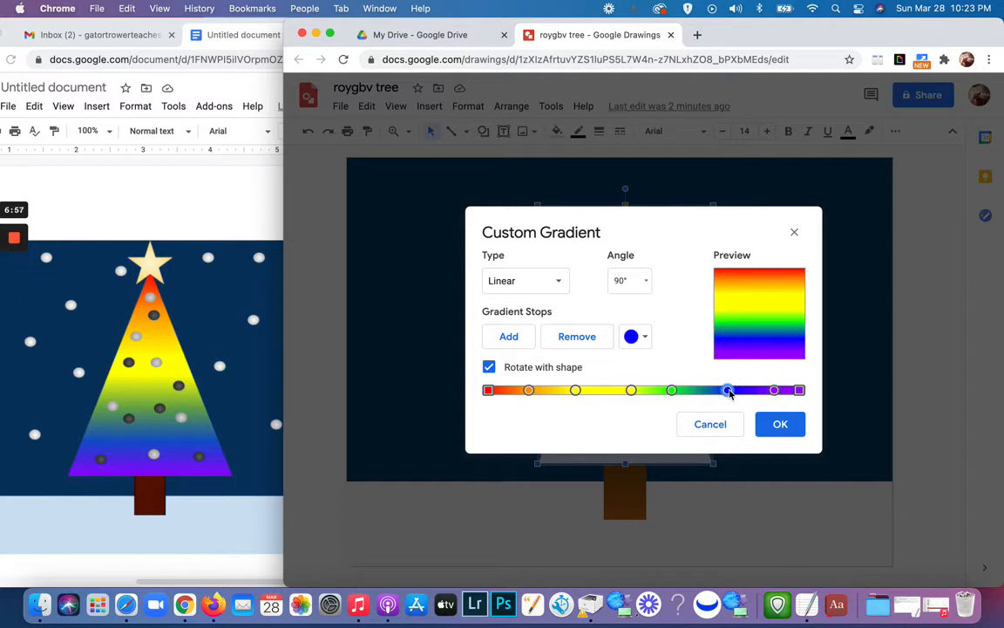
left_click(772, 390)
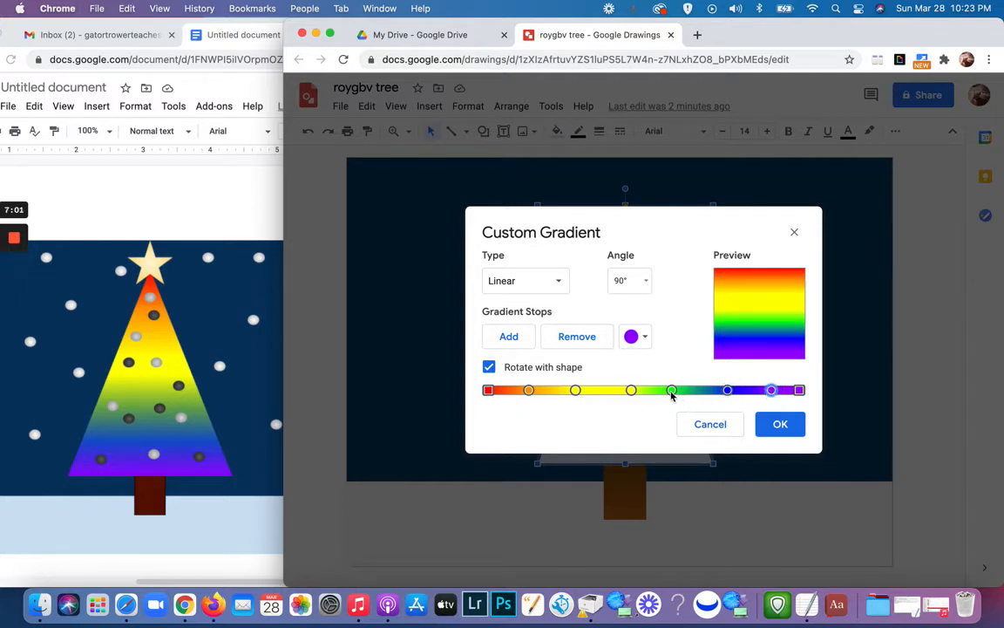
left_click_drag(631, 392, 535, 392)
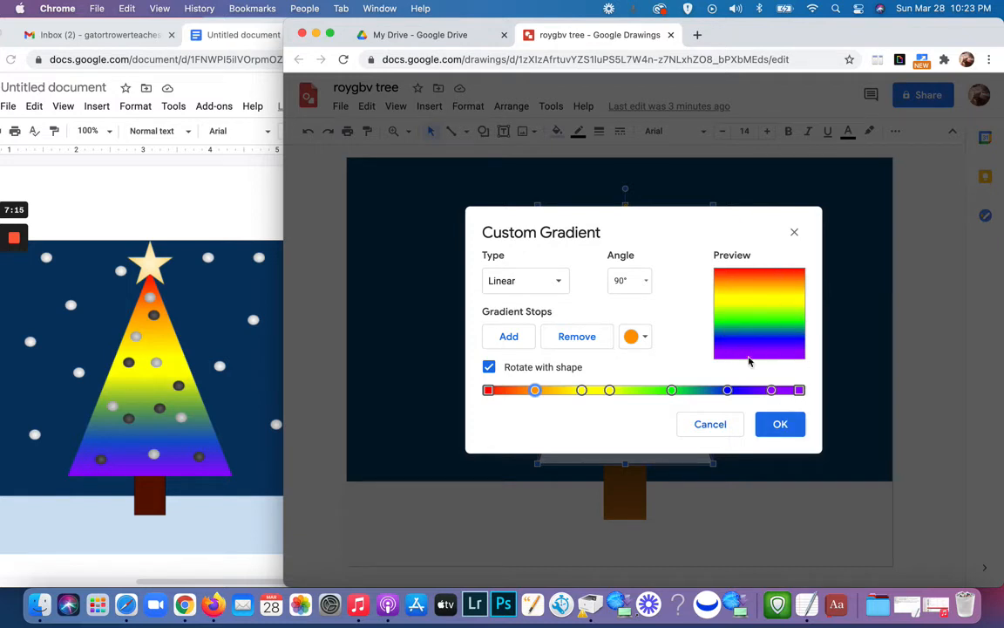
left_click(781, 425)
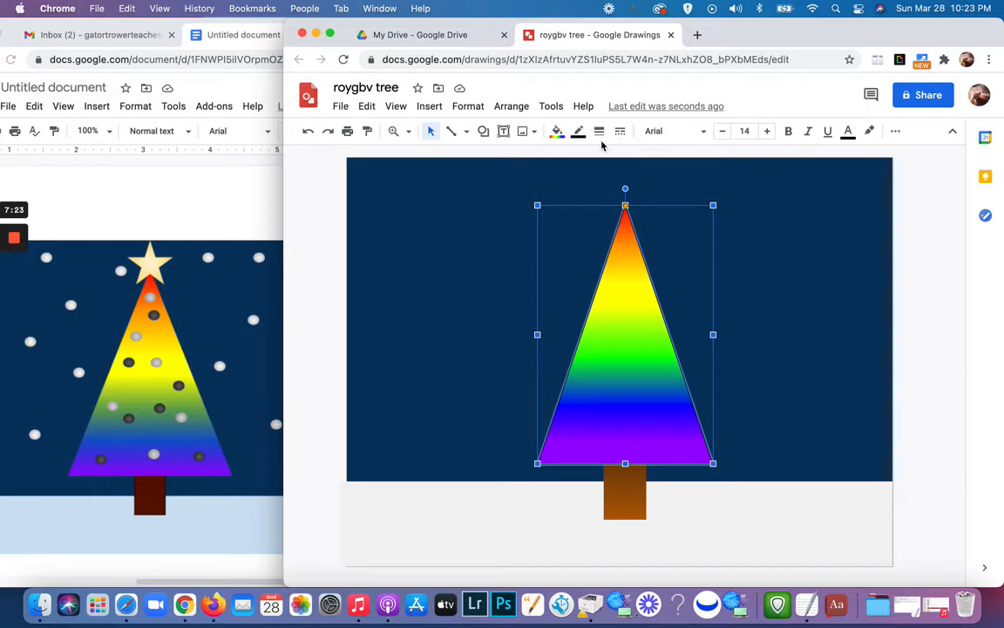
Step: Make the tree triangle's border transparent and deselect it
left_click(579, 132)
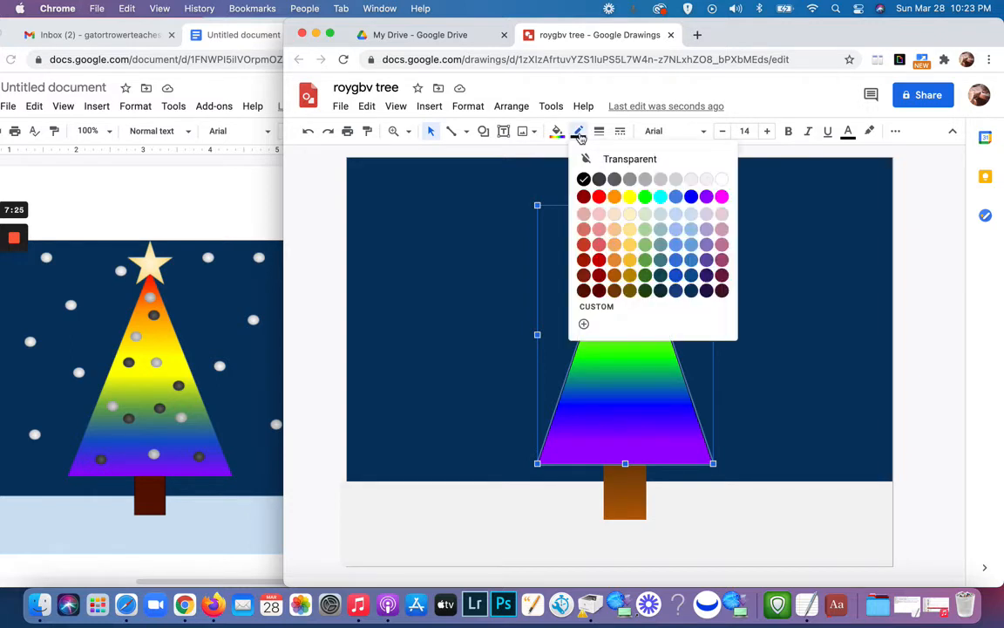
left_click(587, 160)
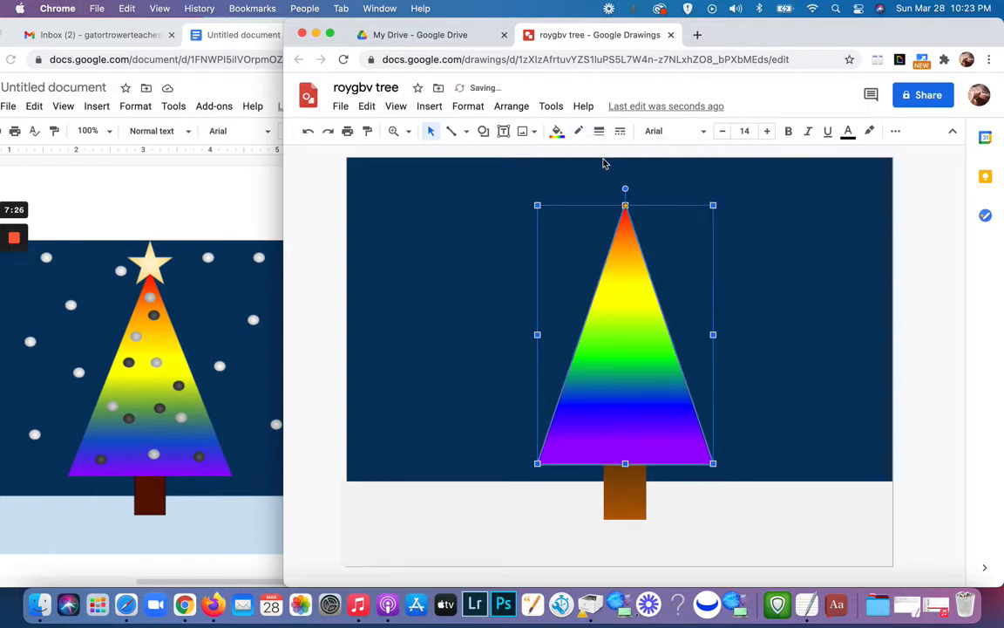
left_click(819, 327)
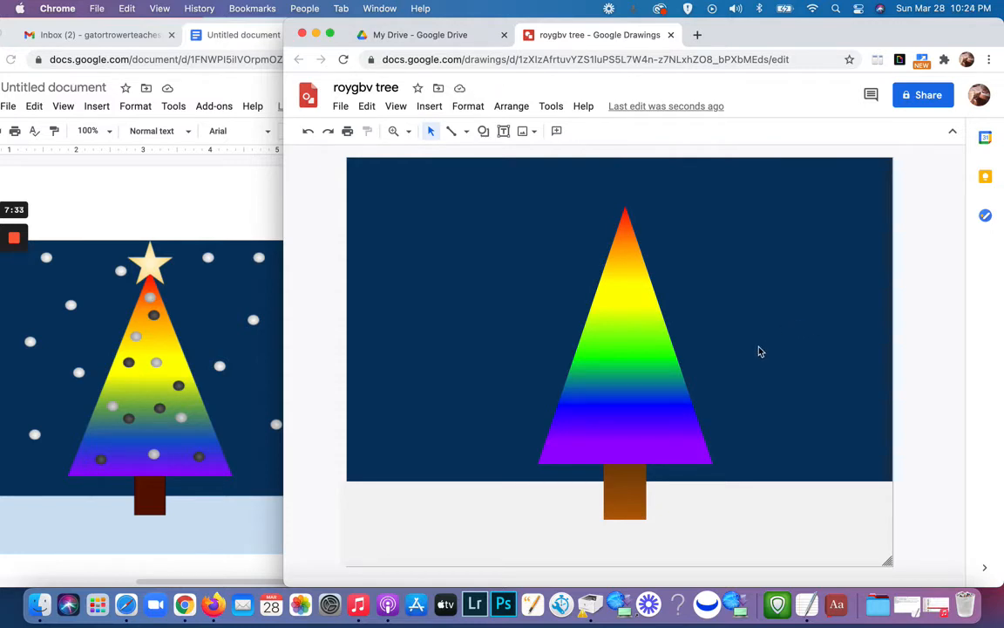
Step: Draw a small 5-point star at the treetop and center it on the tree, slightly overlapping the tip
left_click(483, 134)
mouse_move(492, 159)
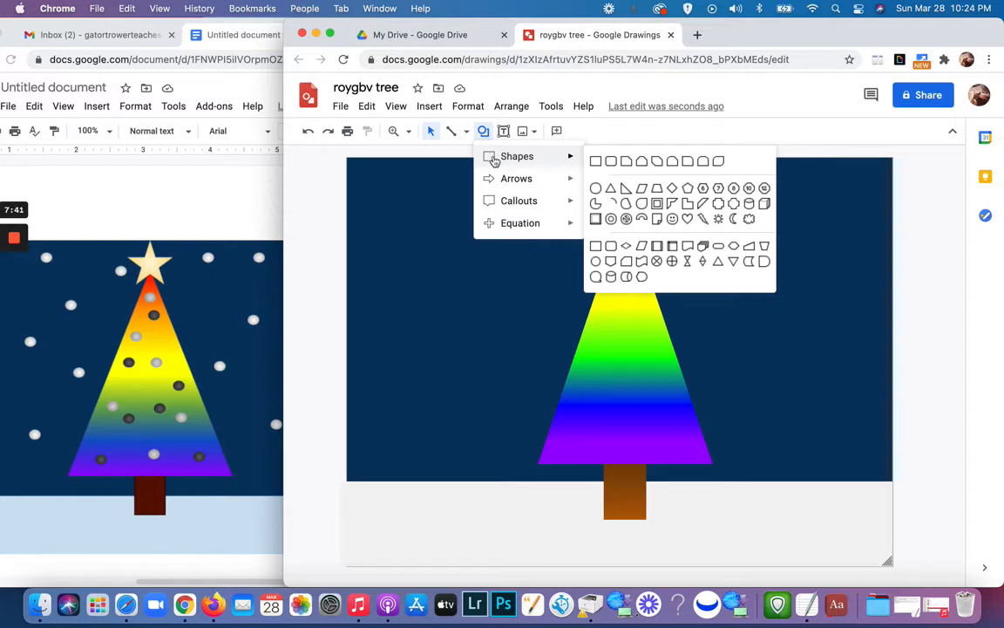
mouse_move(520, 204)
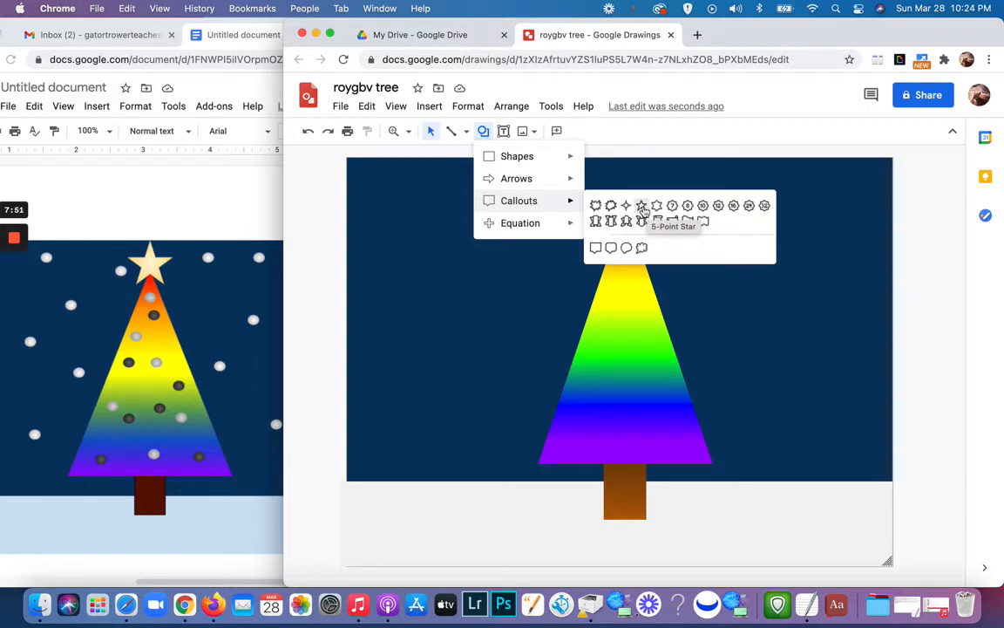
left_click(641, 207)
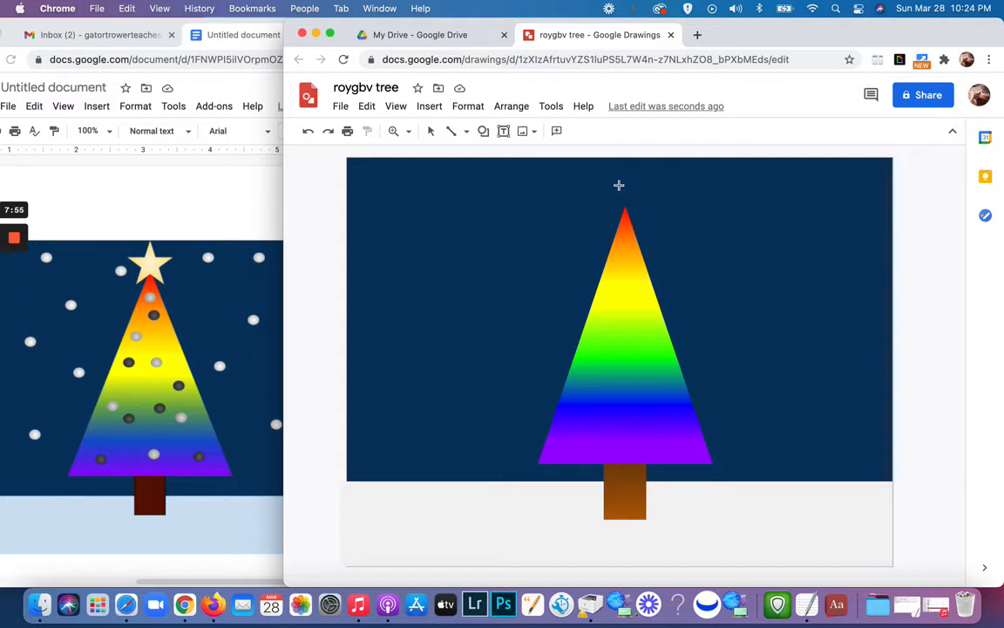
left_click_drag(609, 181, 665, 234)
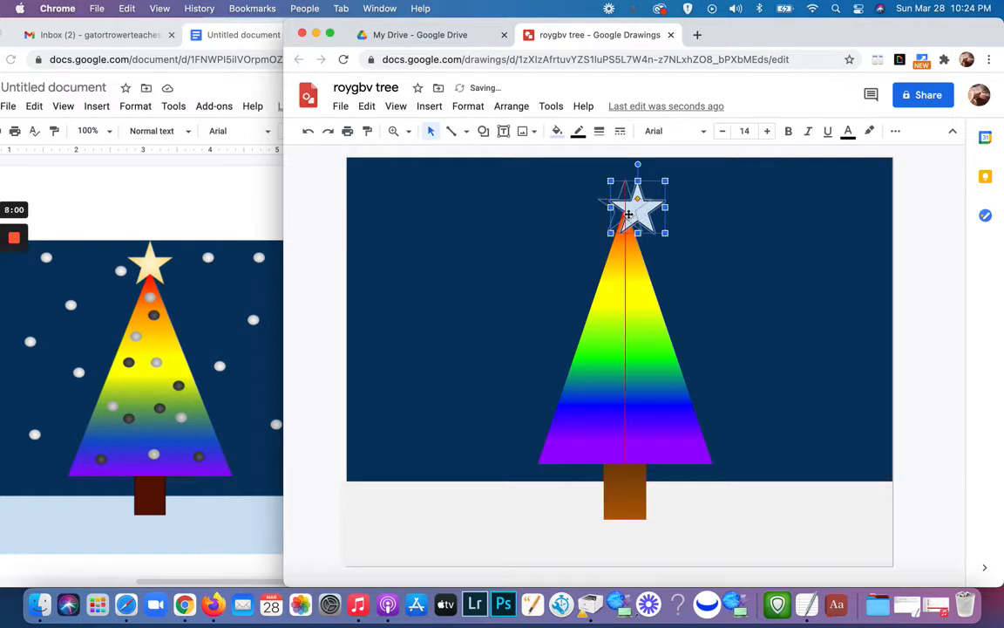
left_click_drag(640, 217, 628, 212)
left_click(688, 228)
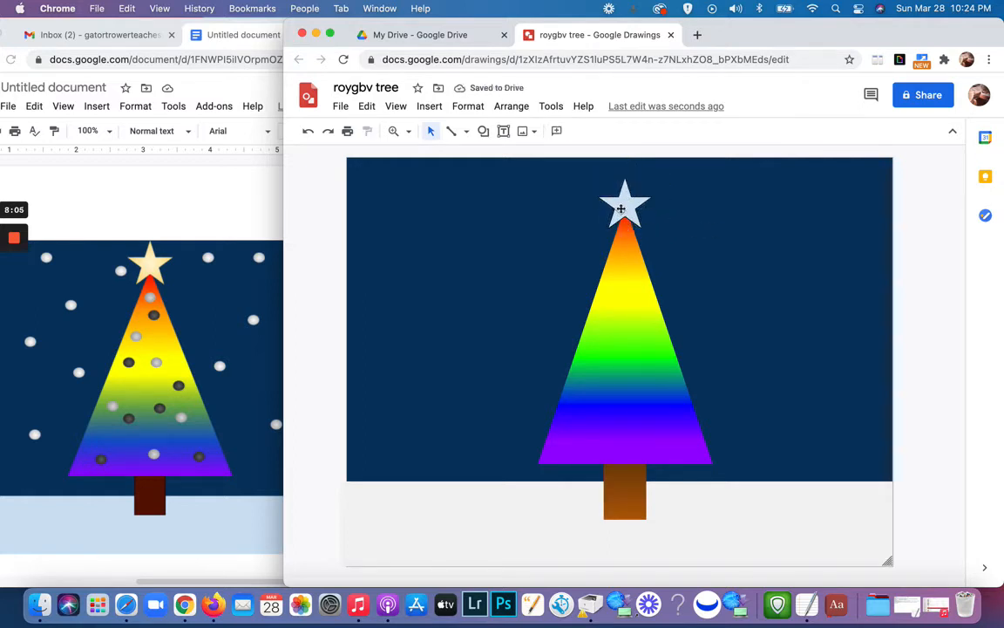
left_click(616, 210)
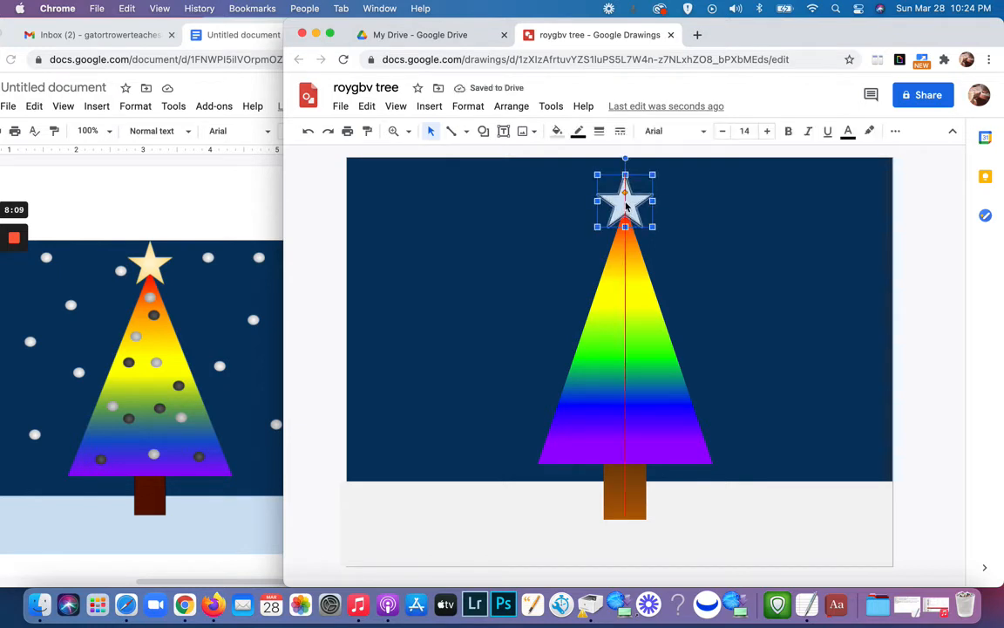
left_click(693, 210)
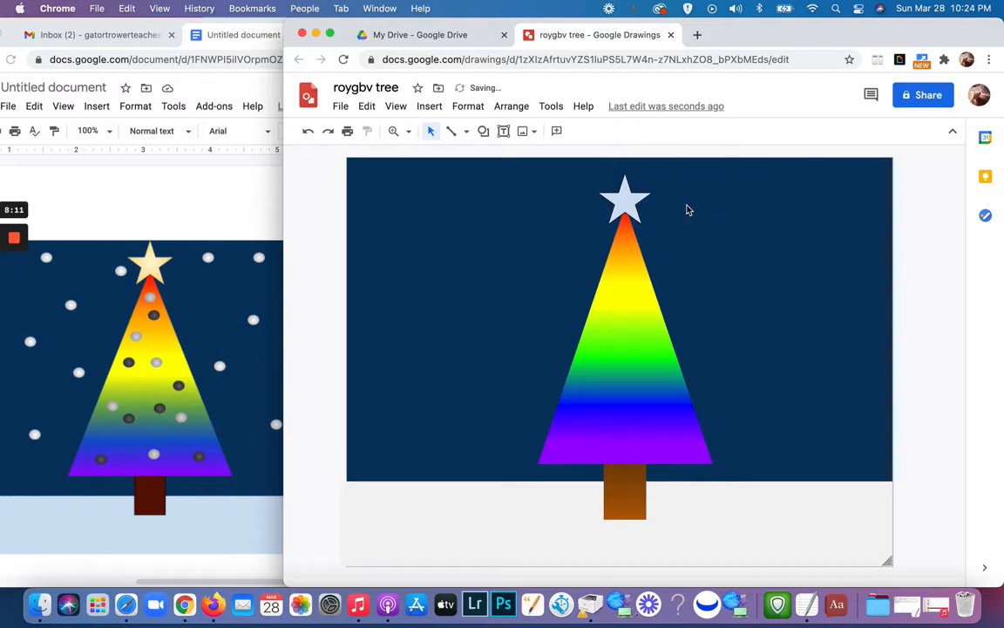
Step: Fill the star with the light yellow 2 radial gradient and make its border transparent
left_click(634, 205)
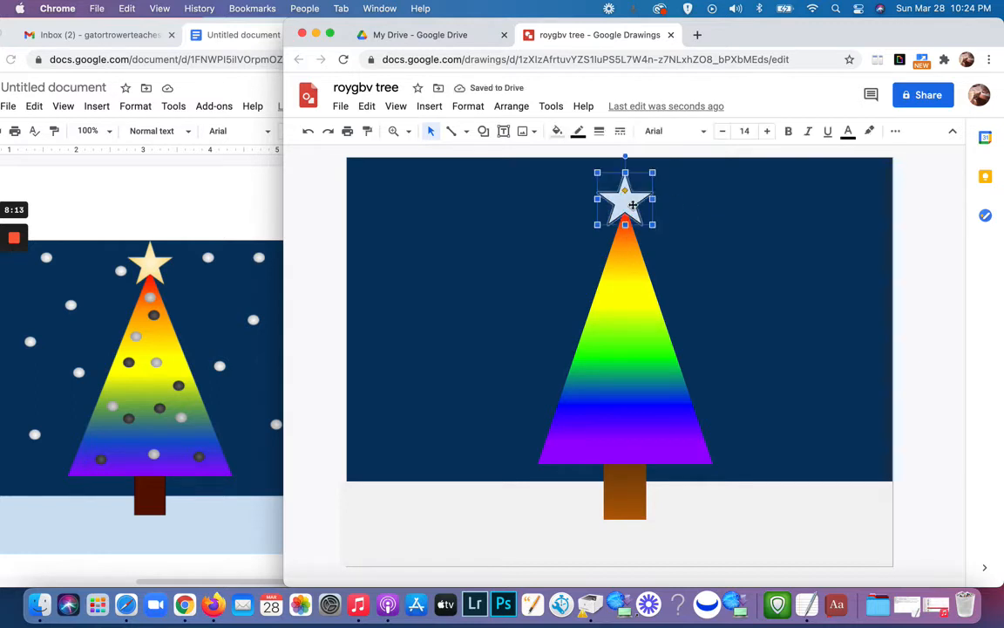
left_click(558, 132)
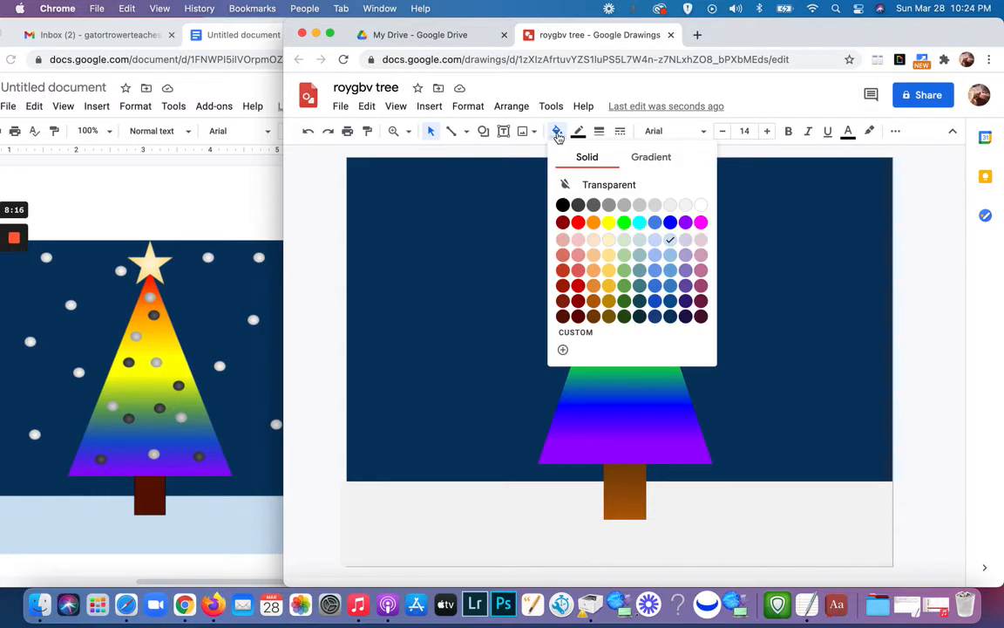
left_click(660, 161)
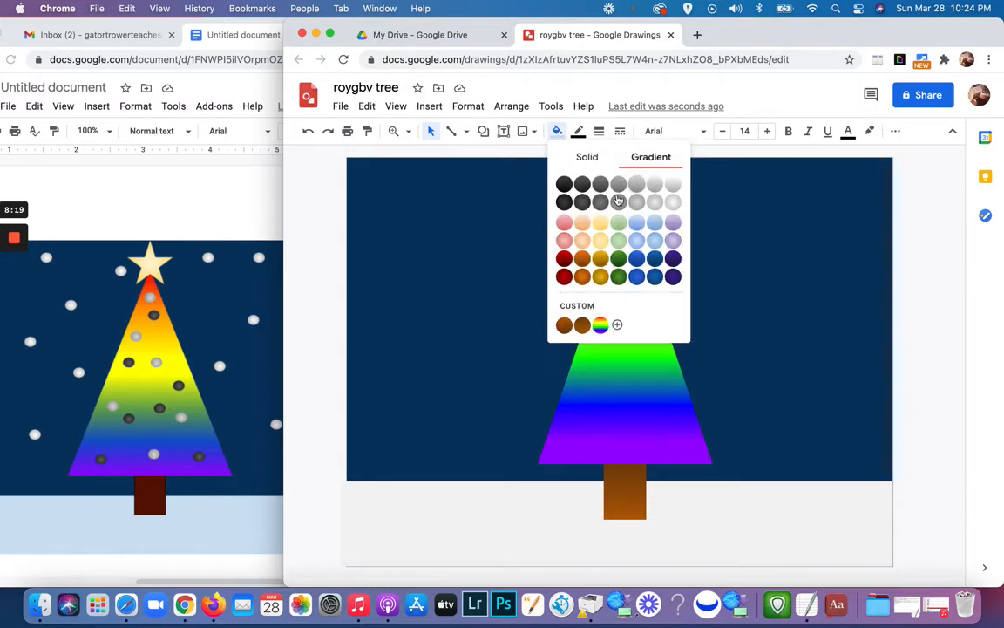
left_click(602, 244)
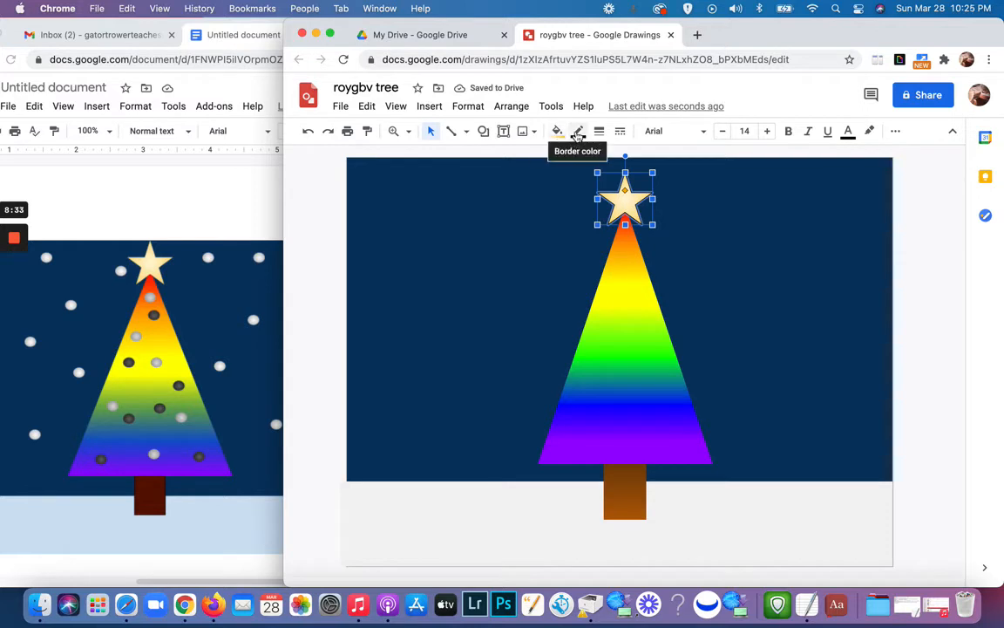
left_click(579, 132)
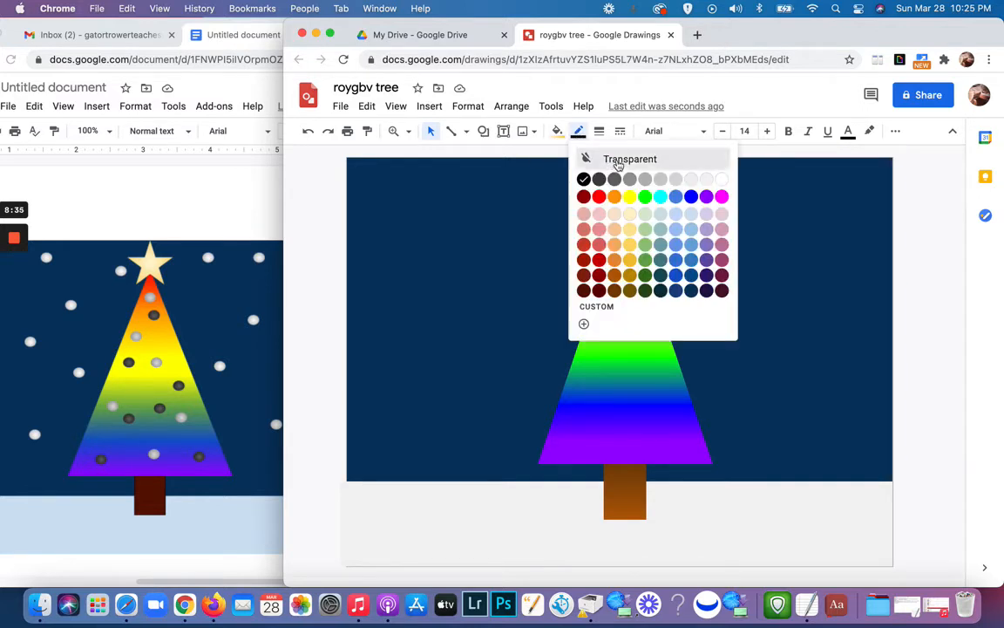
left_click(611, 162)
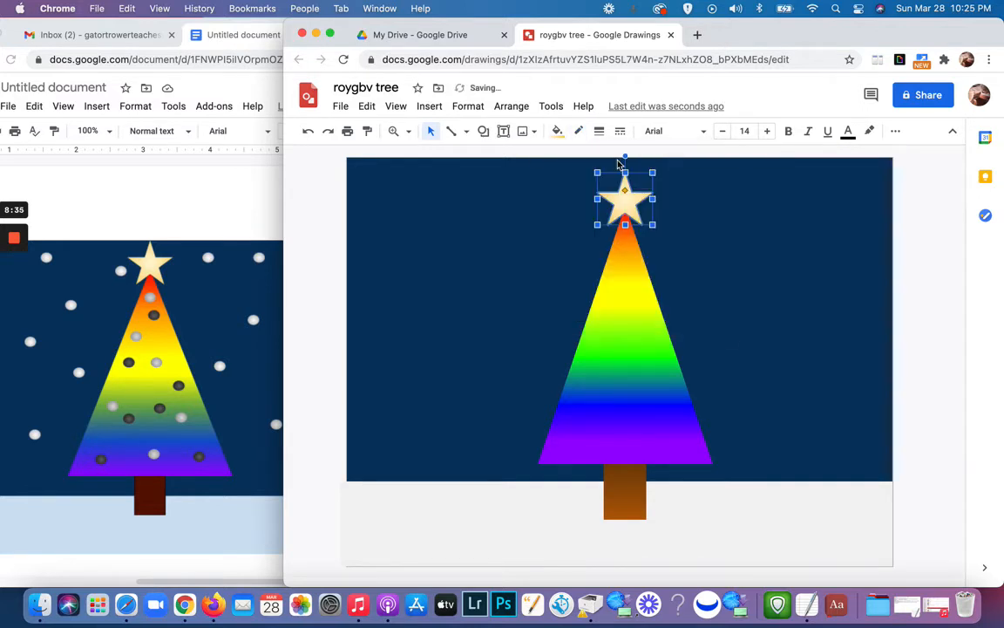
left_click(753, 271)
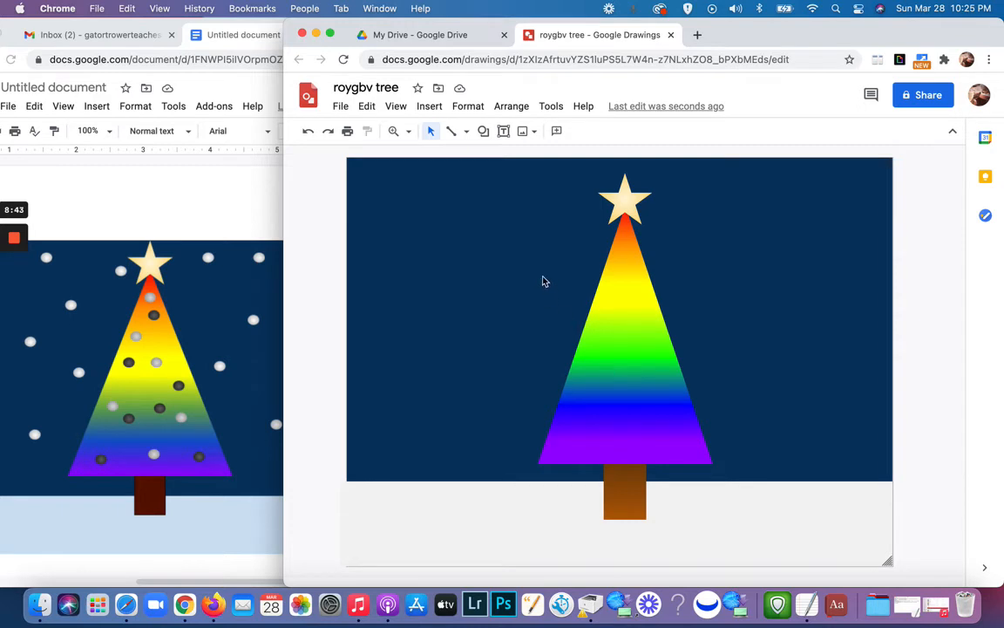
Step: Draw a small circle in the night sky beside the tree and shrink it slightly to ornament size
left_click(483, 131)
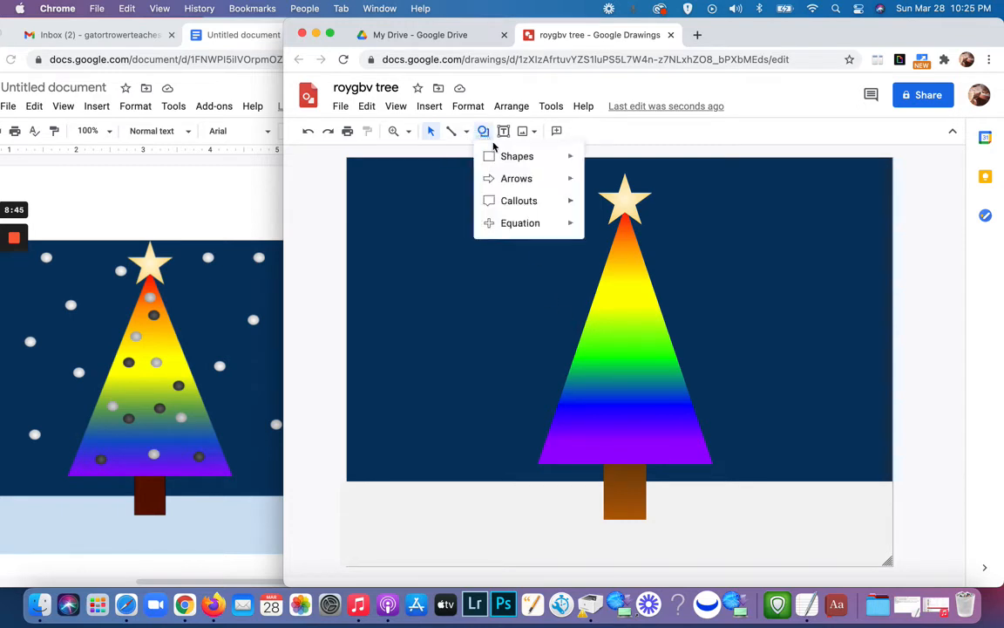
mouse_move(495, 157)
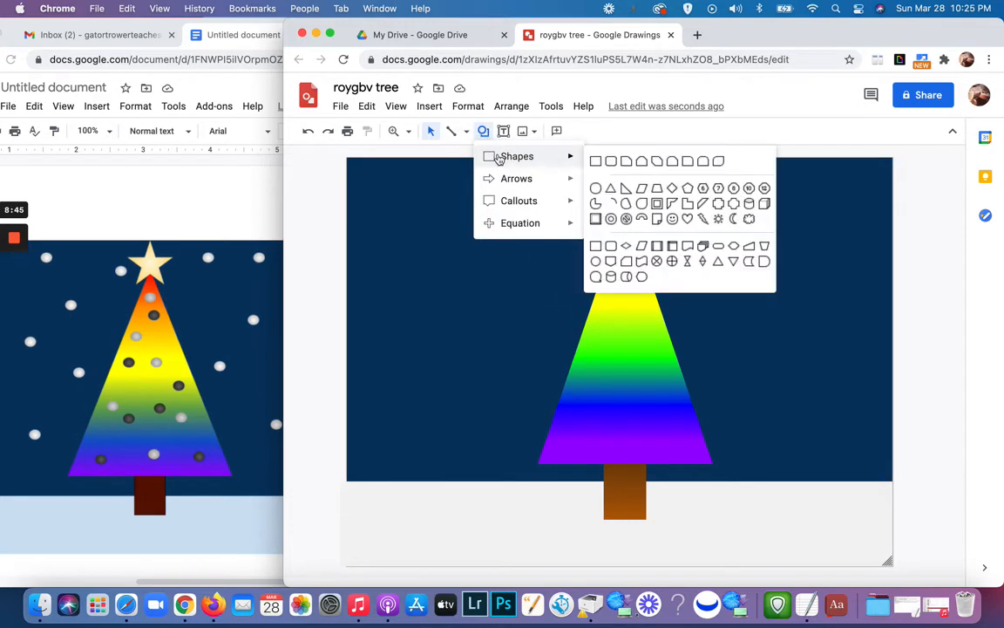
left_click(595, 189)
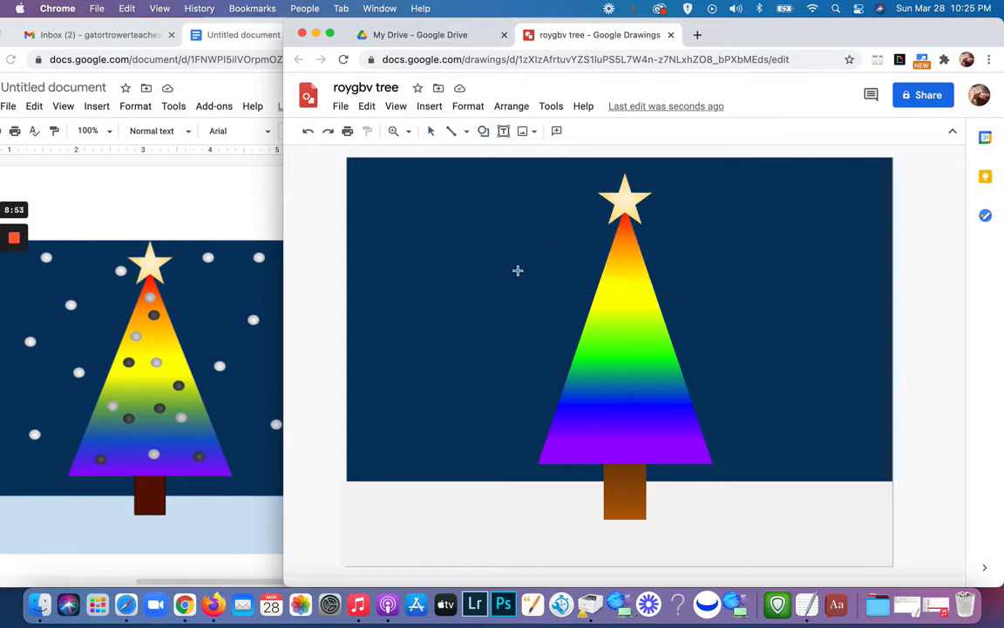
left_click_drag(519, 271, 539, 291)
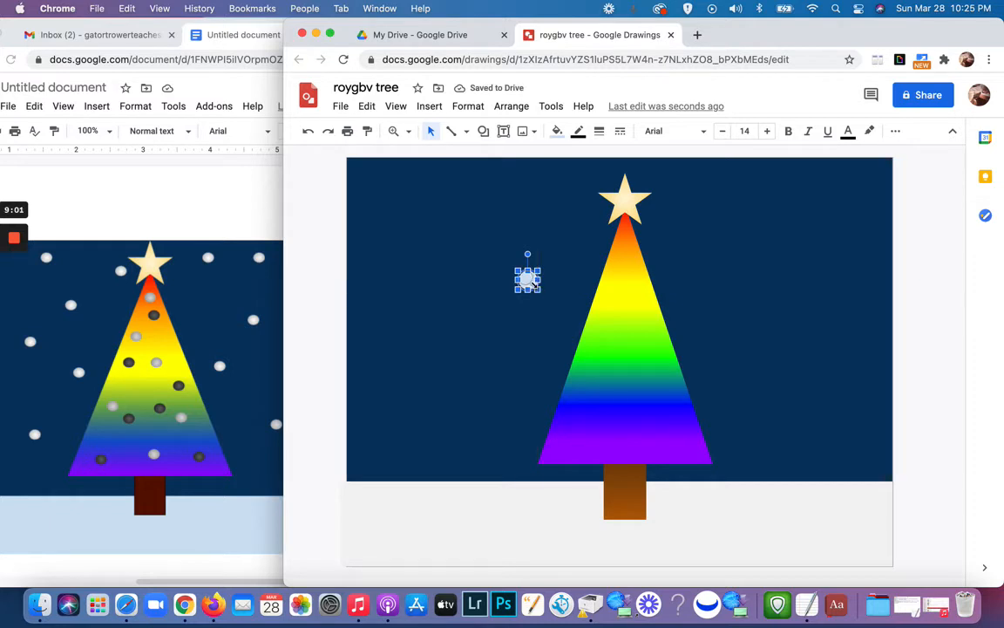
left_click_drag(536, 285, 534, 289)
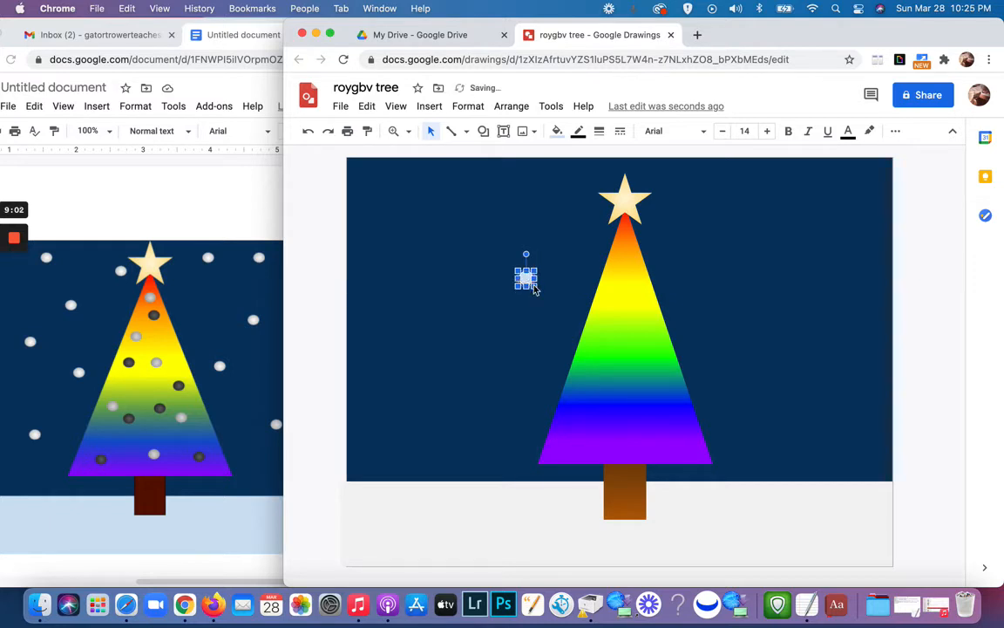
left_click(460, 326)
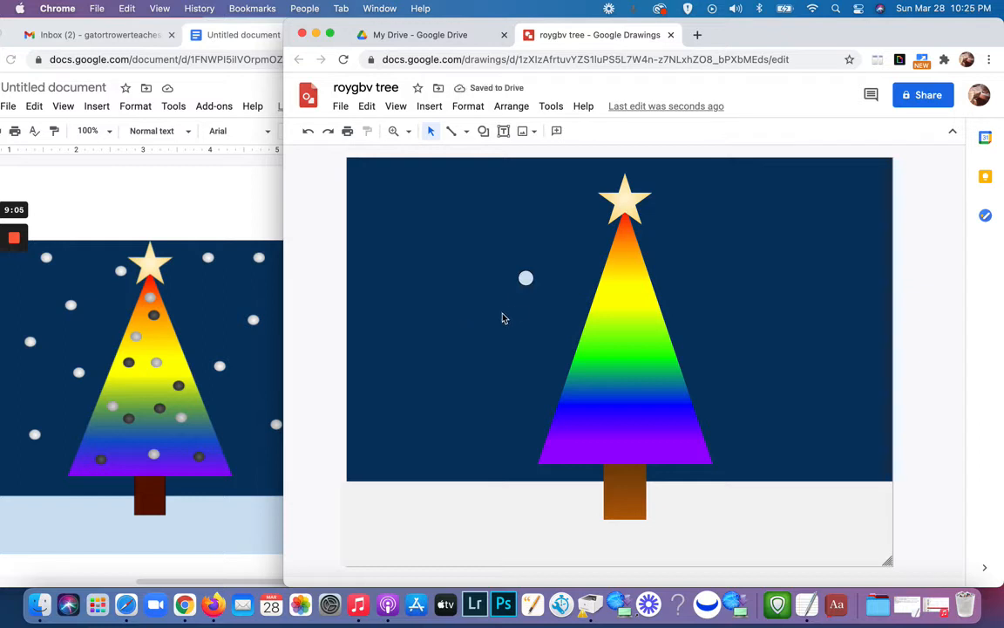
Step: Move the small circle onto the yellow part of the tree and make its border transparent
left_click_drag(525, 280, 611, 297)
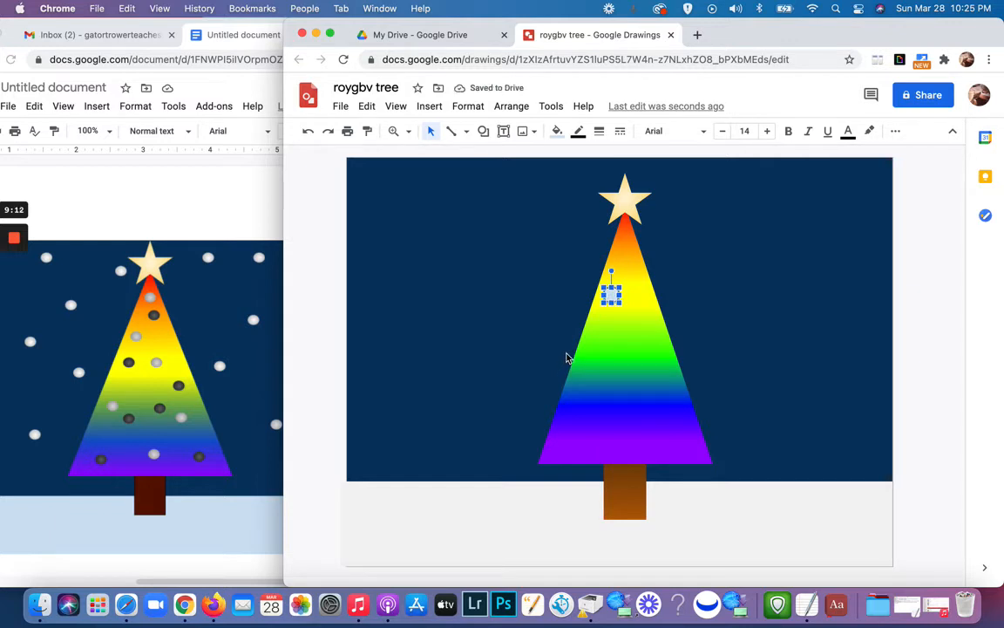
left_click(614, 318)
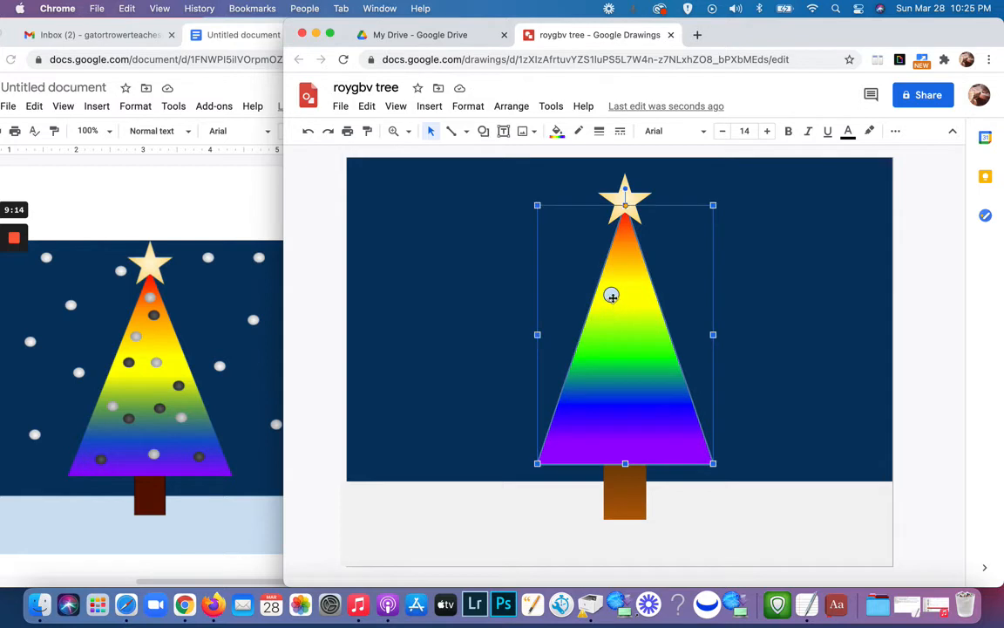
left_click(610, 295)
left_click(579, 133)
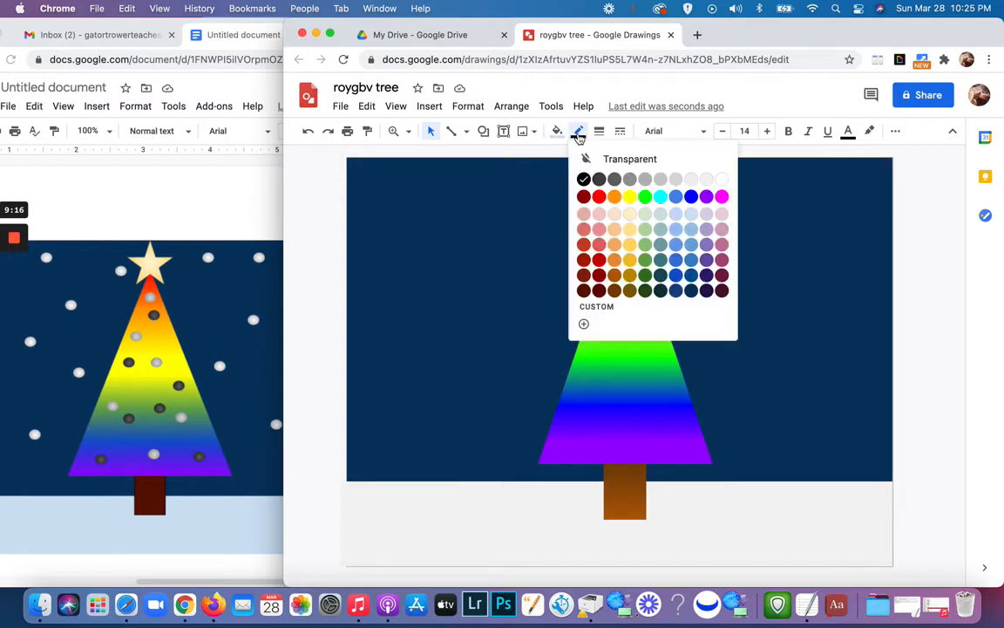
left_click(617, 161)
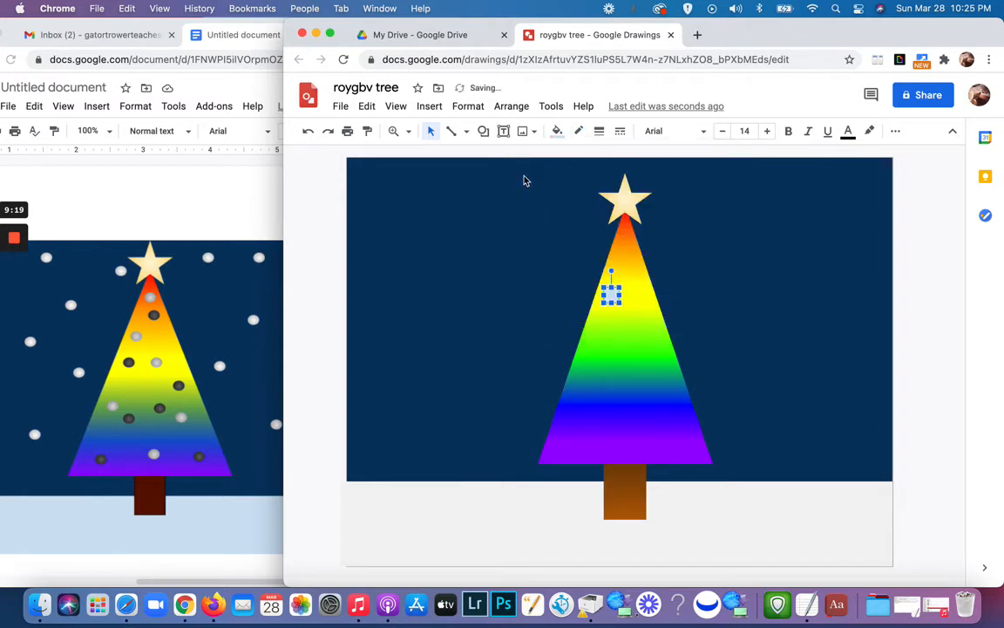
Step: Fill the circle with the second-darkest gray radial gradient and deselect it
left_click(558, 132)
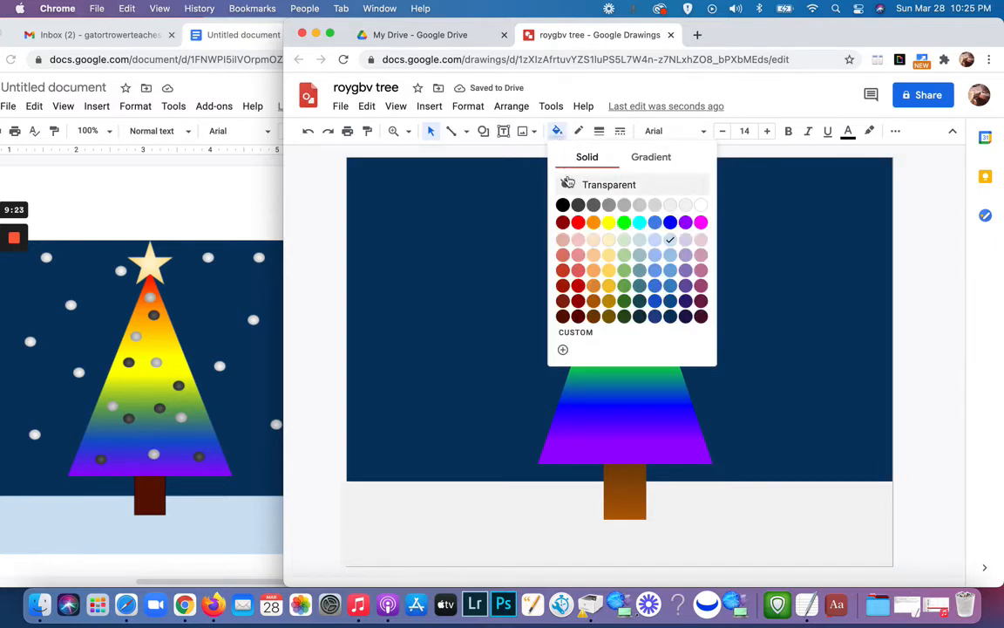
left_click(659, 161)
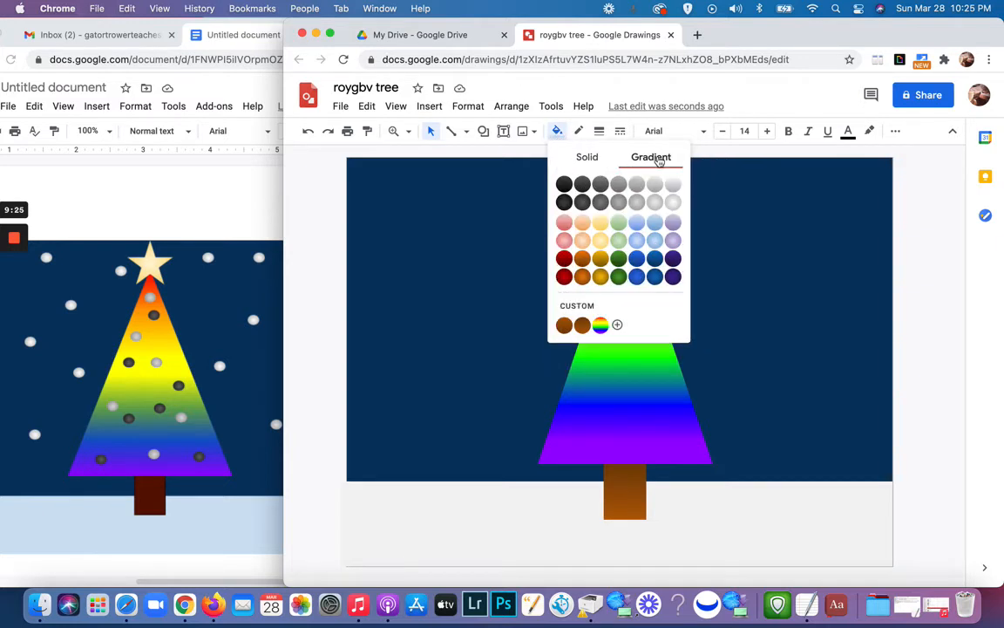
left_click(582, 203)
left_click(553, 262)
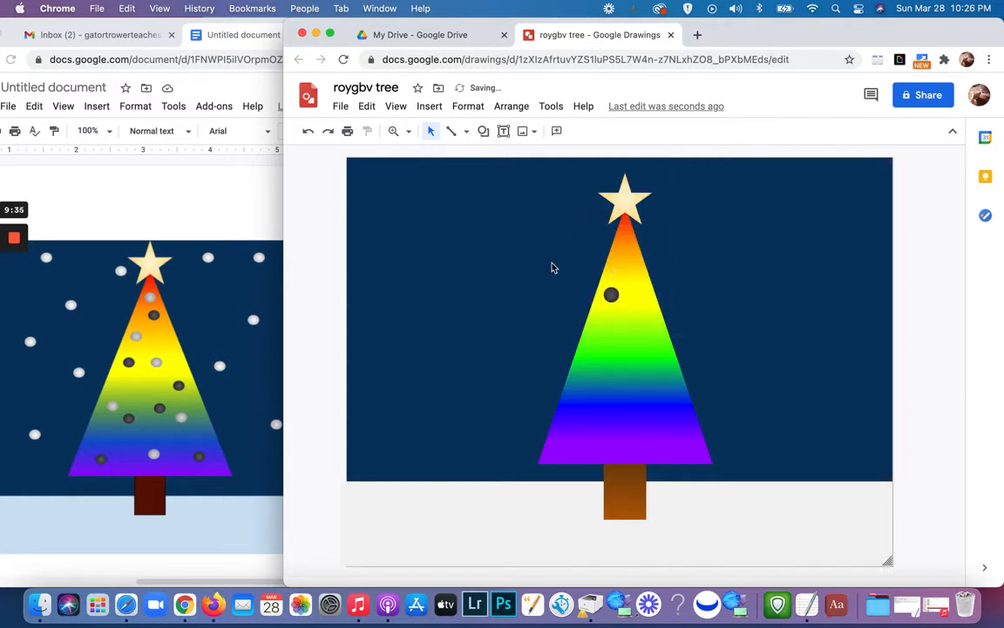
Step: Duplicate the dark ornament ten times and deselect the copies
left_click(612, 296)
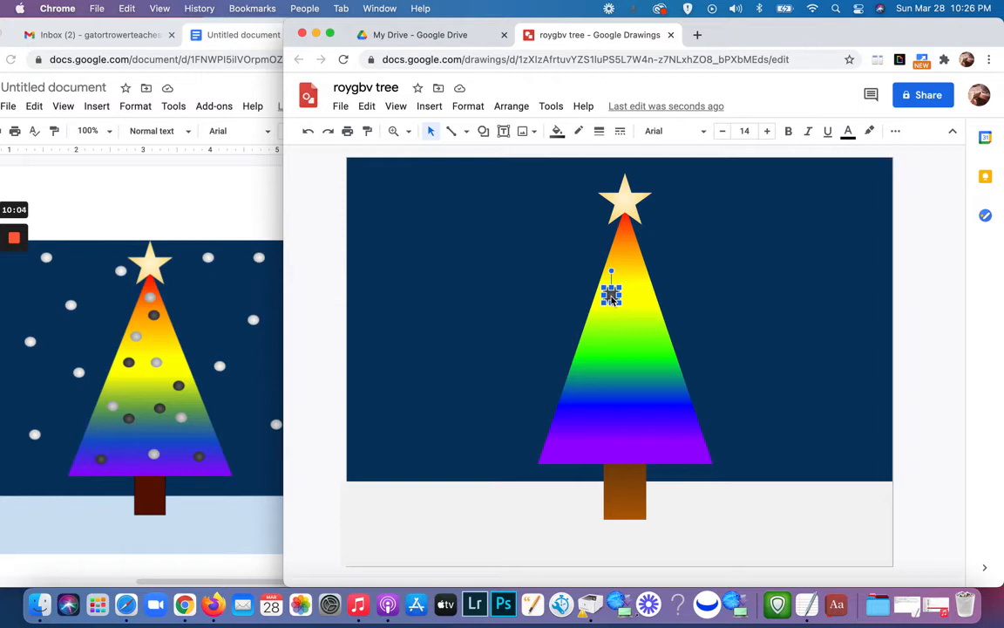
key("super+d")
key("super+d")
key("super+d")
key("super+d")
key("super+d")
key("super+d")
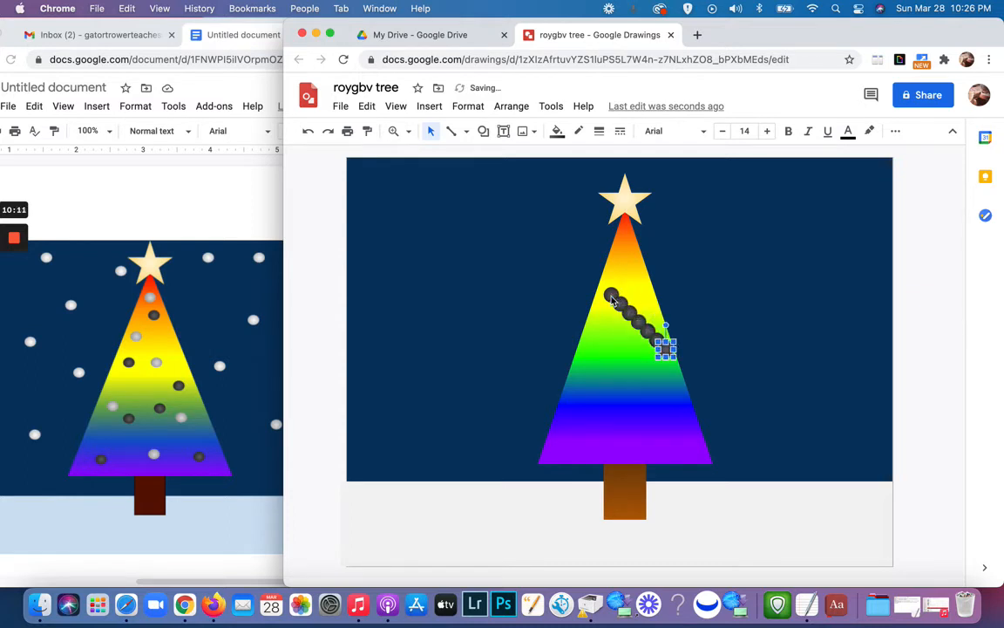
key("super+d")
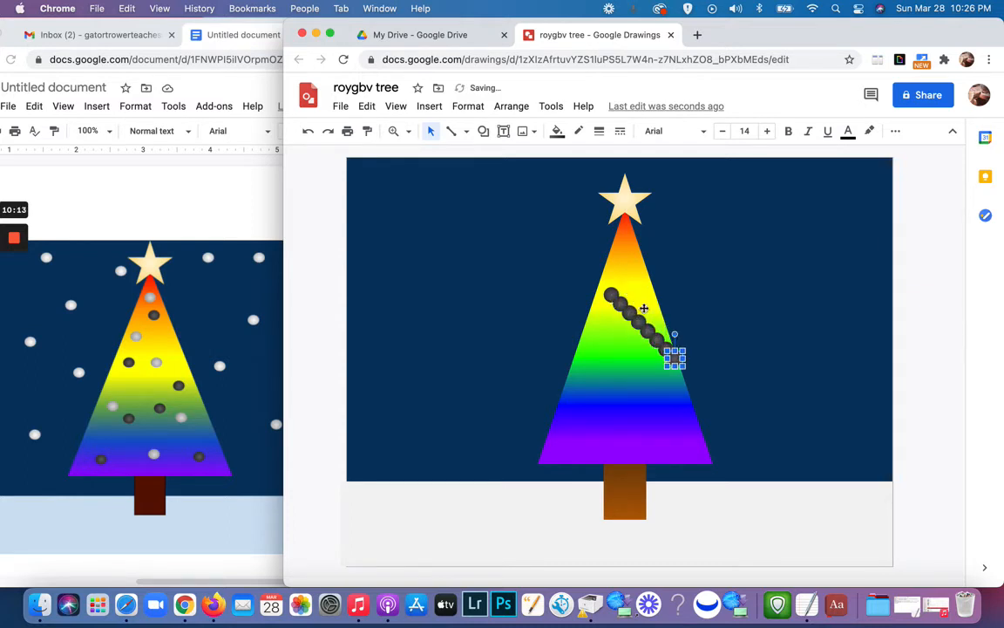
key("super+d")
key("super+d")
key("super+d")
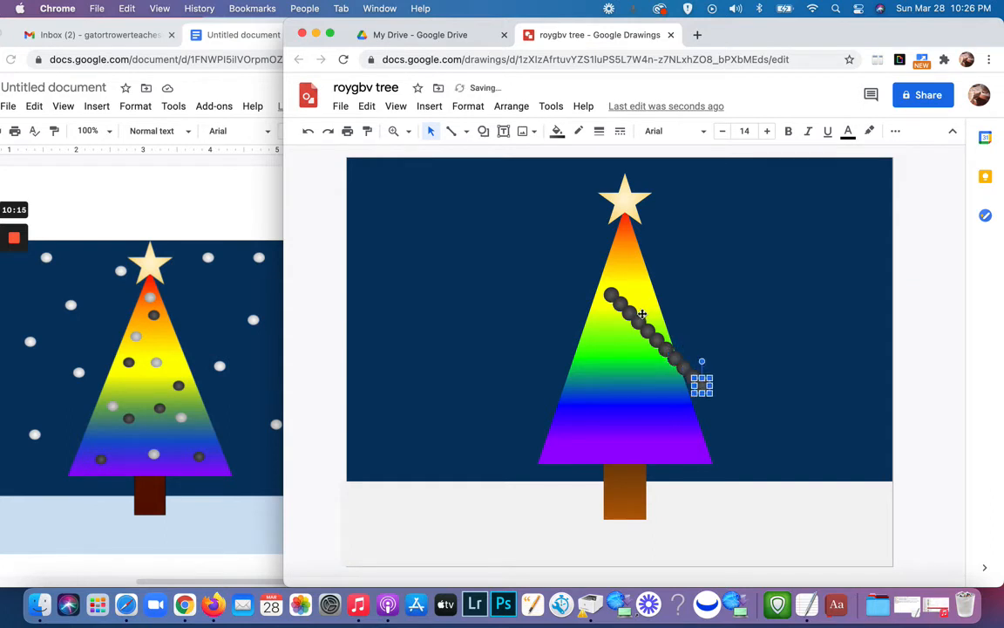
left_click(724, 317)
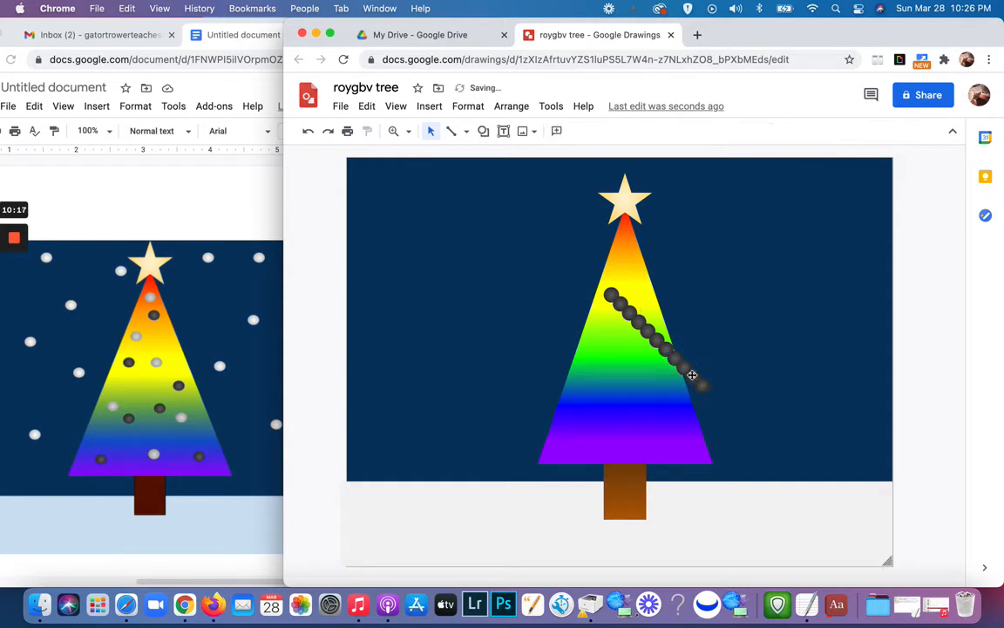
Step: Spread the dark ornaments over the tree, from just below the star down to the lower-left corner of the purple band
left_click_drag(611, 297, 615, 252)
left_click_drag(620, 317, 646, 401)
left_click(648, 331)
left_click(666, 353)
left_click_drag(666, 354, 620, 418)
left_click_drag(672, 360, 591, 432)
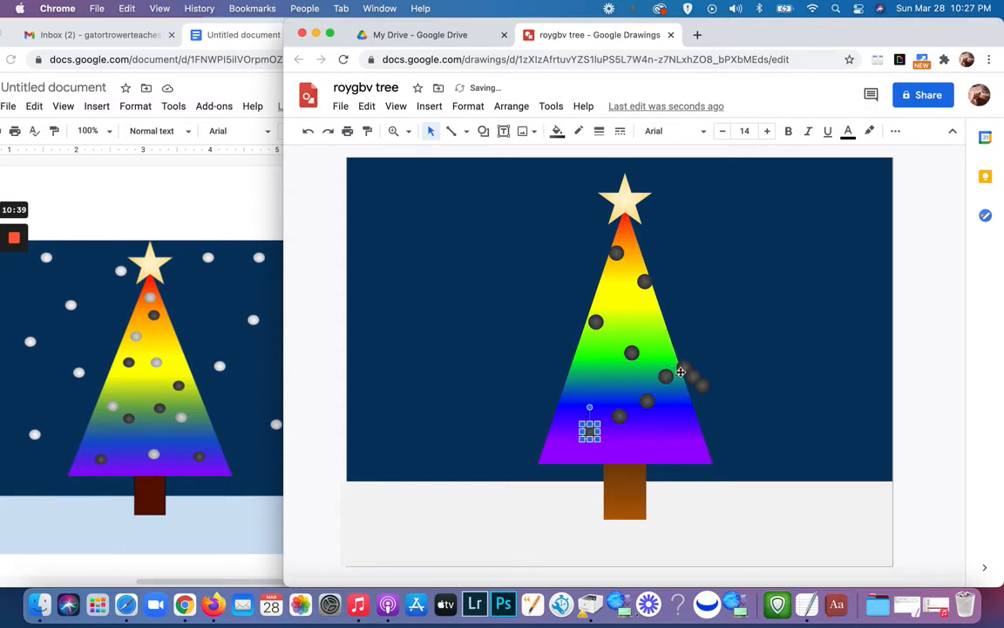
left_click_drag(681, 367, 562, 450)
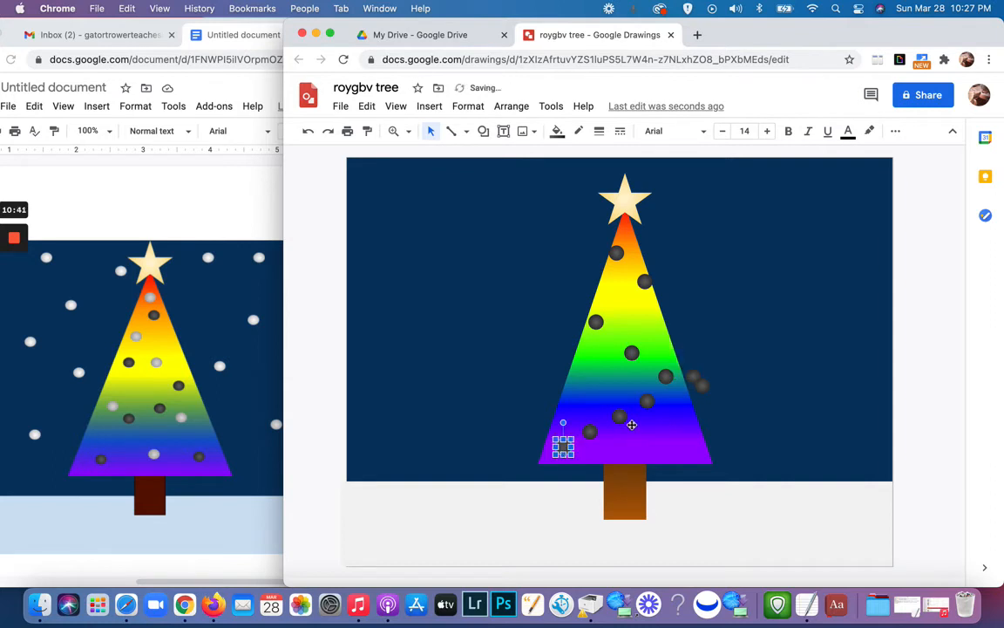
Step: Place the remaining dark ornaments in the tree's yellow and green bands and shift the second-highest ornament inward from the edge
left_click_drag(693, 377, 625, 305)
left_click_drag(629, 352, 612, 336)
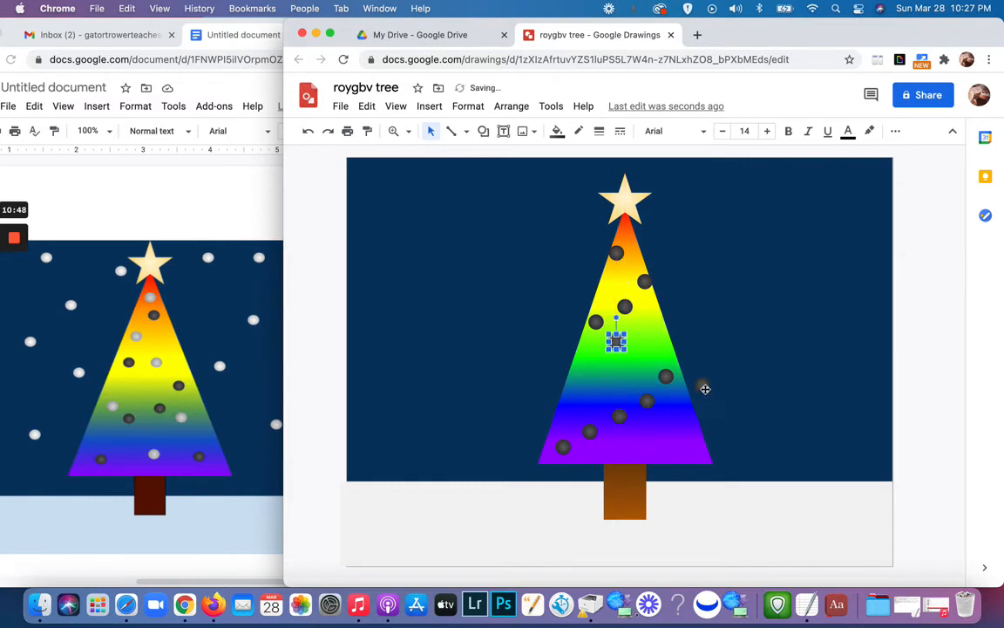
left_click_drag(705, 389, 647, 360)
key("Escape")
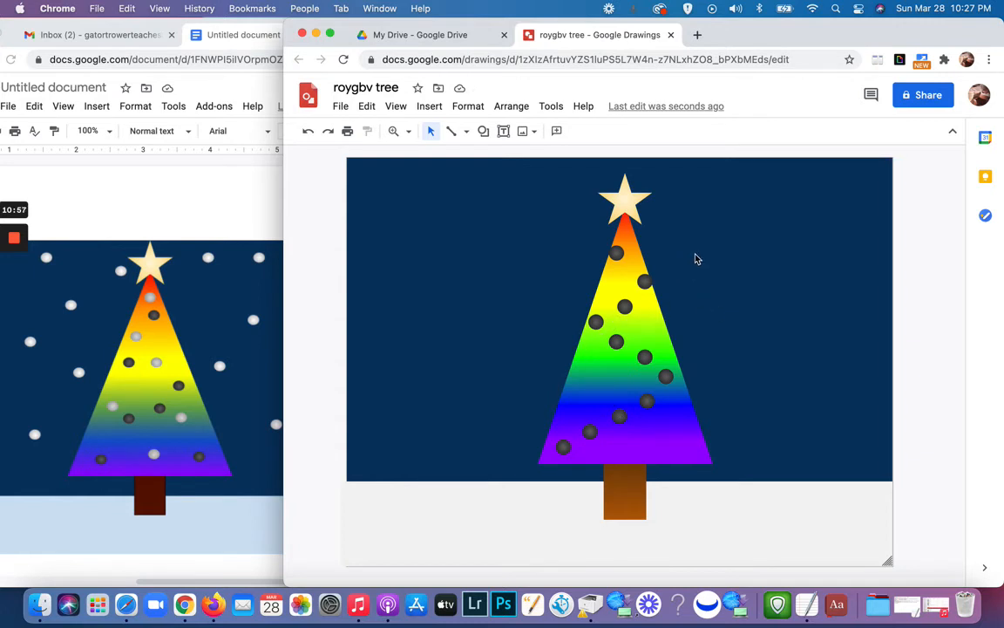
left_click(644, 282)
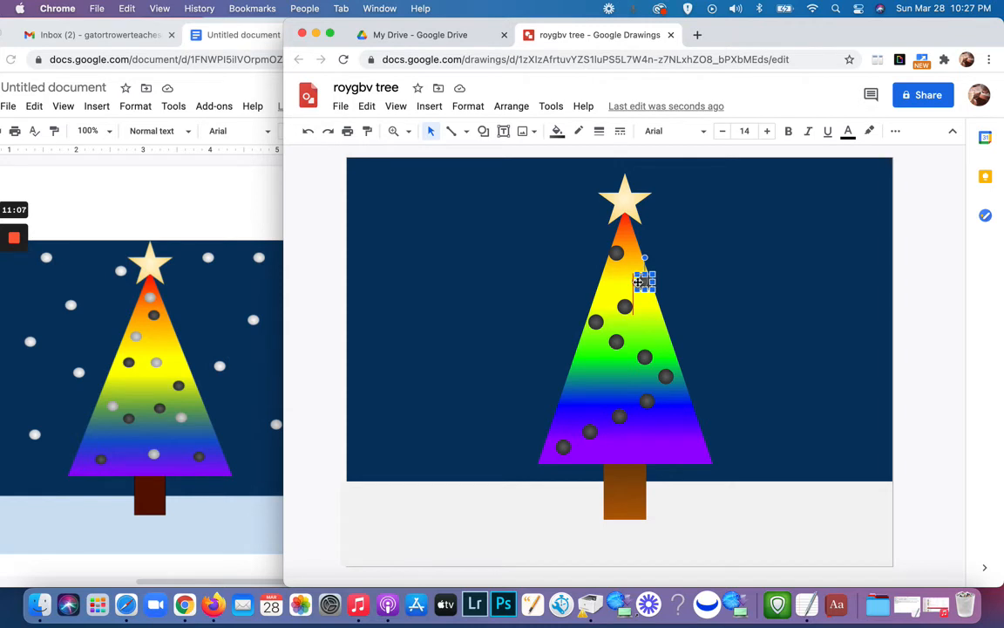
left_click_drag(639, 282, 636, 280)
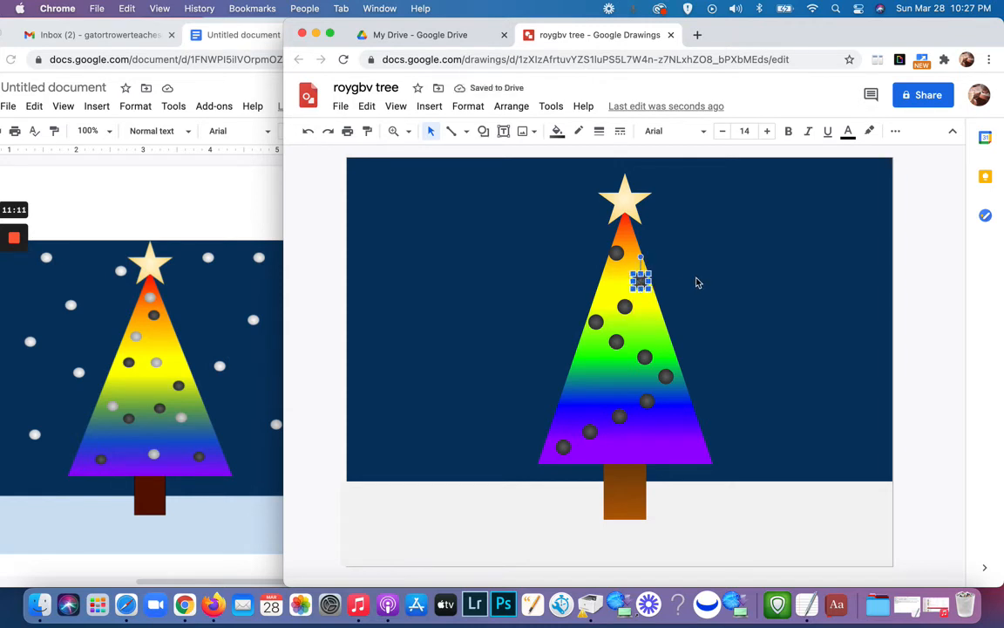
left_click(712, 275)
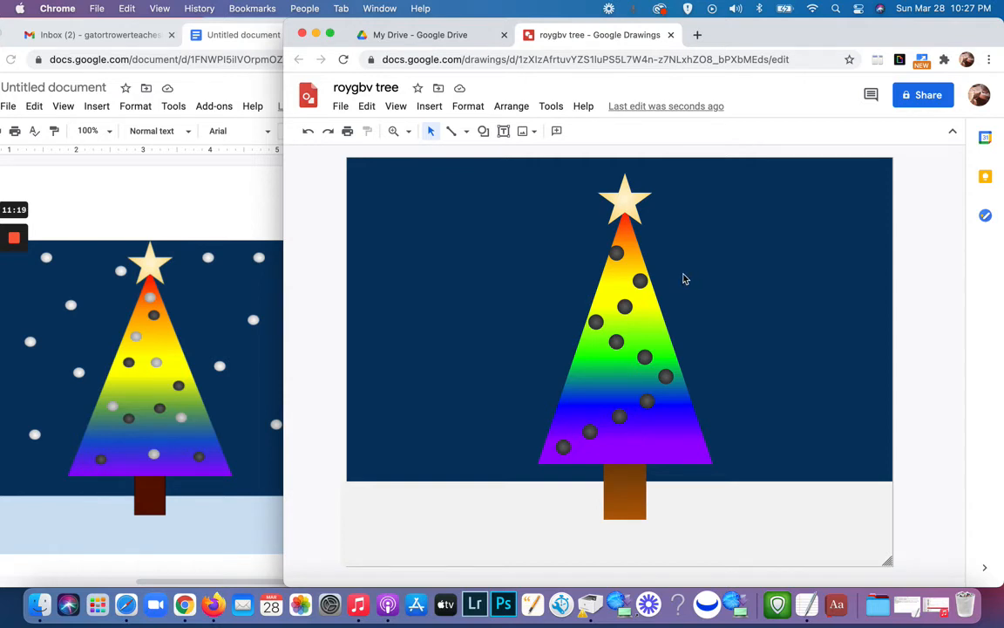
Step: Copy a dark ornament into the sky to the right of the treetop and fill it with the lightest gray radial gradient
left_click(641, 280)
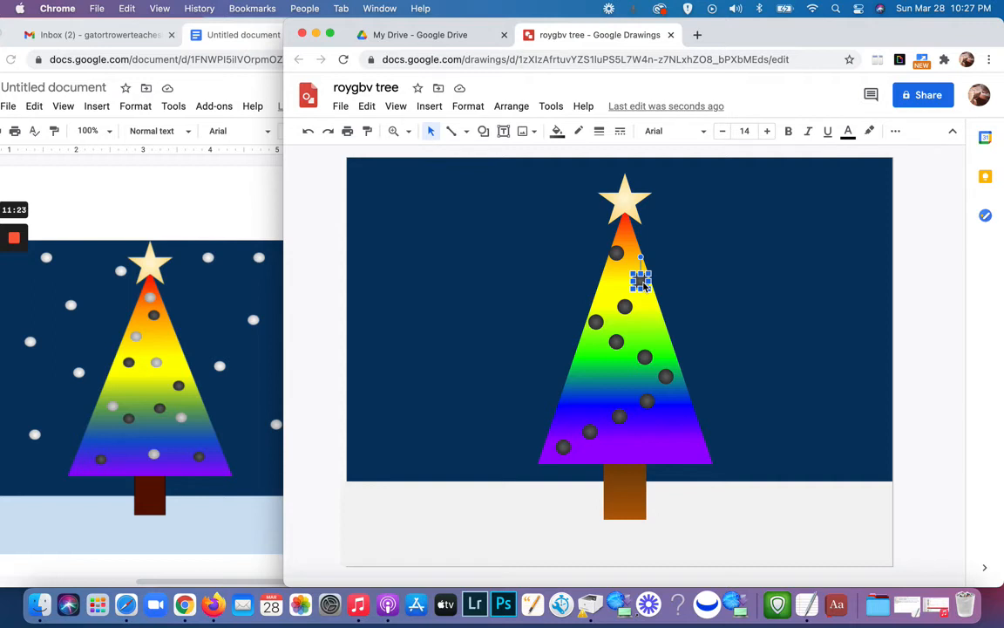
left_click_drag(644, 285, 713, 236)
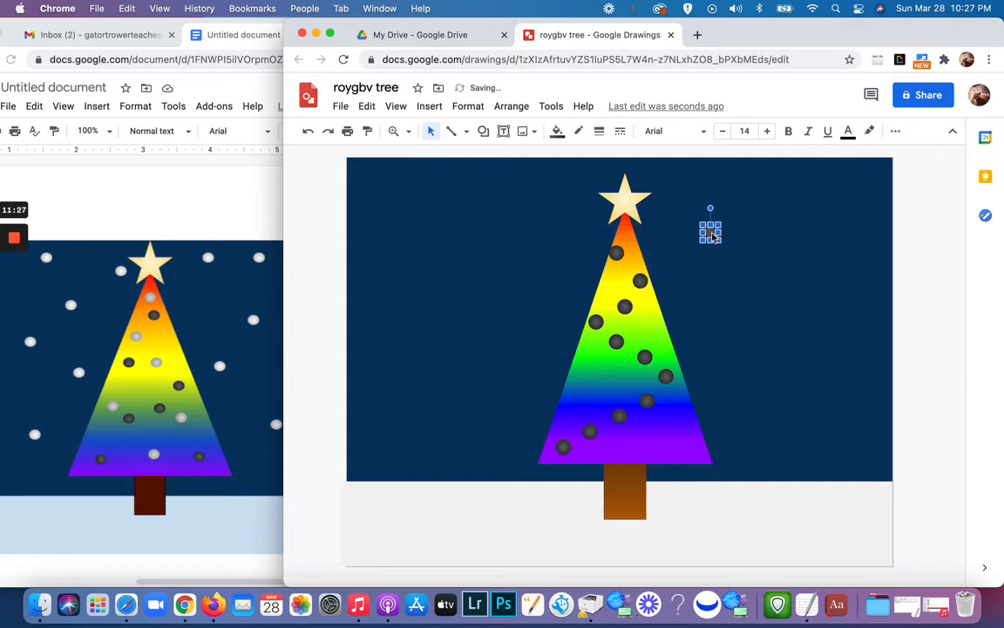
left_click(557, 131)
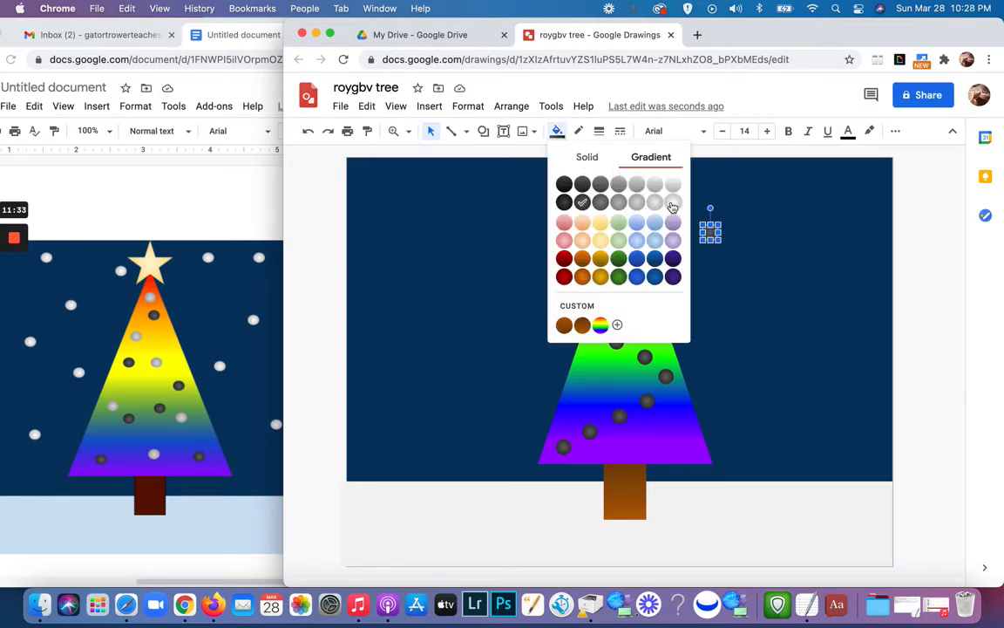
left_click(672, 205)
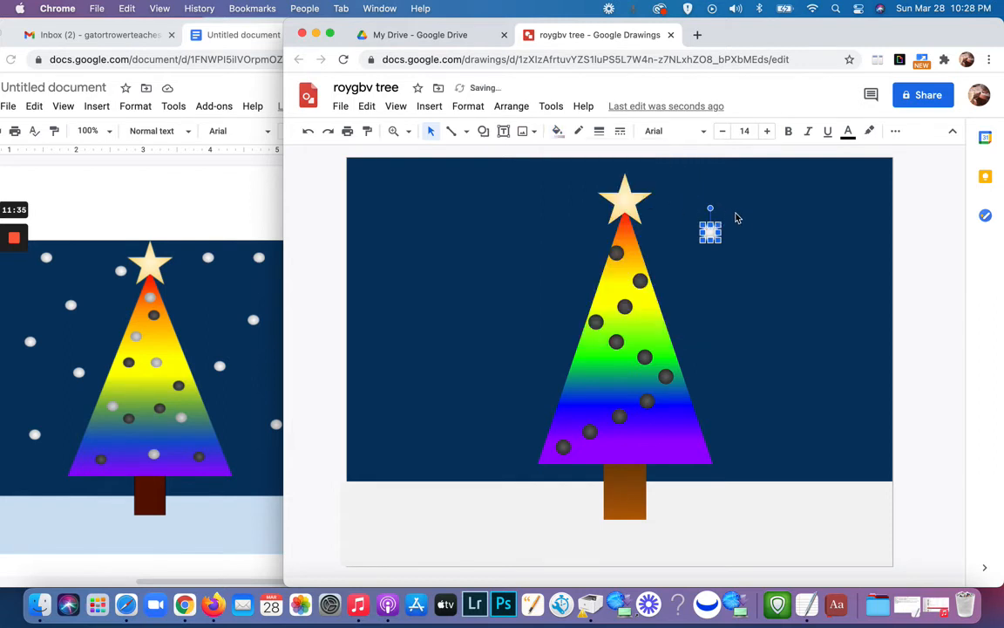
left_click(747, 245)
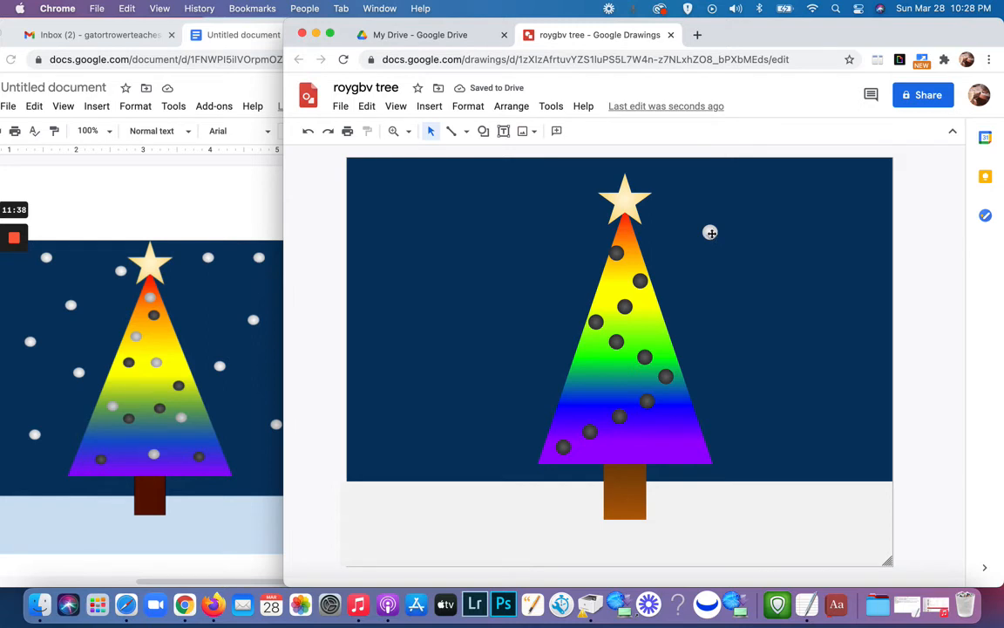
Step: Give the snowball beside the treetop a custom radial gradient whose outer stop is a light gray, two shades lighter than the preset's
left_click(710, 233)
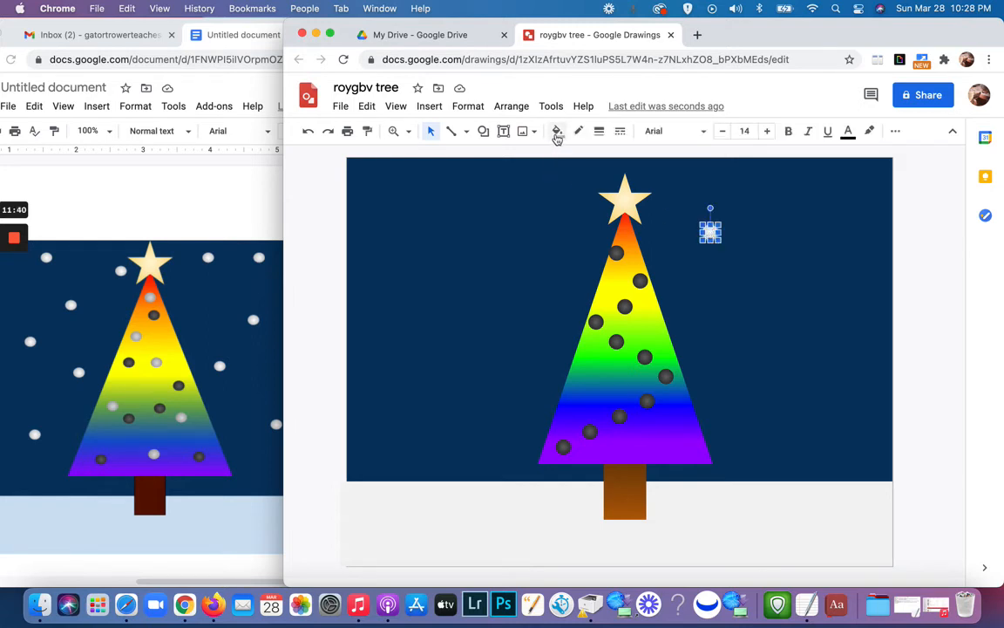
left_click(557, 135)
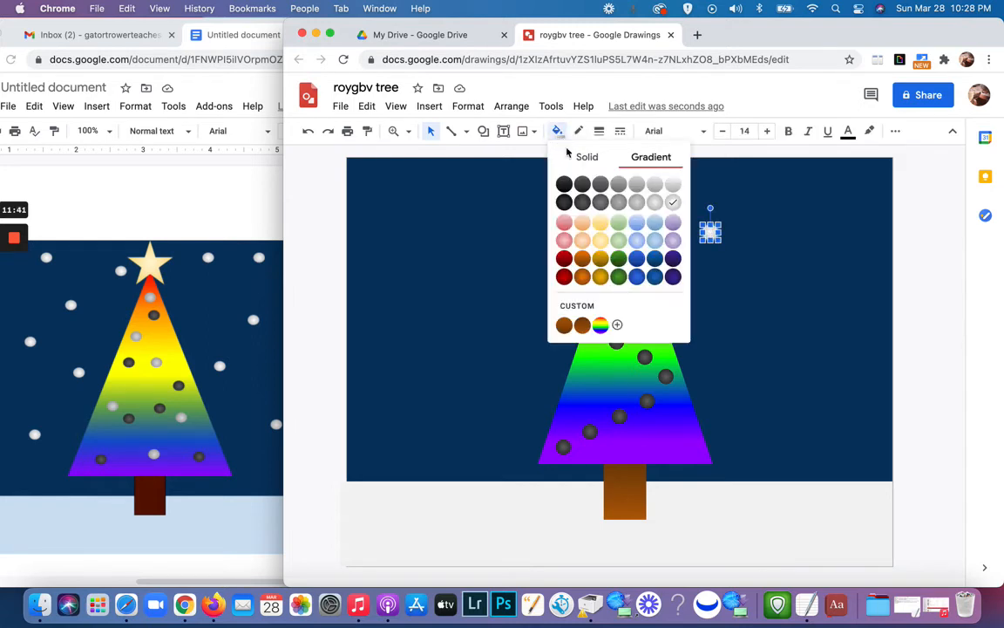
left_click(582, 306)
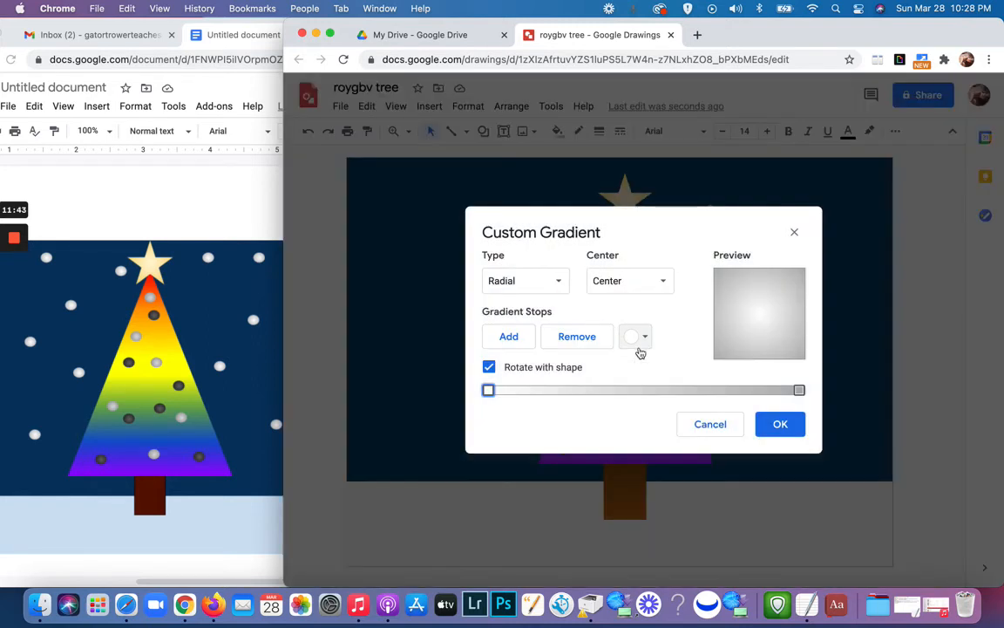
left_click(799, 391)
left_click(647, 338)
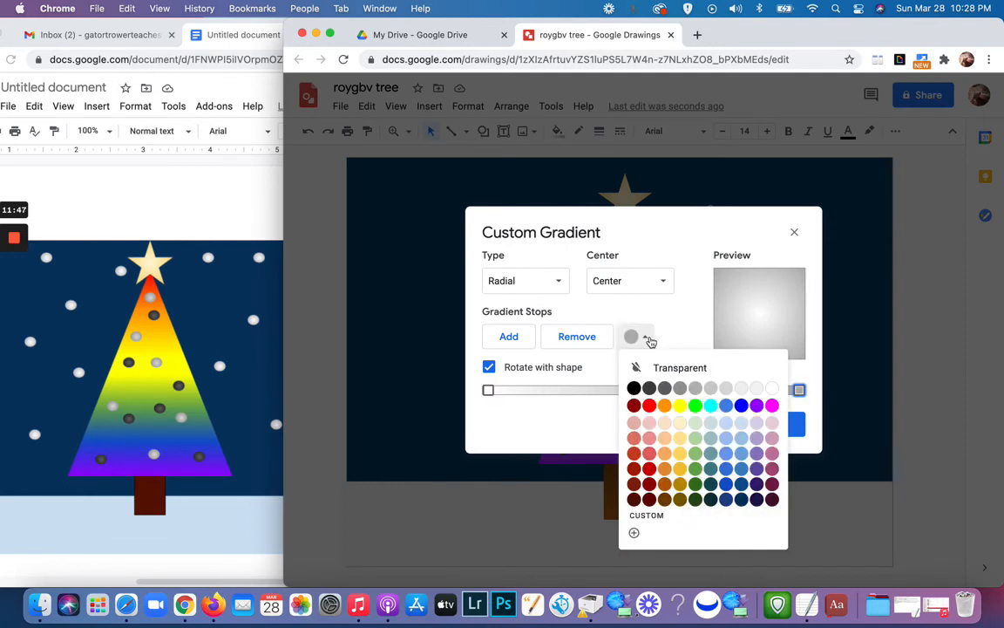
left_click(709, 389)
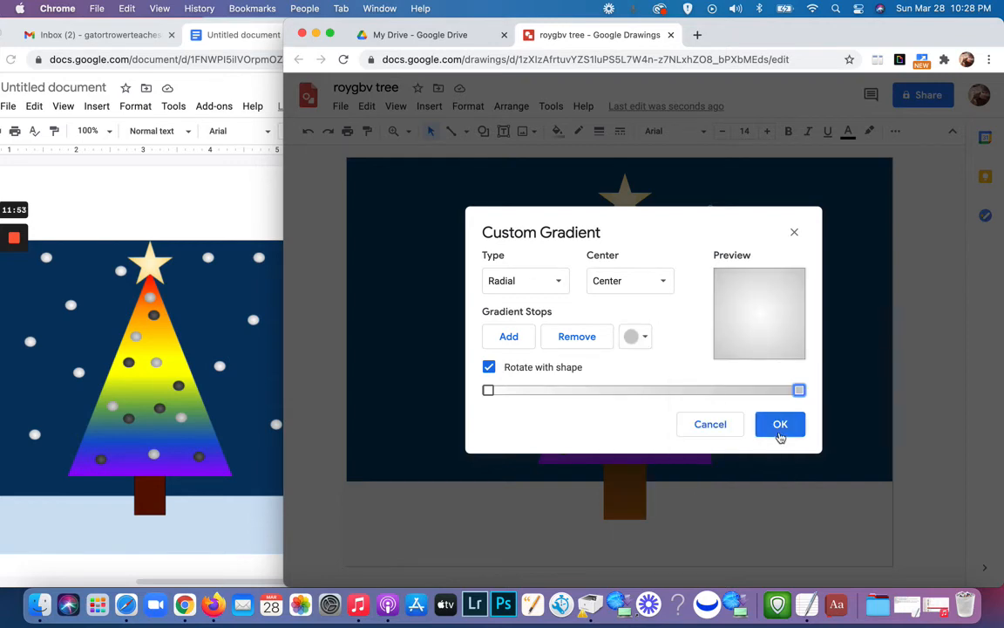
left_click(646, 342)
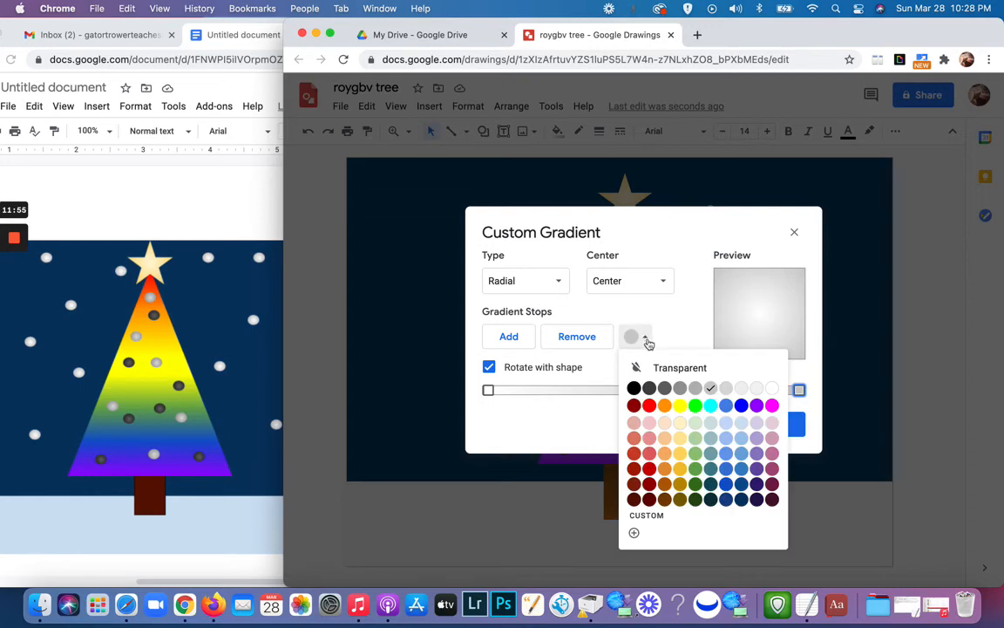
left_click(725, 392)
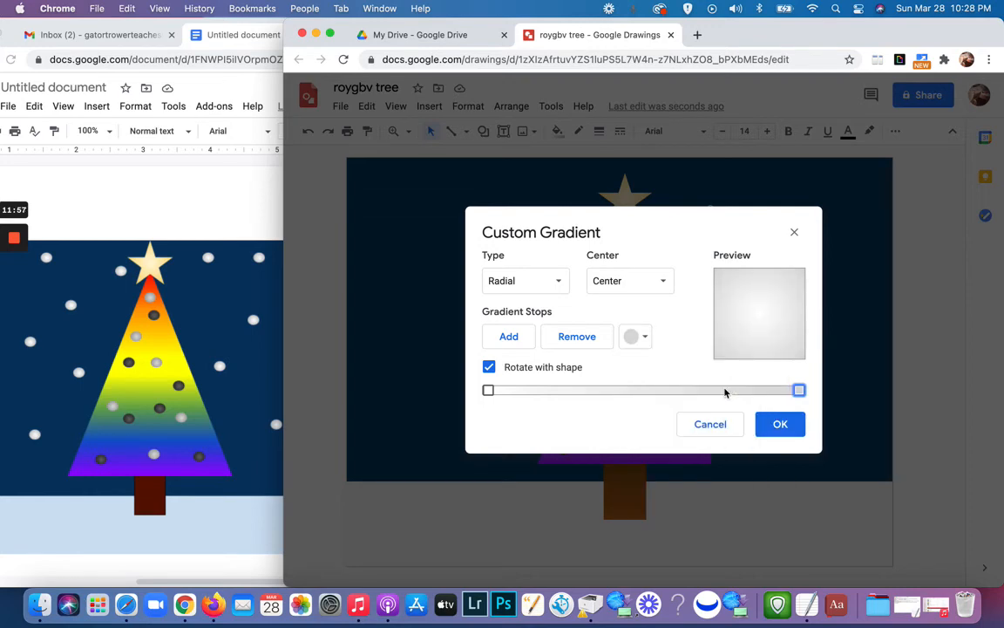
left_click(779, 432)
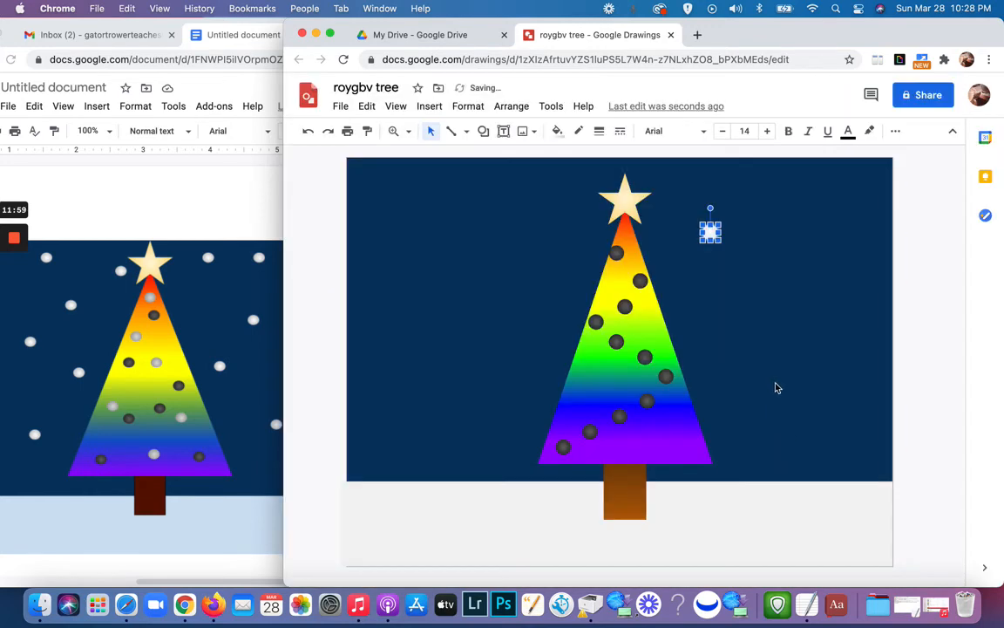
left_click(776, 385)
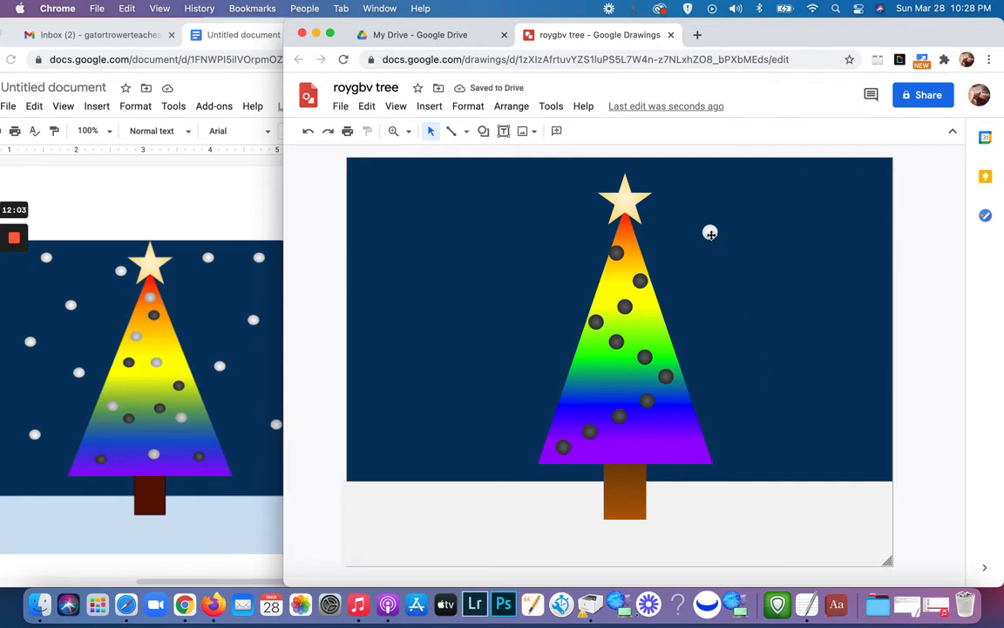
Step: Duplicate the white snowball ten times
left_click(711, 234)
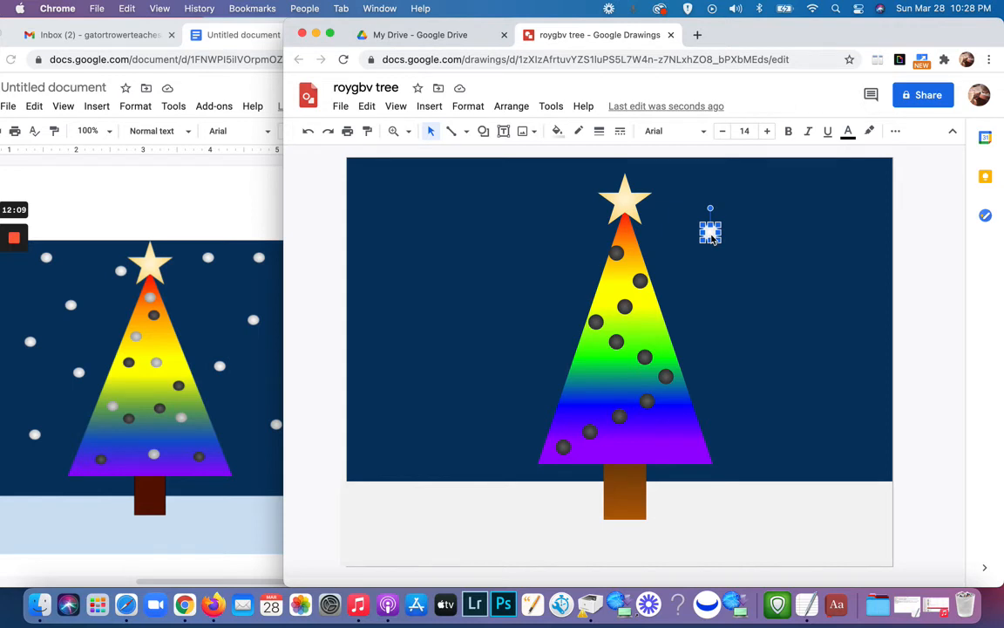
key("super+d")
key("super+d")
key("super+d")
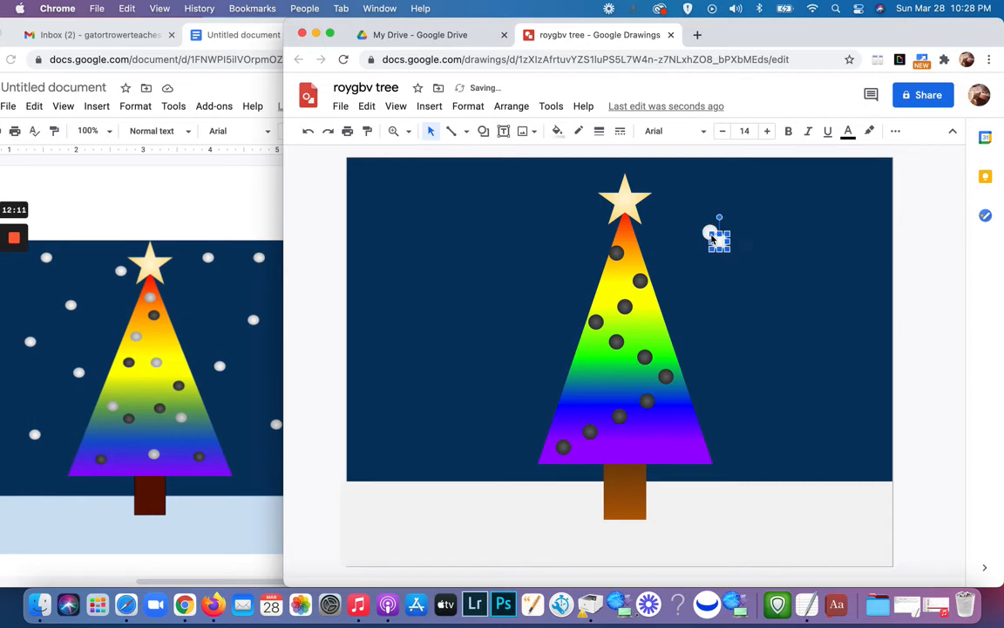
key("super+d")
key("super+d")
key("super+d")
key("super+d")
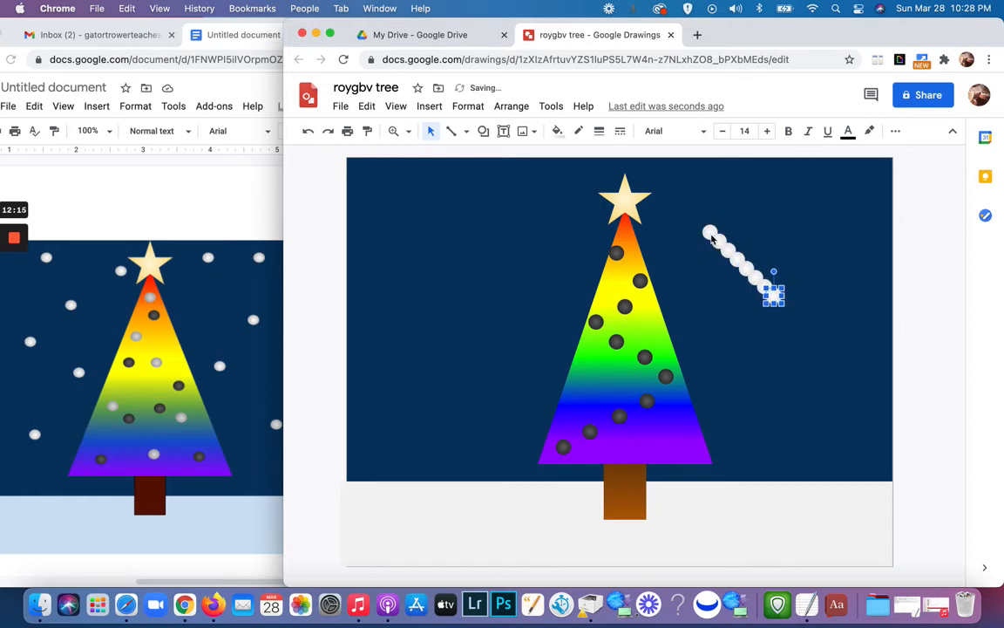
key("super+d")
key("super+d")
key("super+d")
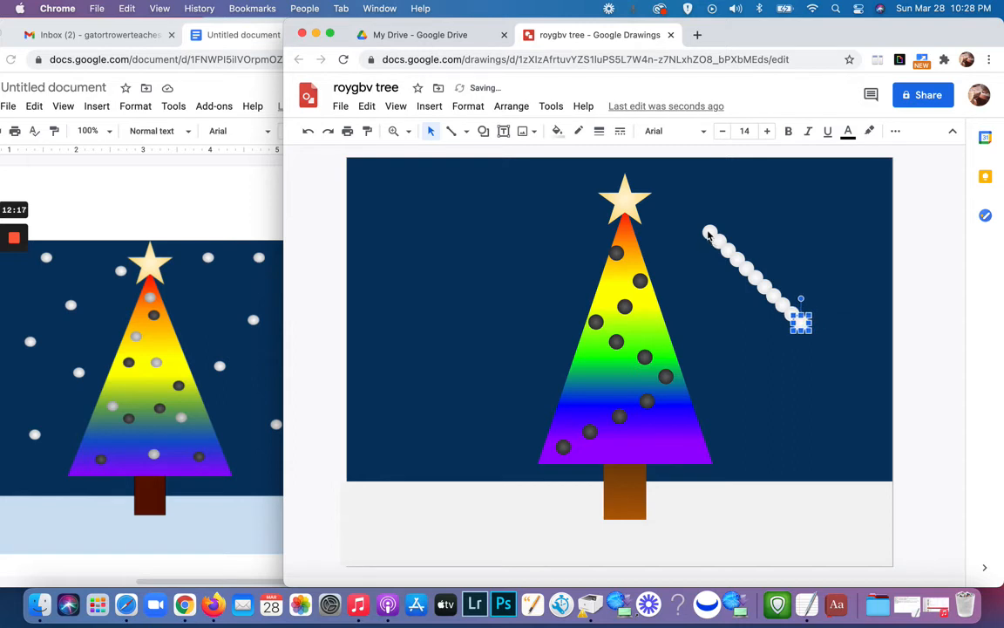
Step: Scatter seven of the snowballs across the night sky to the left of the tree
left_click_drag(710, 235, 512, 201)
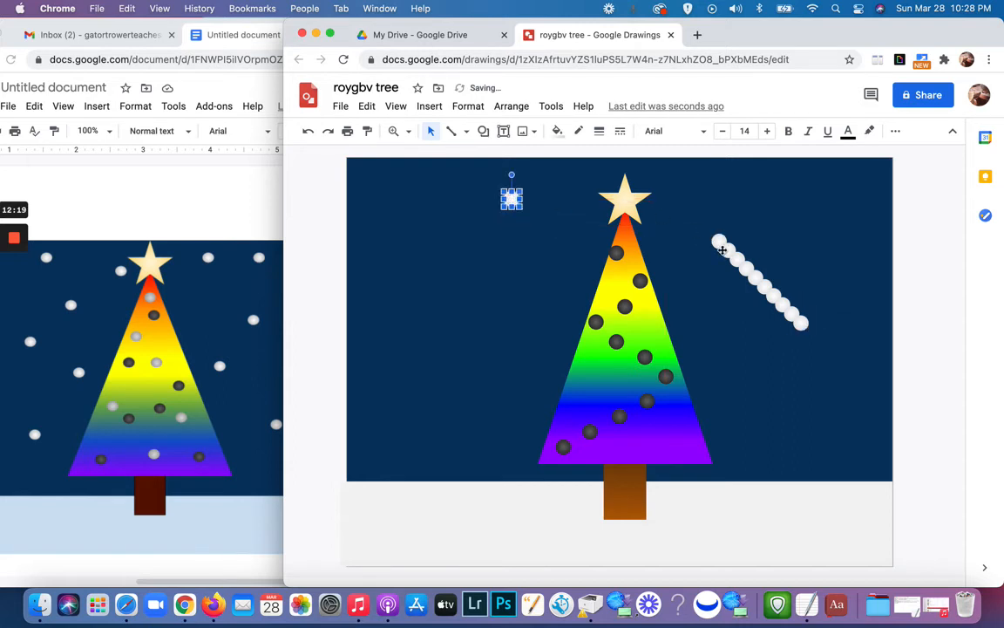
left_click_drag(722, 250, 555, 283)
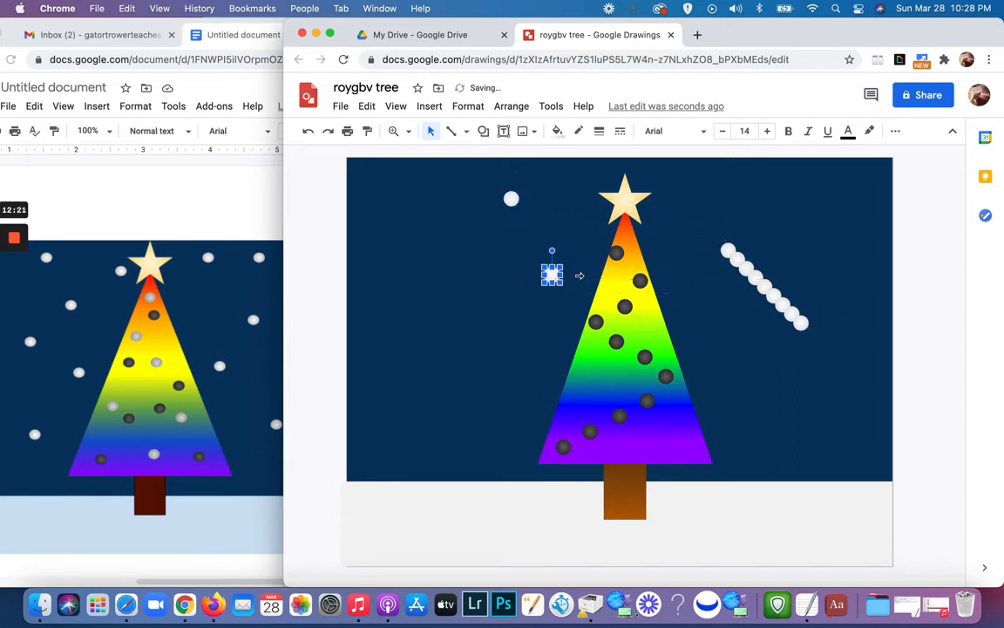
left_click_drag(723, 253, 433, 231)
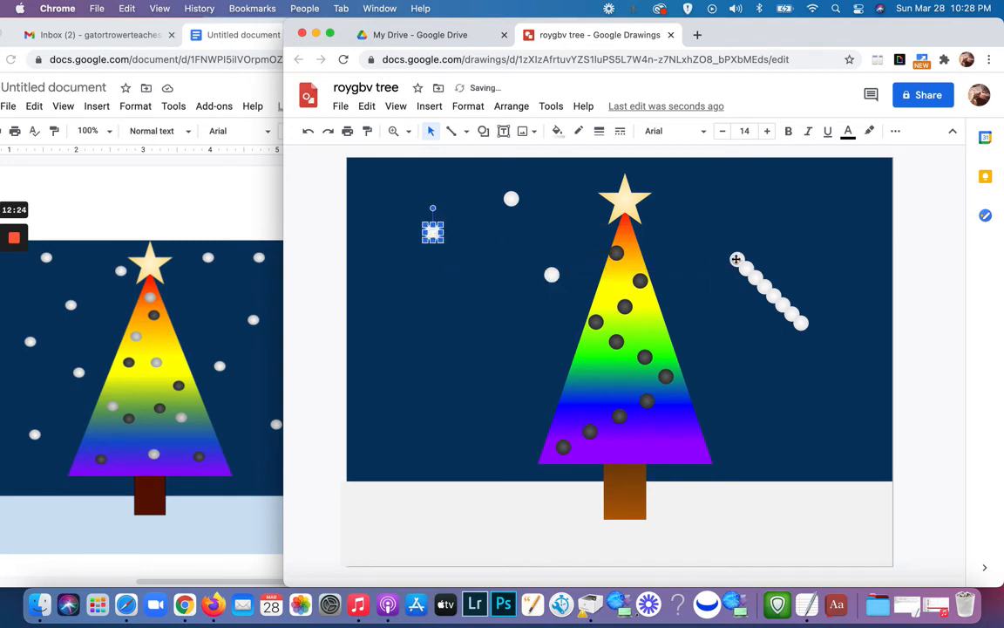
left_click_drag(737, 258, 393, 346)
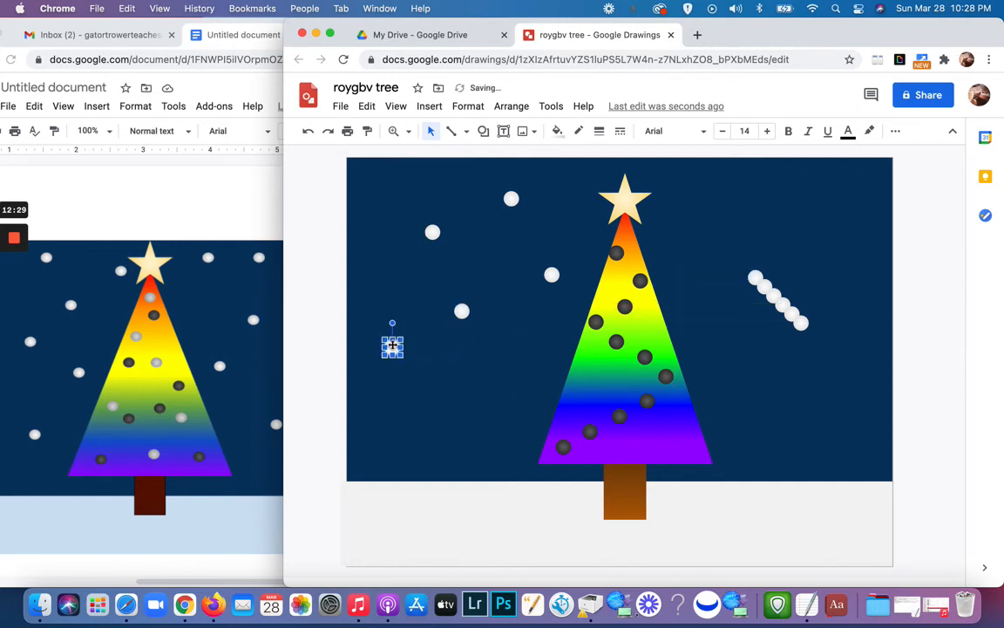
left_click(755, 277)
left_click_drag(755, 278, 529, 375)
left_click_drag(772, 290, 436, 422)
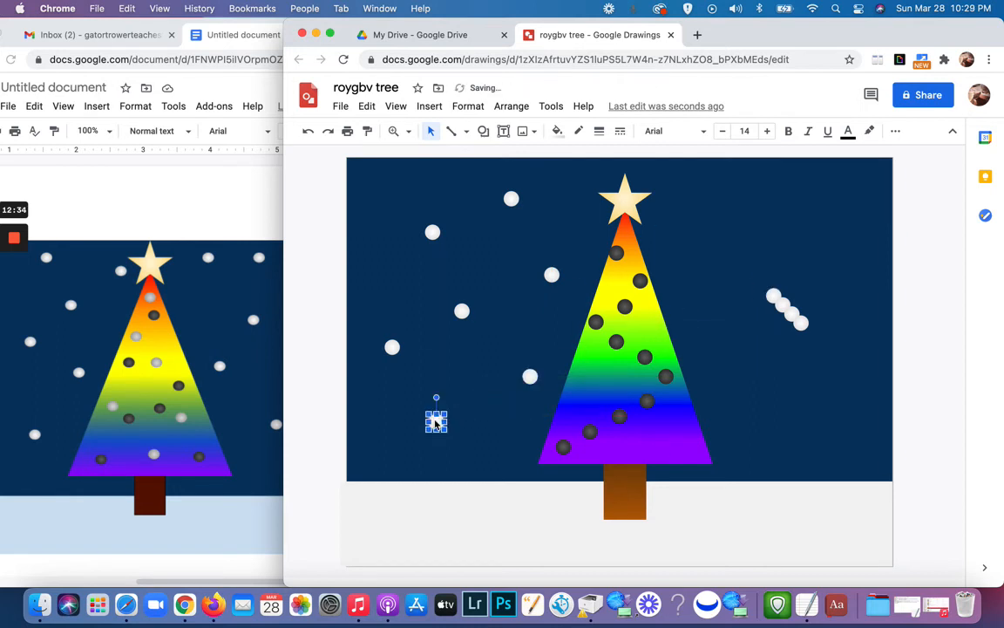
Step: Place three snowballs in the upper sky to the right of the tree: beside the star, near the far corner and below them
left_click(772, 294)
left_click_drag(690, 202, 697, 198)
left_click_drag(782, 301, 806, 206)
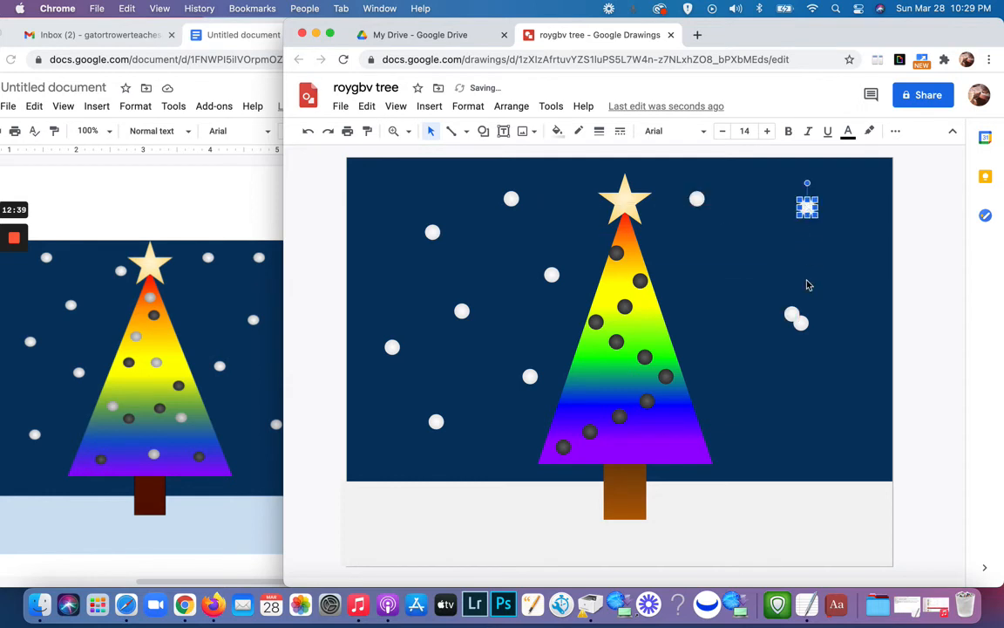
left_click(792, 314)
left_click_drag(725, 280, 729, 269)
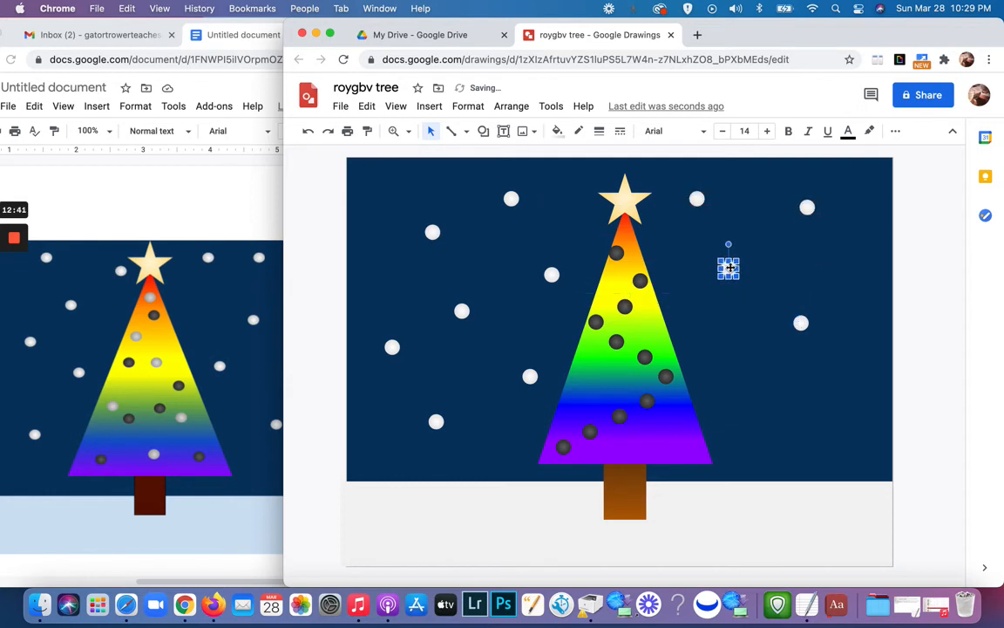
Step: Make three more copies of the last snowball and spread them over the sky to the right of the tree
left_click(810, 327)
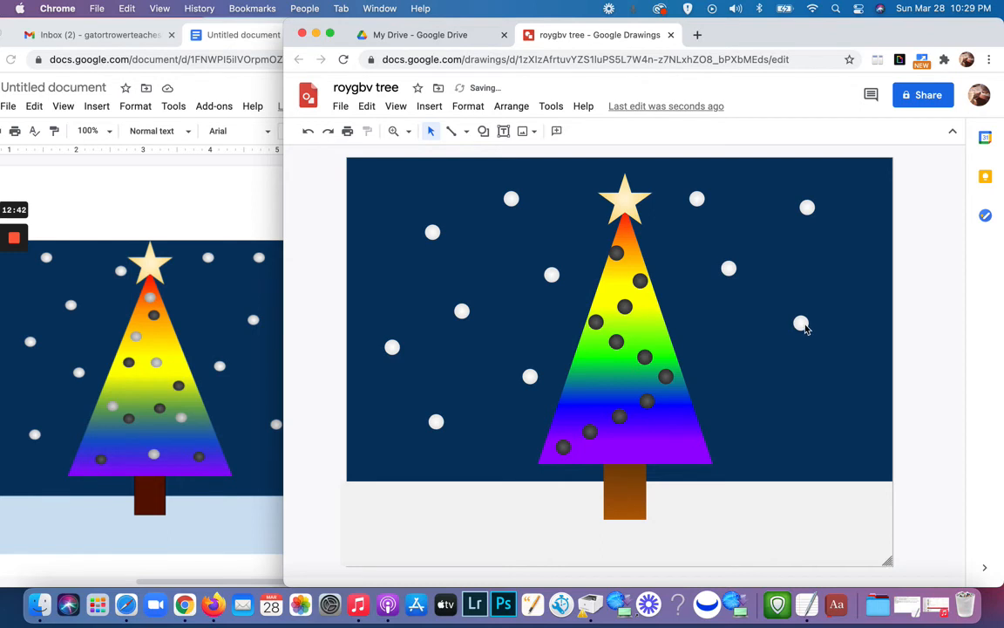
left_click(802, 325)
left_click_drag(807, 329, 834, 427)
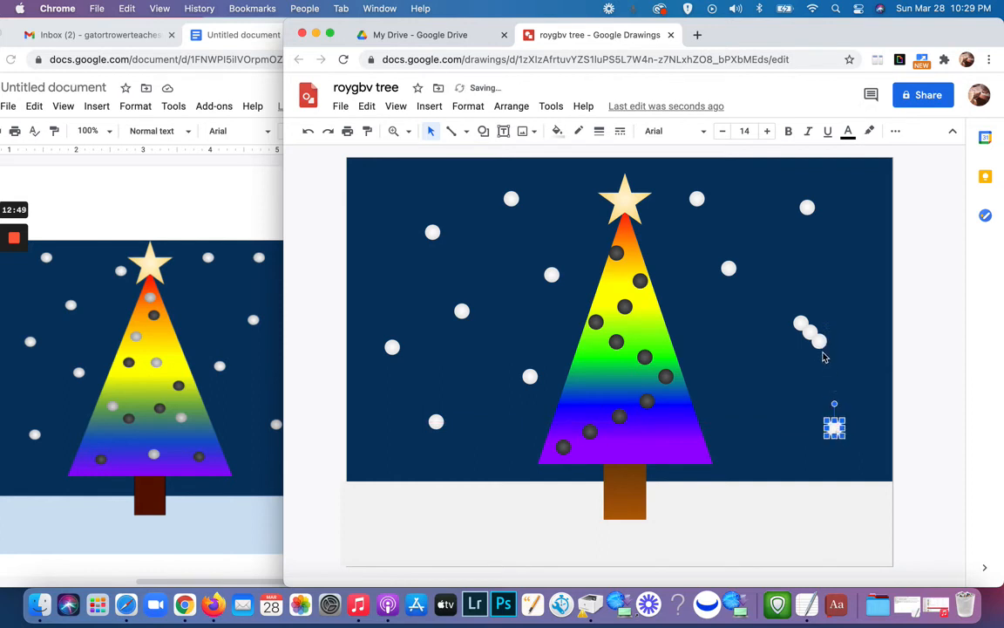
left_click_drag(819, 340, 741, 394)
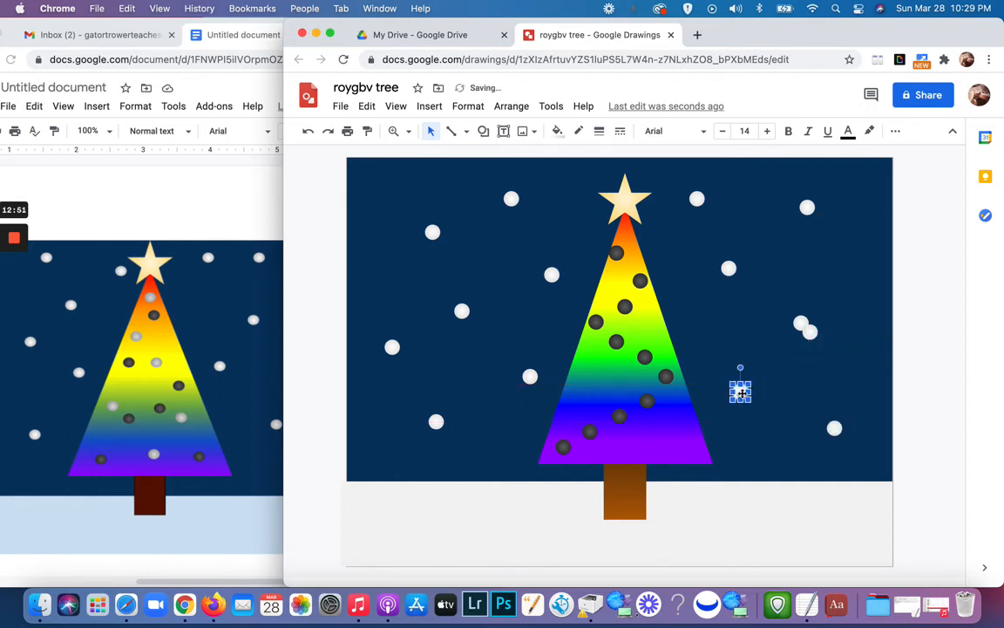
left_click_drag(801, 324, 810, 275)
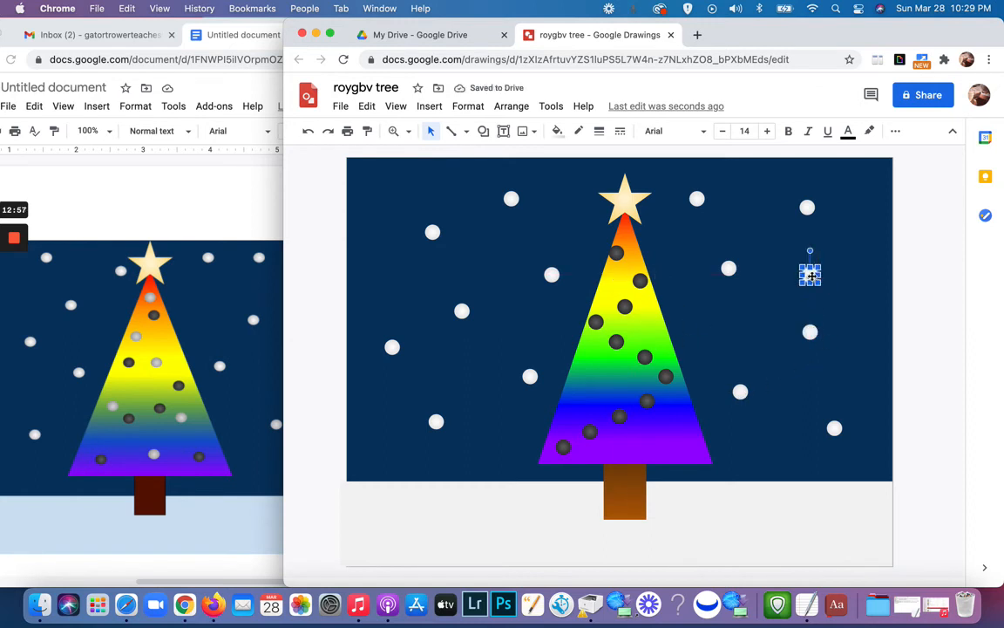
left_click_drag(812, 277, 852, 273)
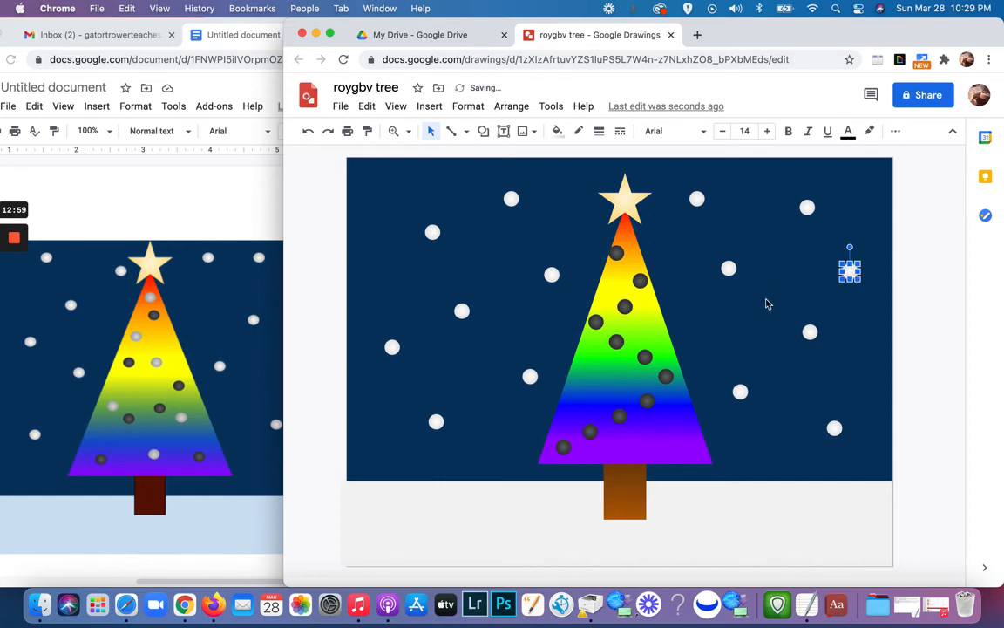
left_click(736, 342)
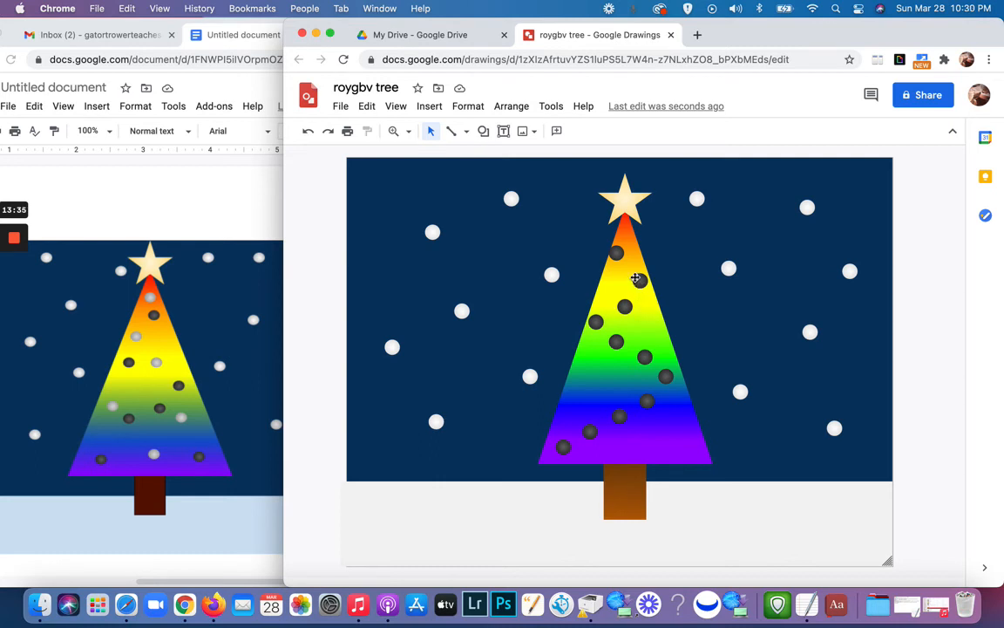
Step: Select the star, all the dark ornaments, the rainbow triangle and the trunk together and open their format options
left_click(625, 205)
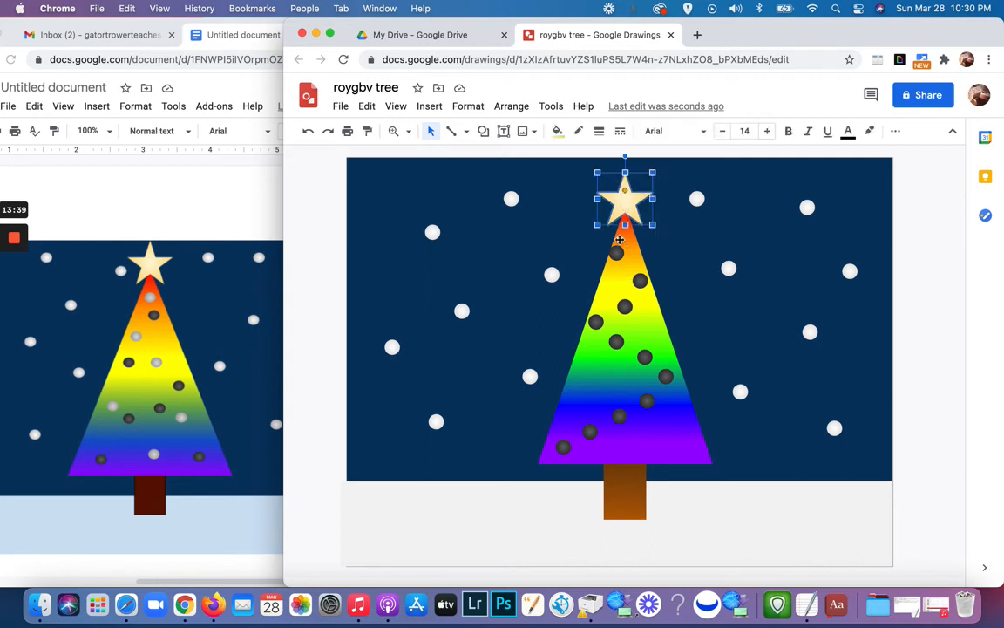
left_click(642, 282, "shift")
left_click(626, 307, "shift")
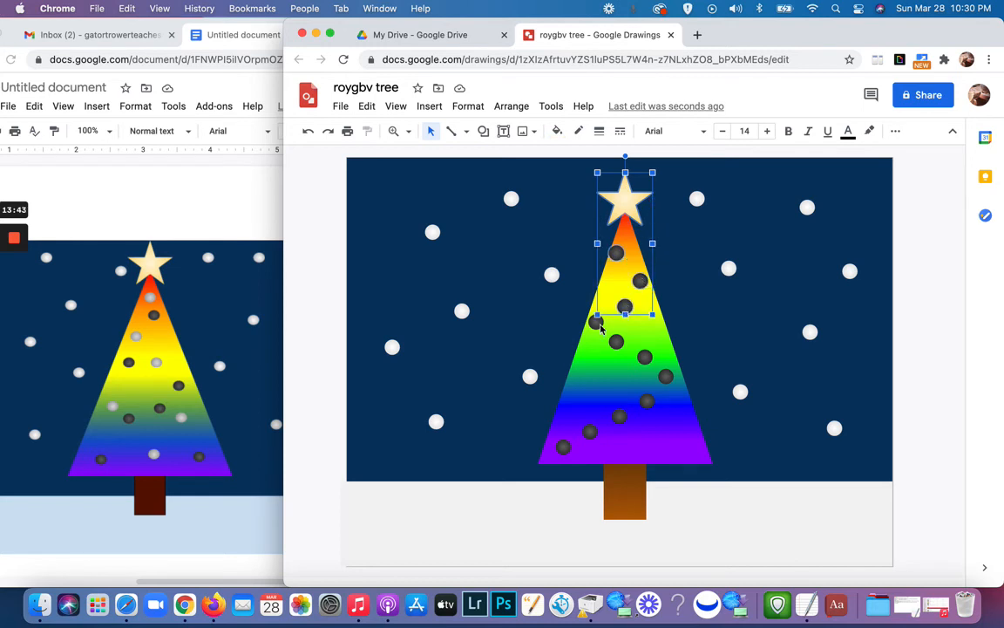
left_click(596, 322, "shift")
left_click(616, 341, "shift")
left_click(645, 359, "shift")
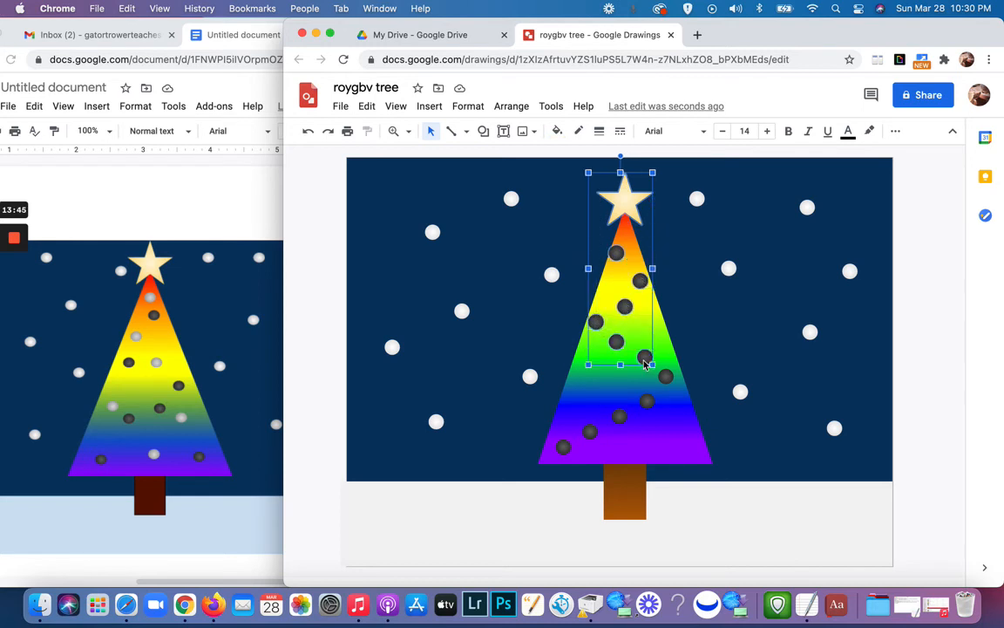
left_click(665, 377, "shift")
left_click(646, 401, "shift")
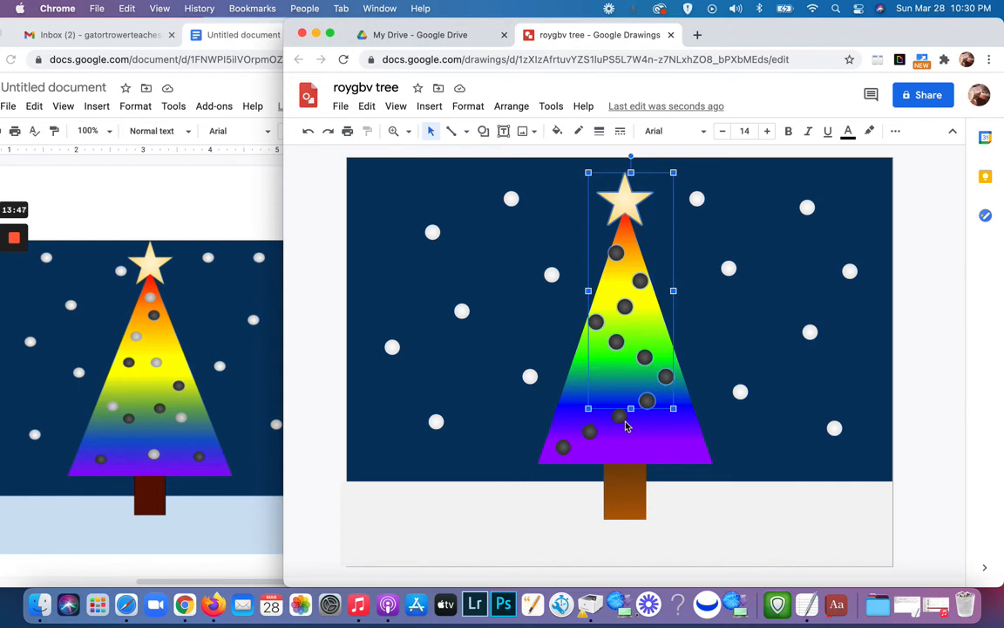
left_click(619, 417, "shift")
left_click(591, 432, "shift")
left_click(563, 447, "shift")
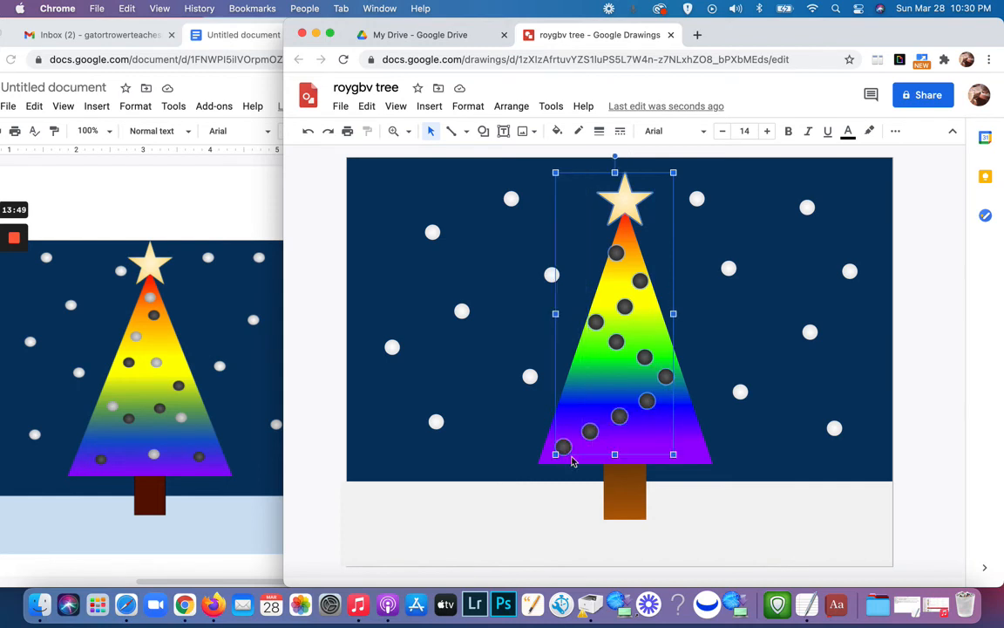
left_click(702, 458, "shift")
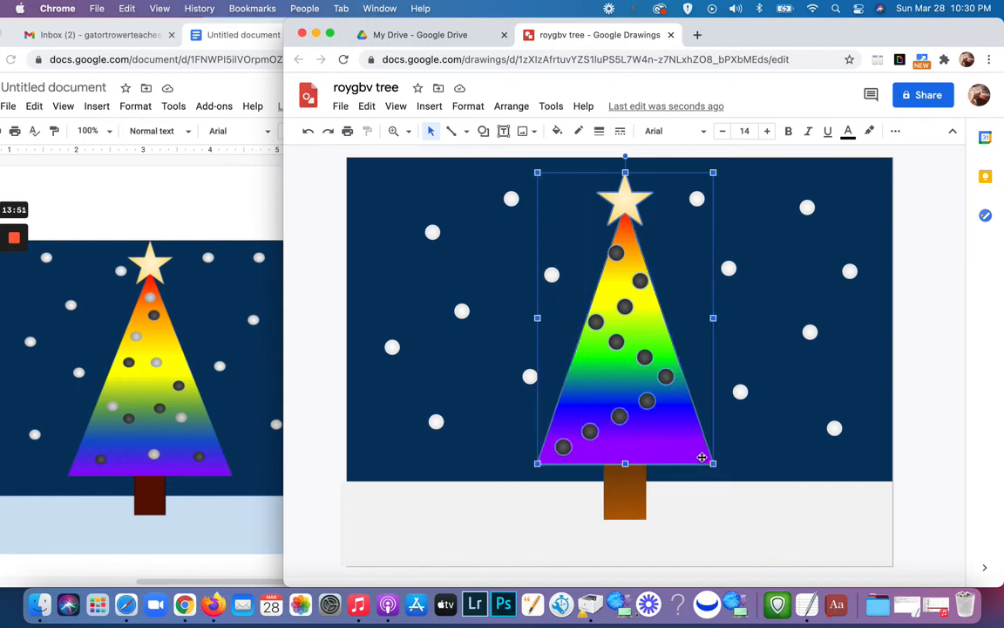
left_click(632, 510, "shift")
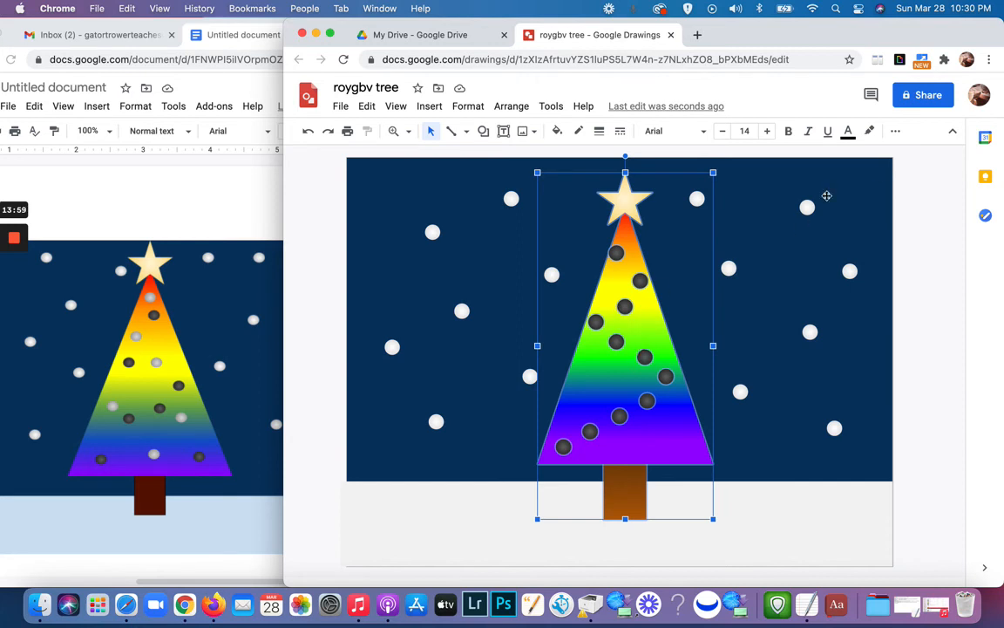
left_click(897, 132)
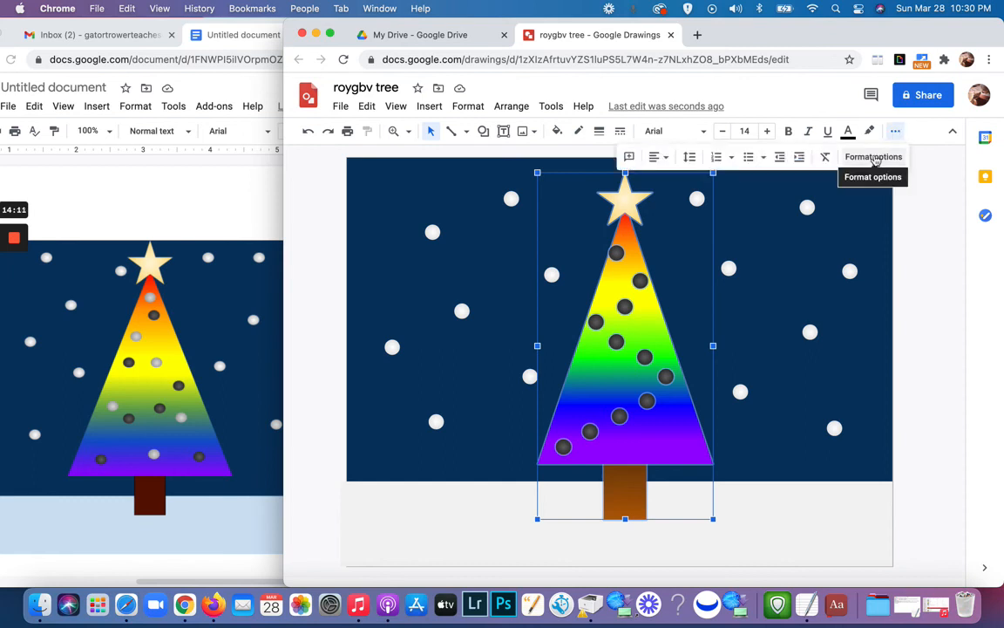
left_click(874, 158)
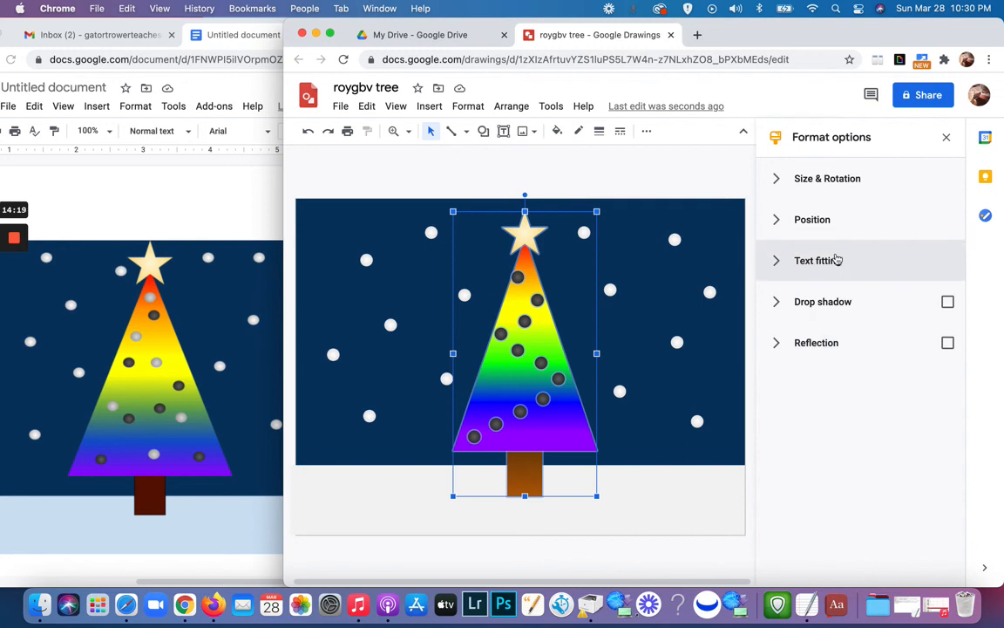
Step: Add a dark navy blue drop shadow to the selected star, ornaments, triangle and trunk
left_click(778, 303)
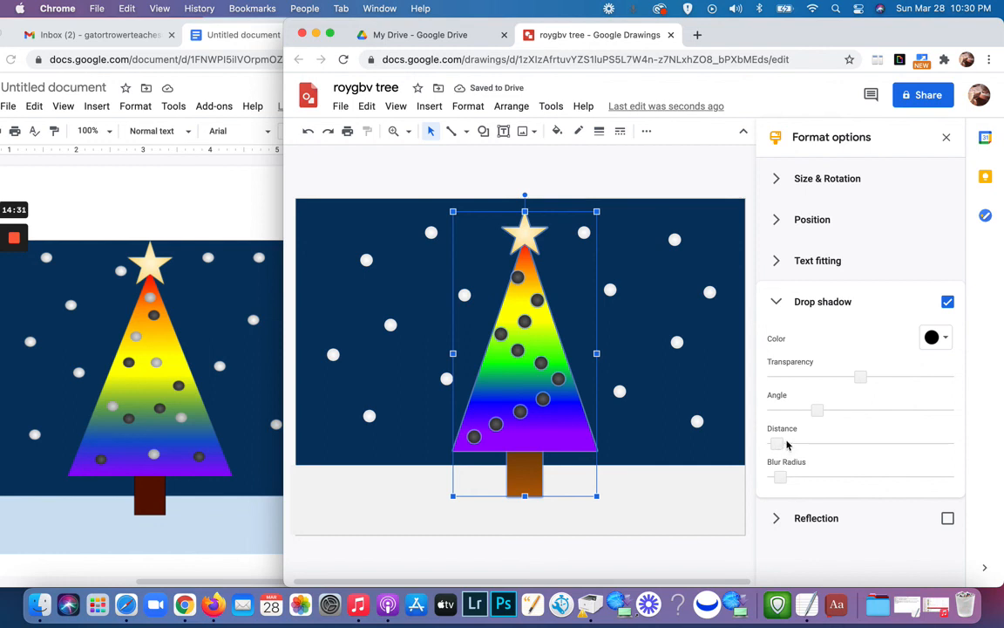
left_click(935, 340)
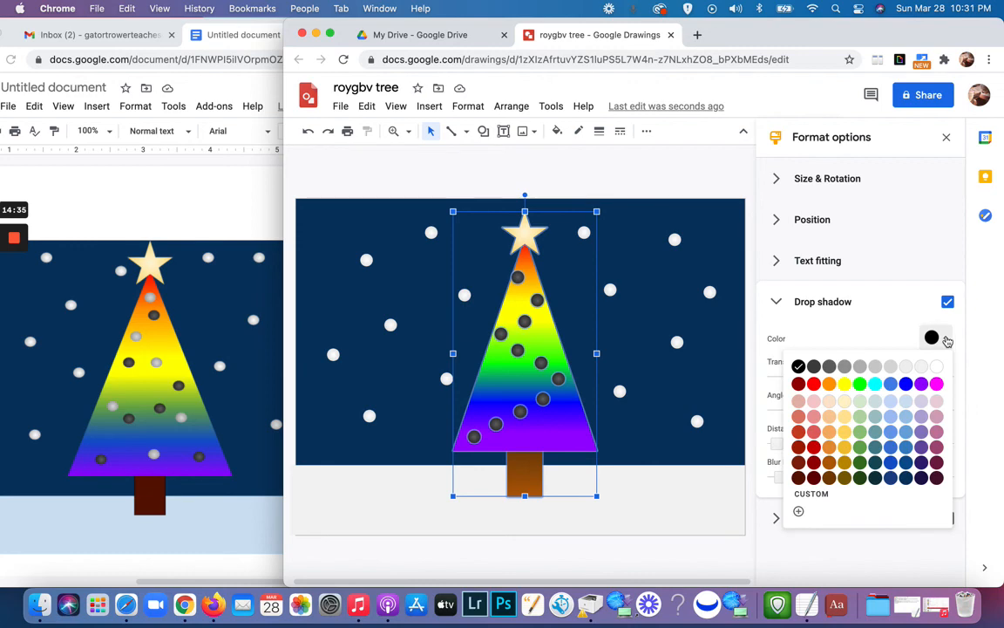
left_click(905, 477)
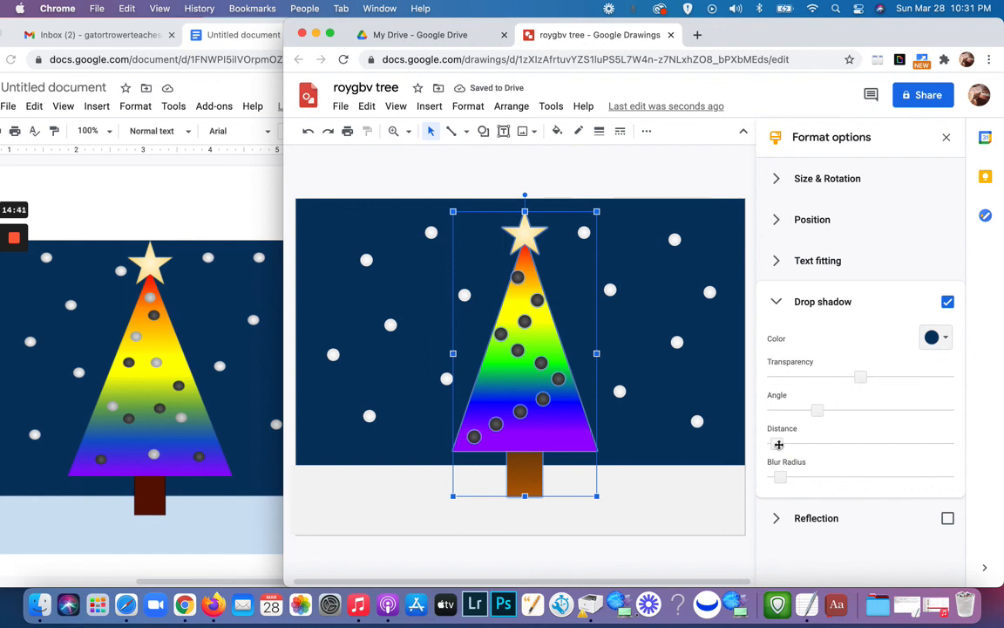
Step: Increase the drop shadow's distance and blur radius slightly on the selected tree parts and clear the selection
left_click_drag(779, 444, 786, 443)
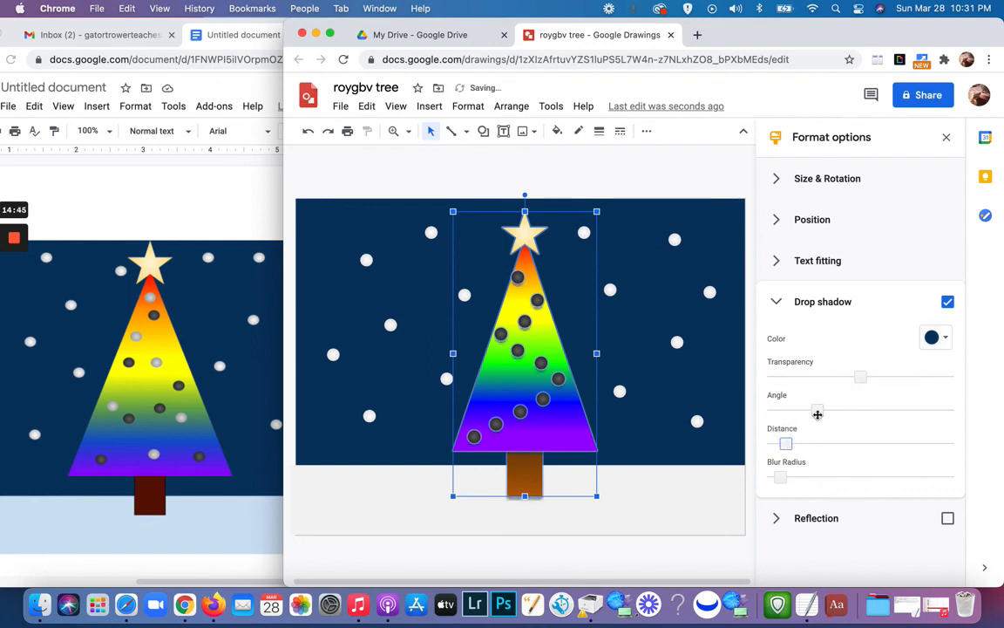
left_click_drag(819, 414, 818, 414)
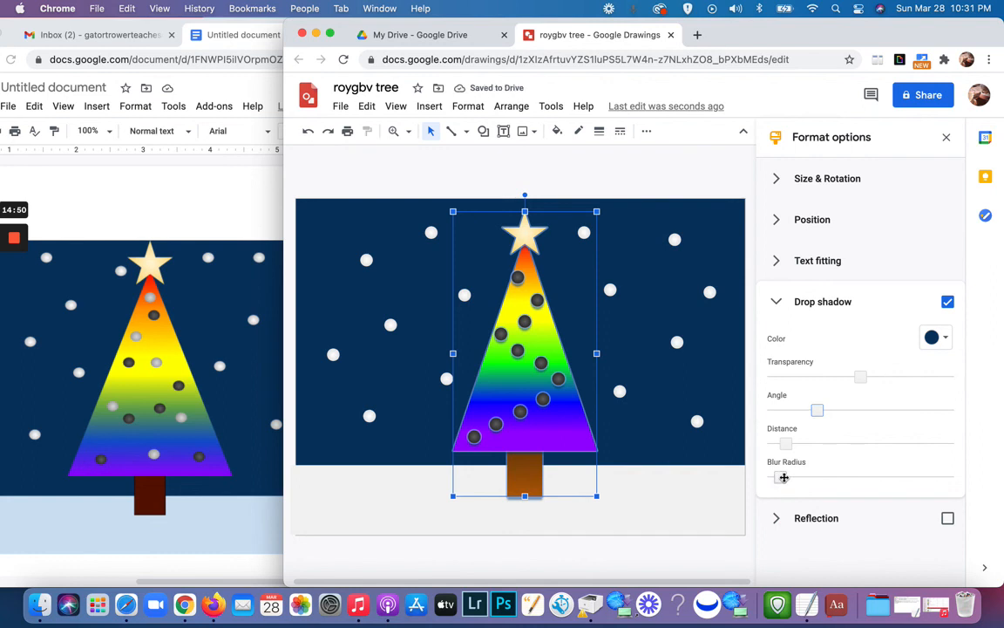
left_click_drag(780, 478, 791, 477)
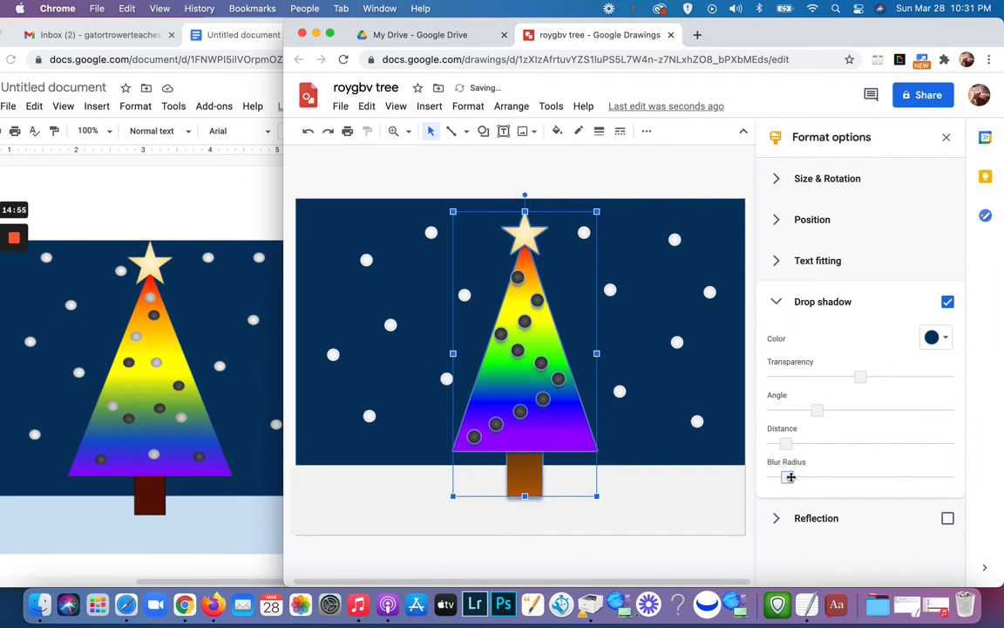
left_click(713, 495)
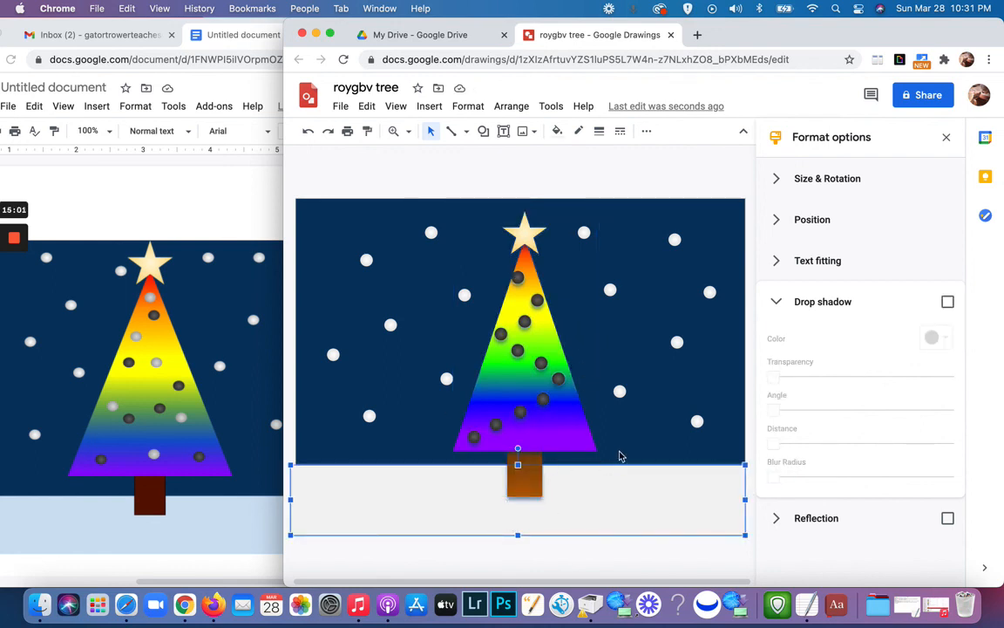
key("Escape")
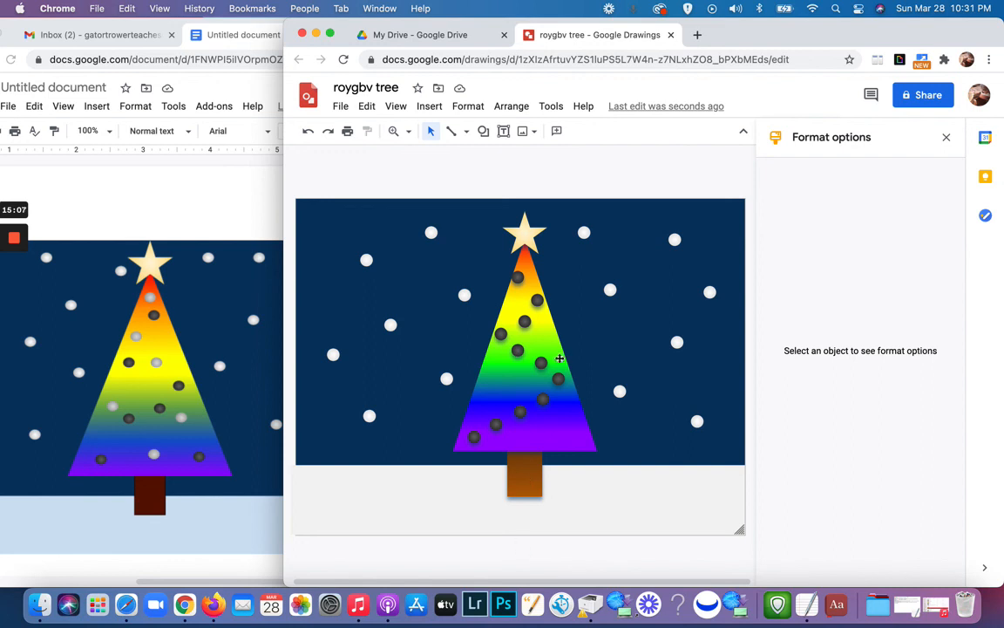
Step: Nudge the topmost ornament slightly toward the tree's centre line and shift the trunk slightly up behind the rainbow triangle
left_click_drag(520, 286, 521, 279)
key("Escape")
left_click(527, 488)
key("Up")
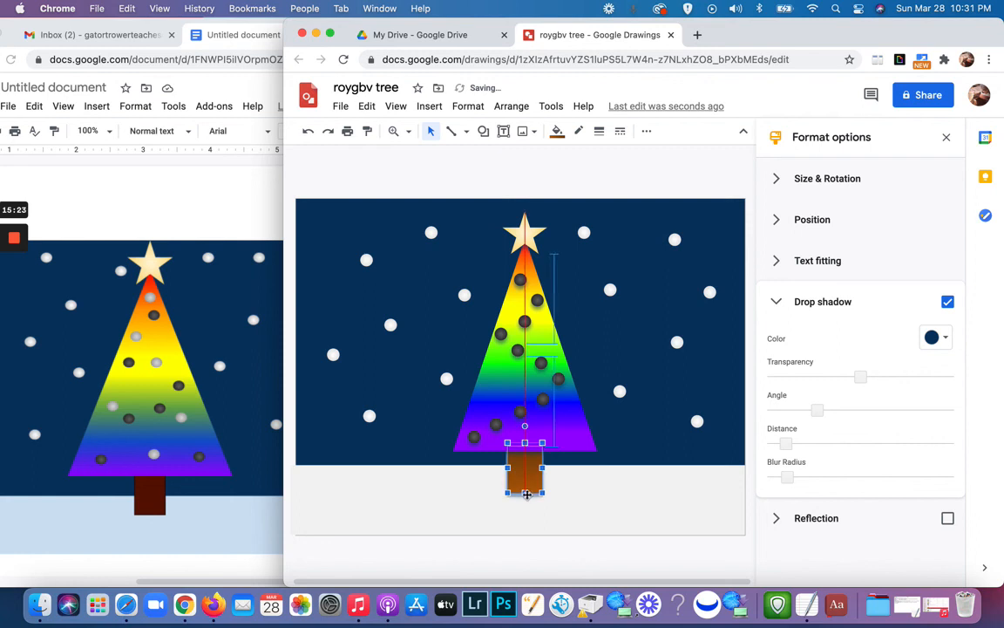
key("Down")
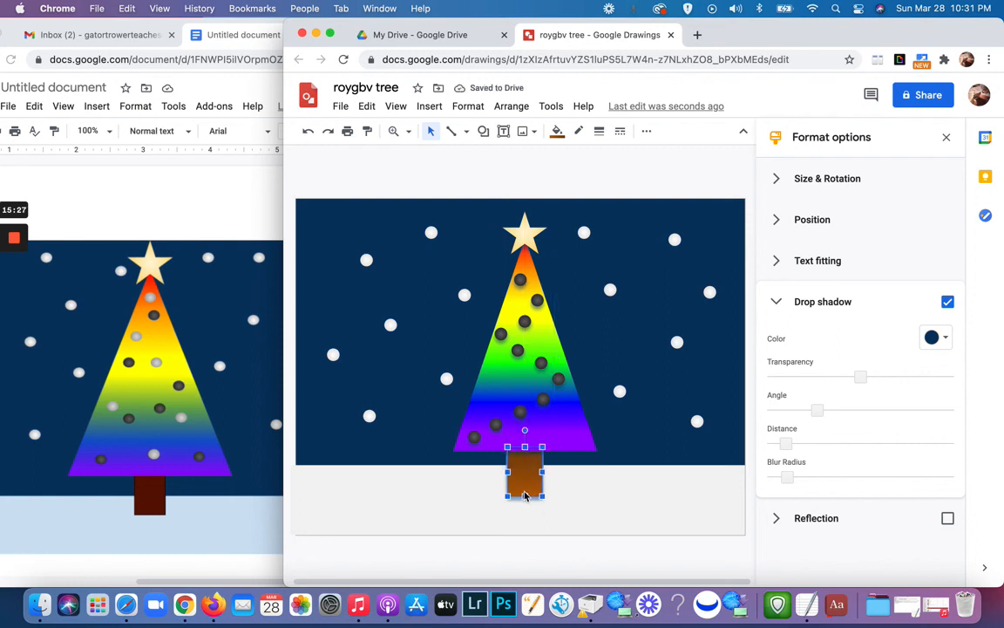
left_click(582, 481)
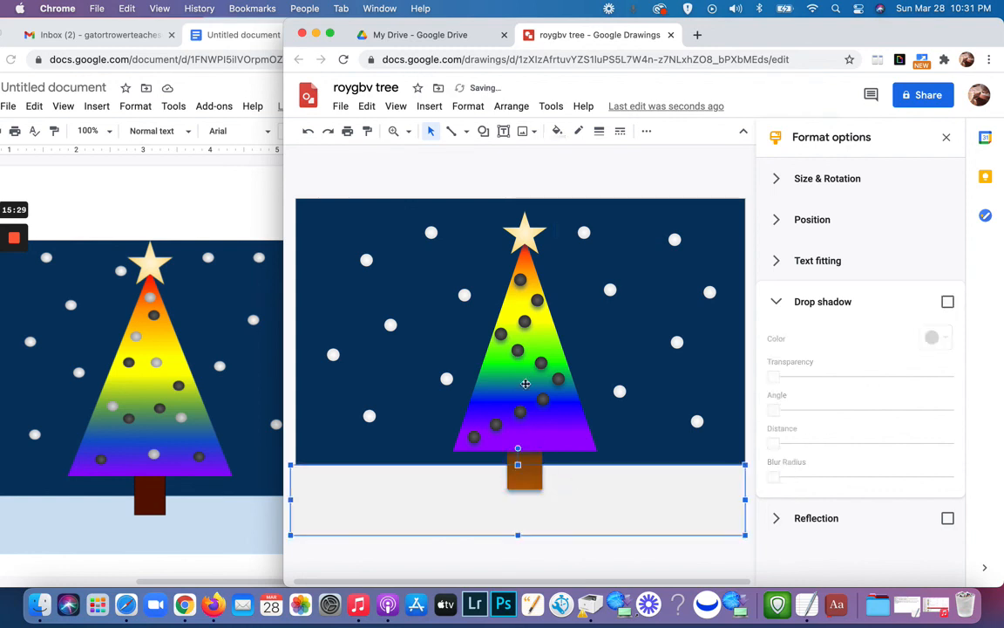